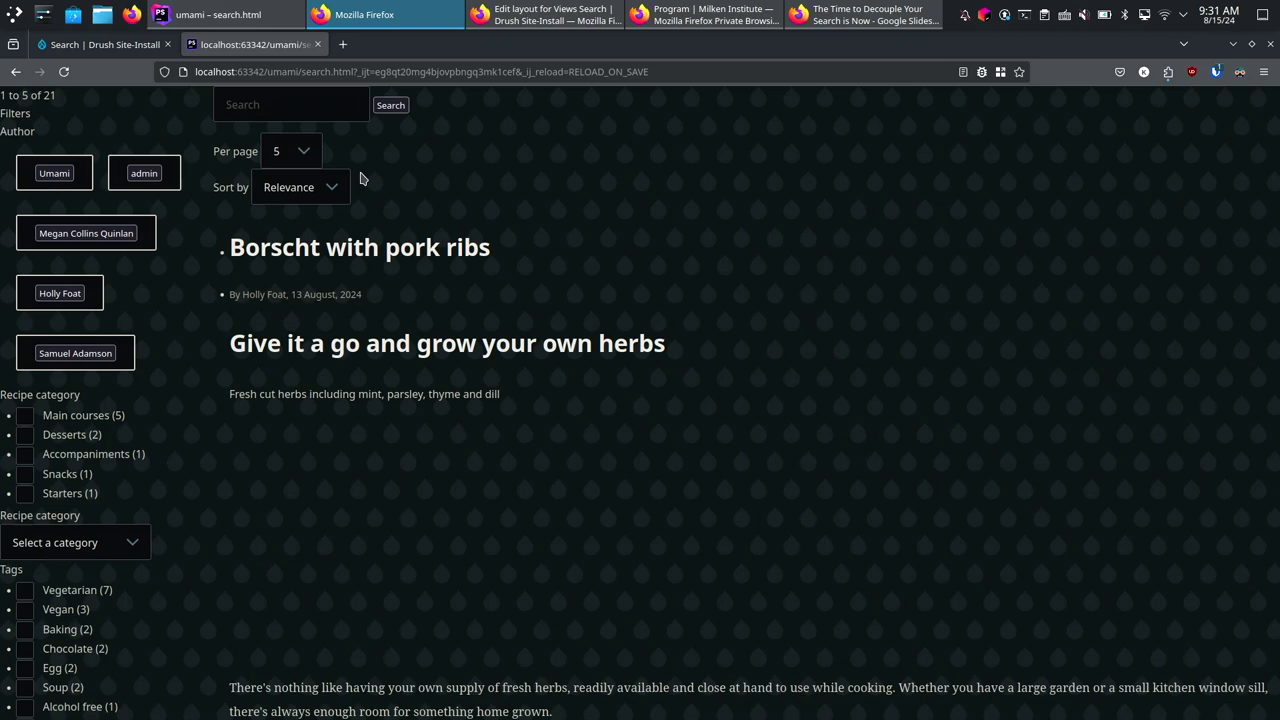
# Switch to the Google Slides presentation and advance to the "Choose Your Adventure!" slide.
pyautogui.click(550, 14)
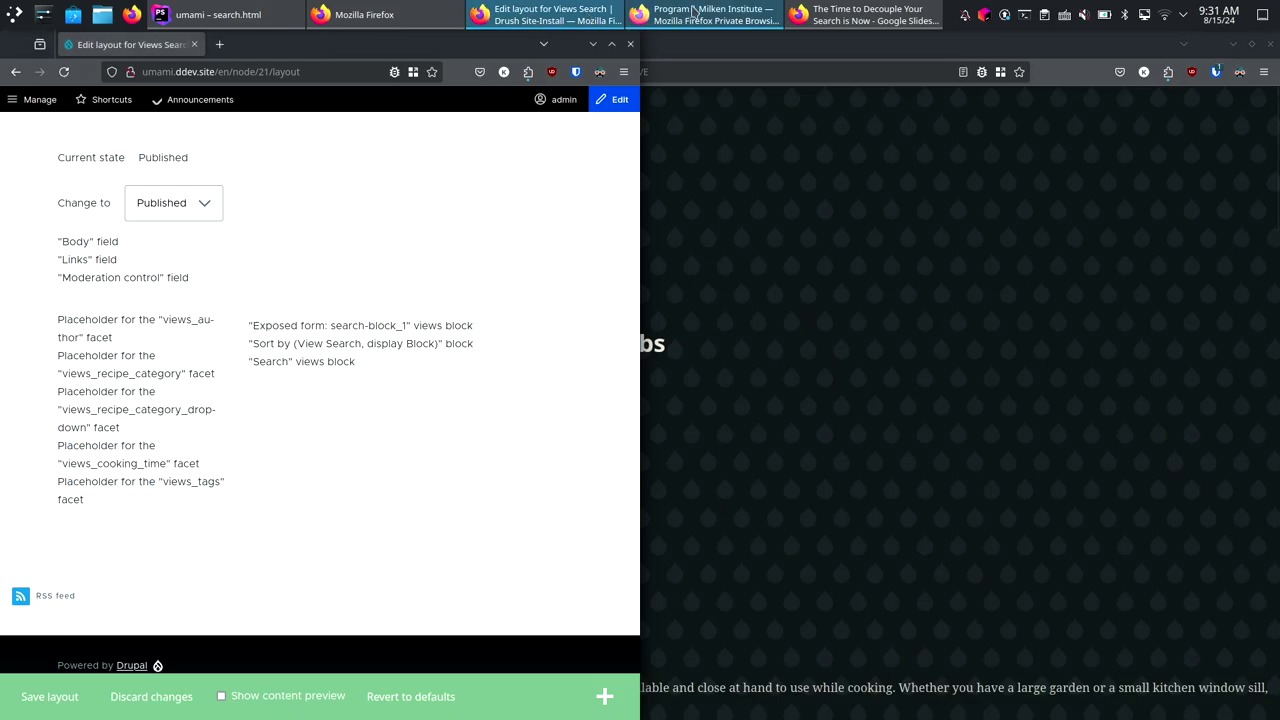
pyautogui.click(740, 15)
pyautogui.click(797, 24)
pyautogui.press('Right')
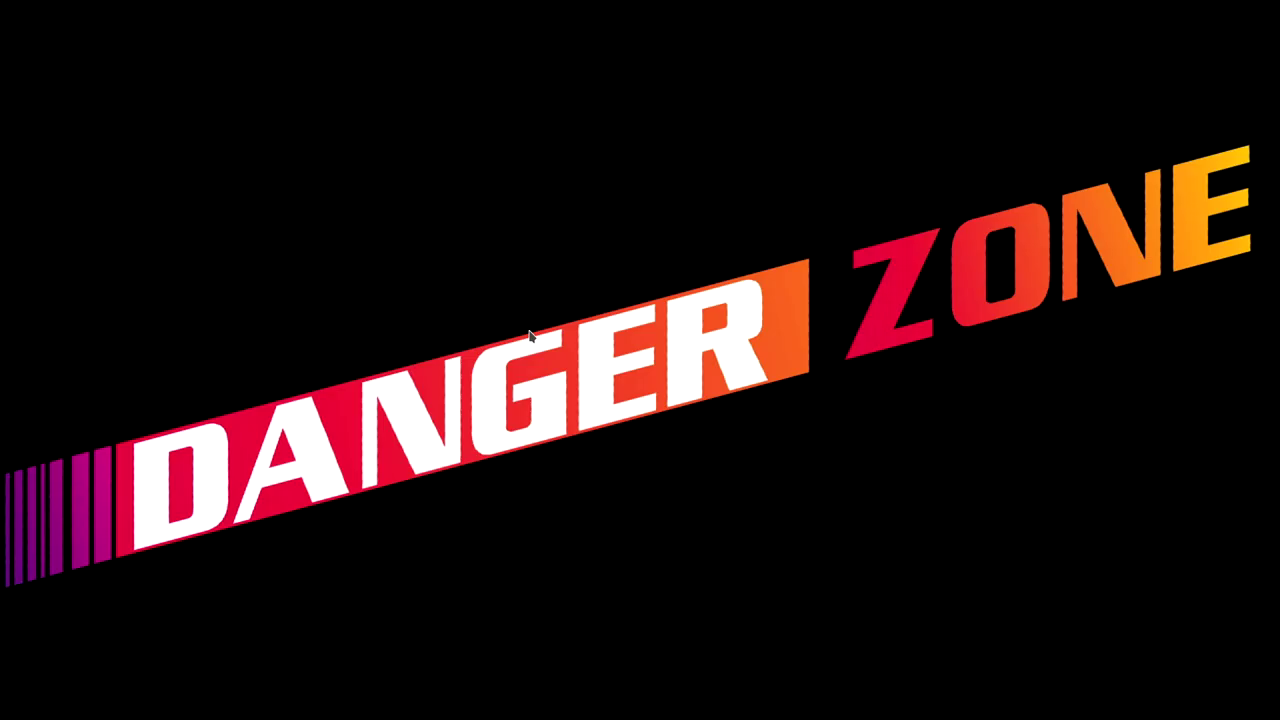
pyautogui.press('Right')
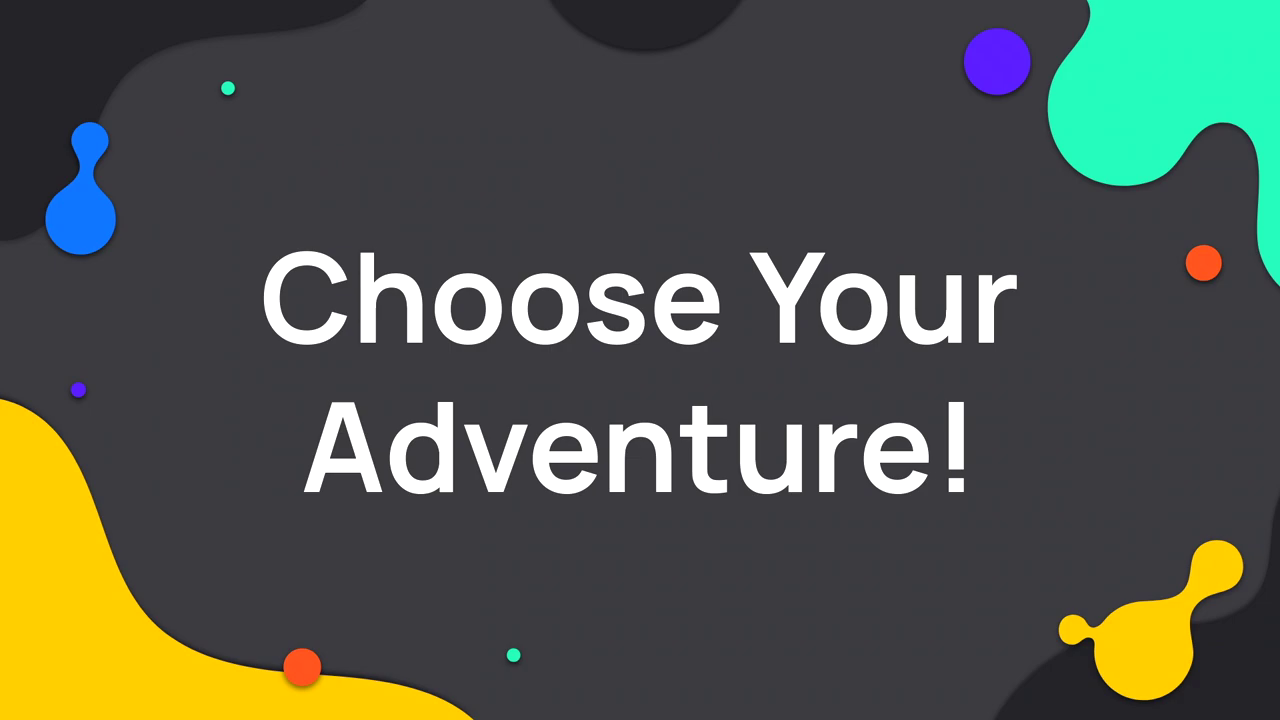
# Return to the private browser window and close the six tabs from Find a Doctor through the Milken Institute program, leaving the Drush Site-Install search page showing.
pyautogui.hotkey('alt', 'Tab')
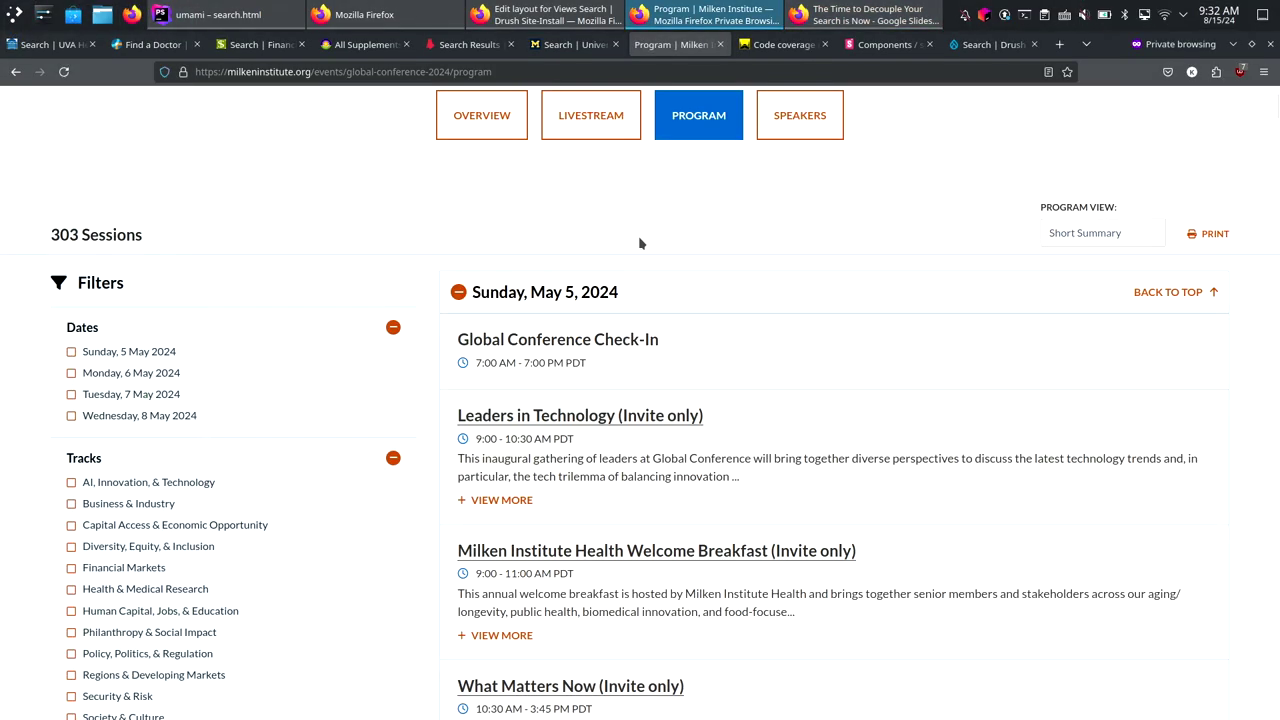
pyautogui.click(197, 45)
pyautogui.click(197, 45)
pyautogui.click(197, 45)
pyautogui.click(197, 45)
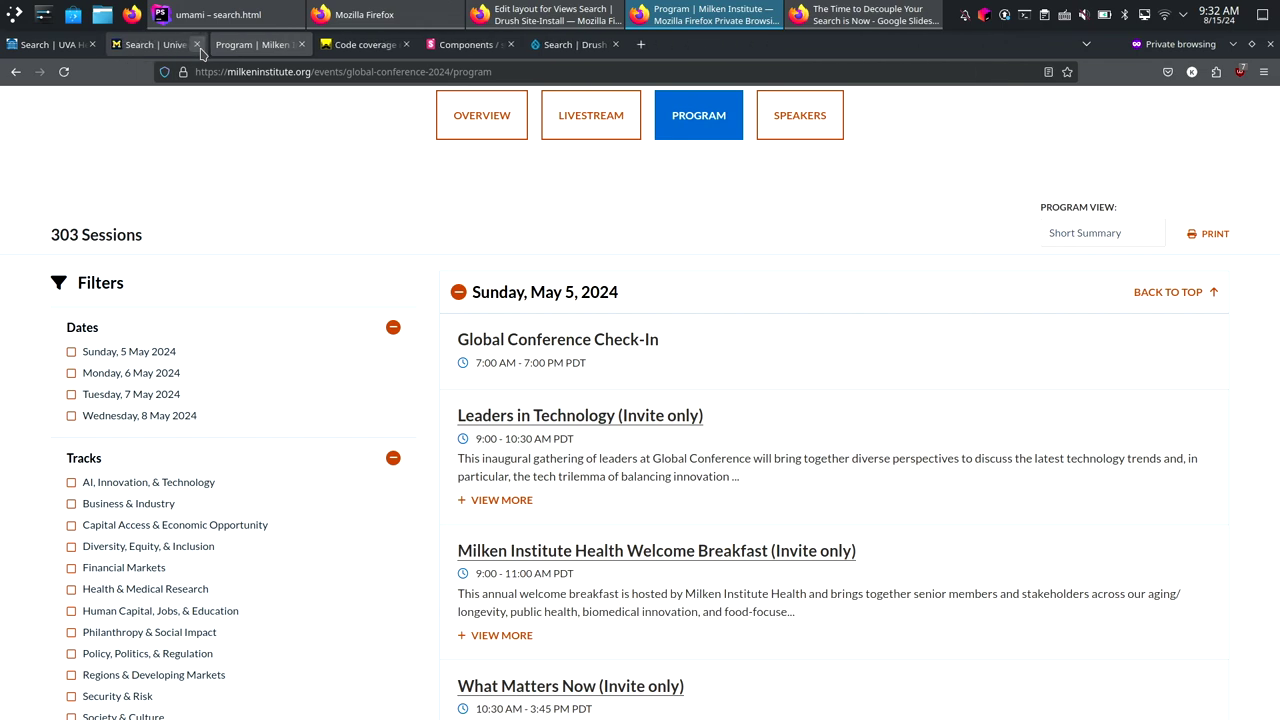
pyautogui.click(197, 45)
pyautogui.click(197, 45)
pyautogui.click(362, 44)
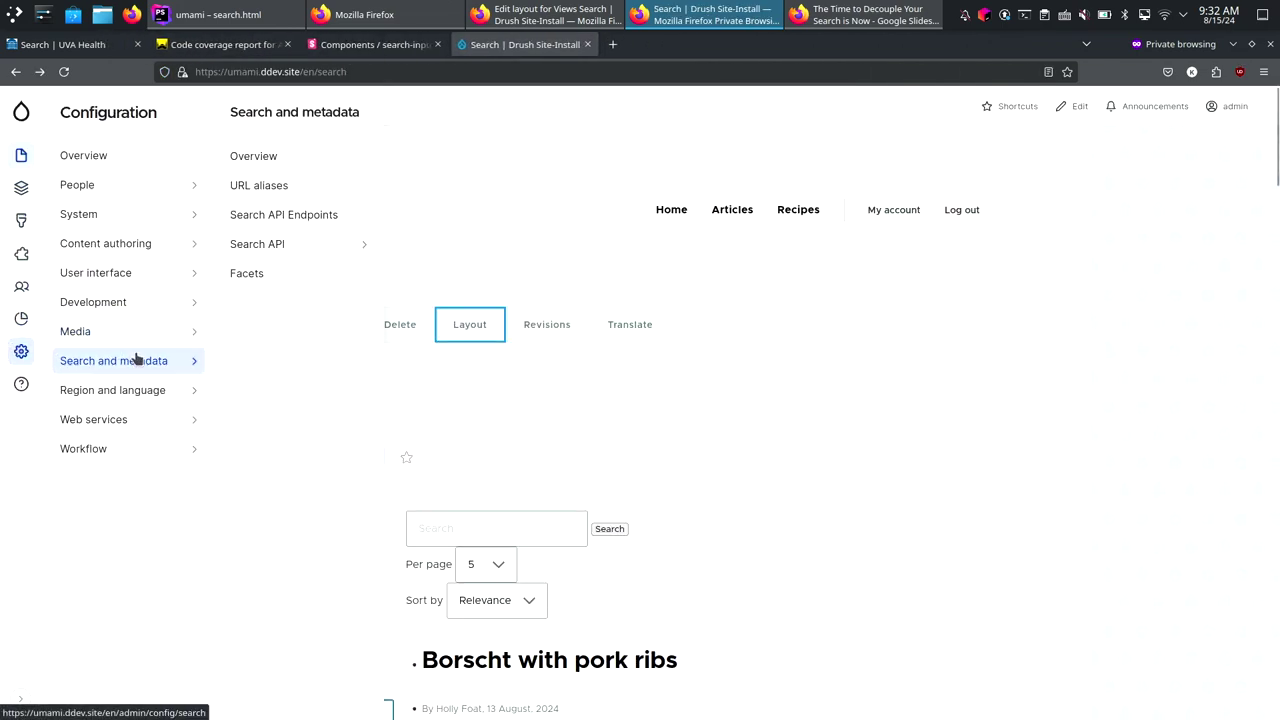
# Open the Search API Endpoints configuration and start adding a new endpoint.
pyautogui.moveTo(21, 351)
pyautogui.moveTo(130, 360)
pyautogui.click(311, 215)
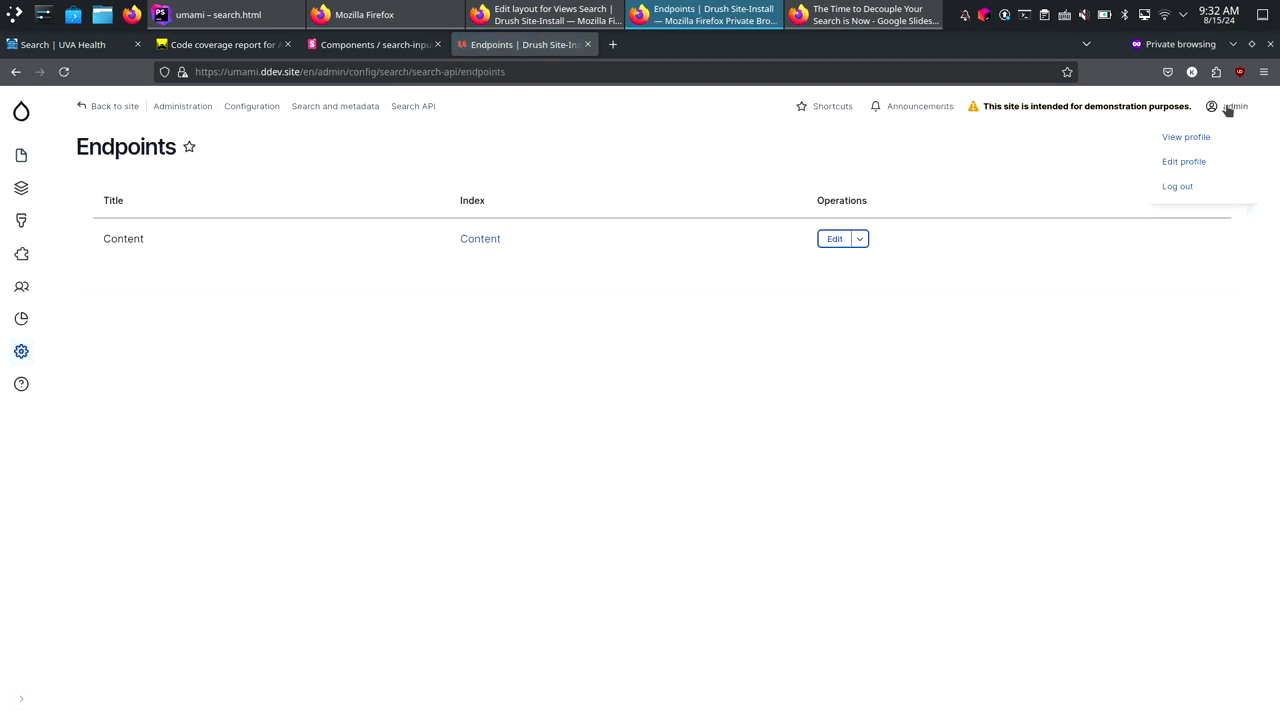
pyautogui.click(1180, 150)
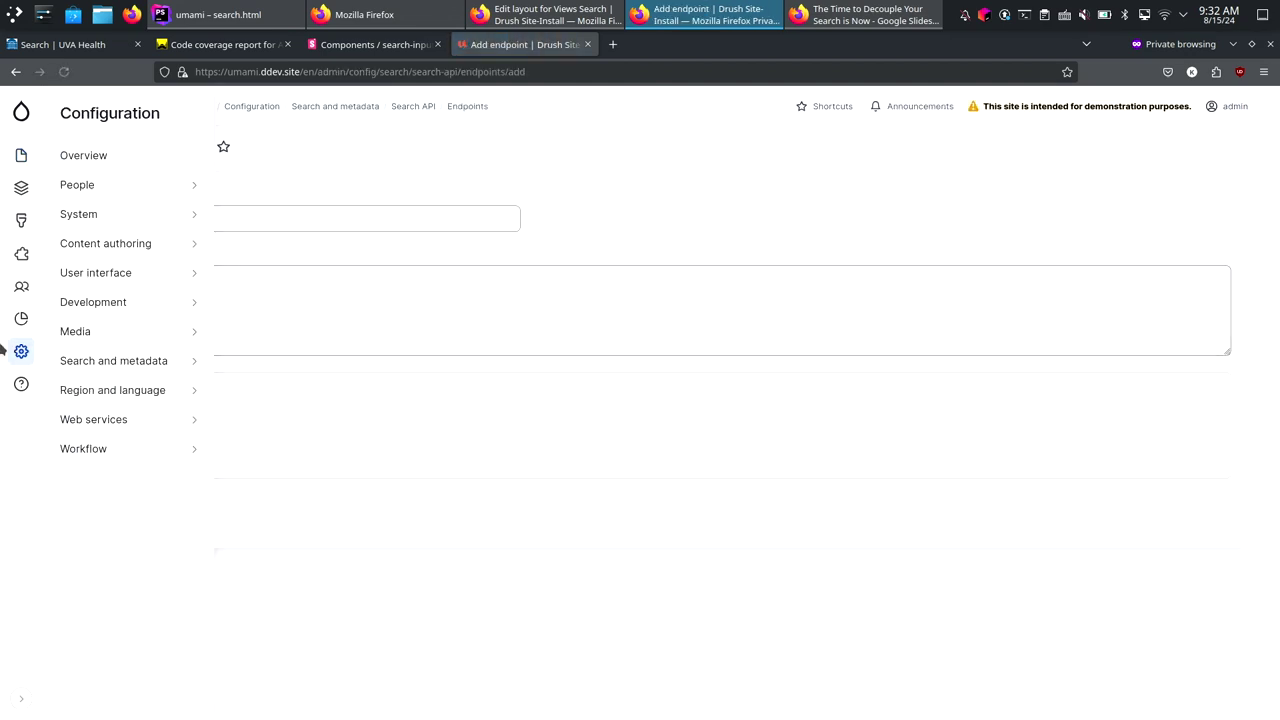
# Title the new endpoint Demo.
pyautogui.click(254, 212)
pyautogui.write('Se')
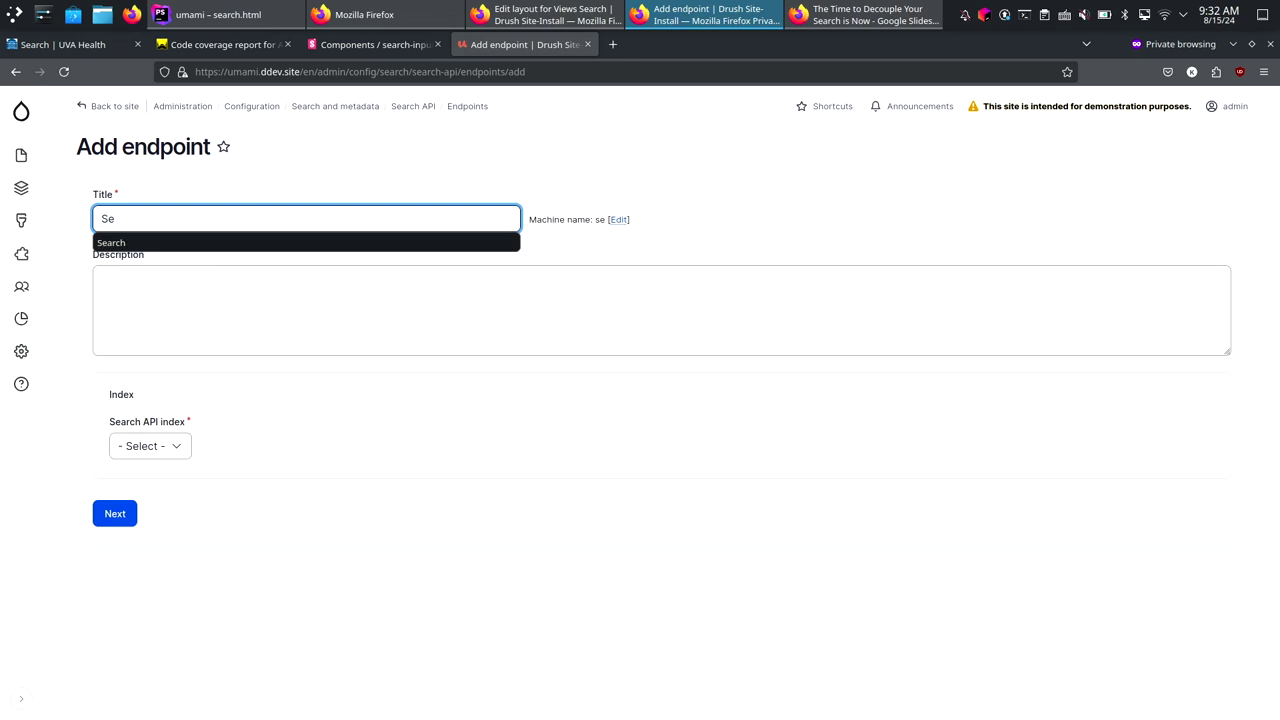
pyautogui.press('BackSpace')
pyautogui.press('BackSpace')
pyautogui.write('De')
pyautogui.press('Down')
pyautogui.press('Return')
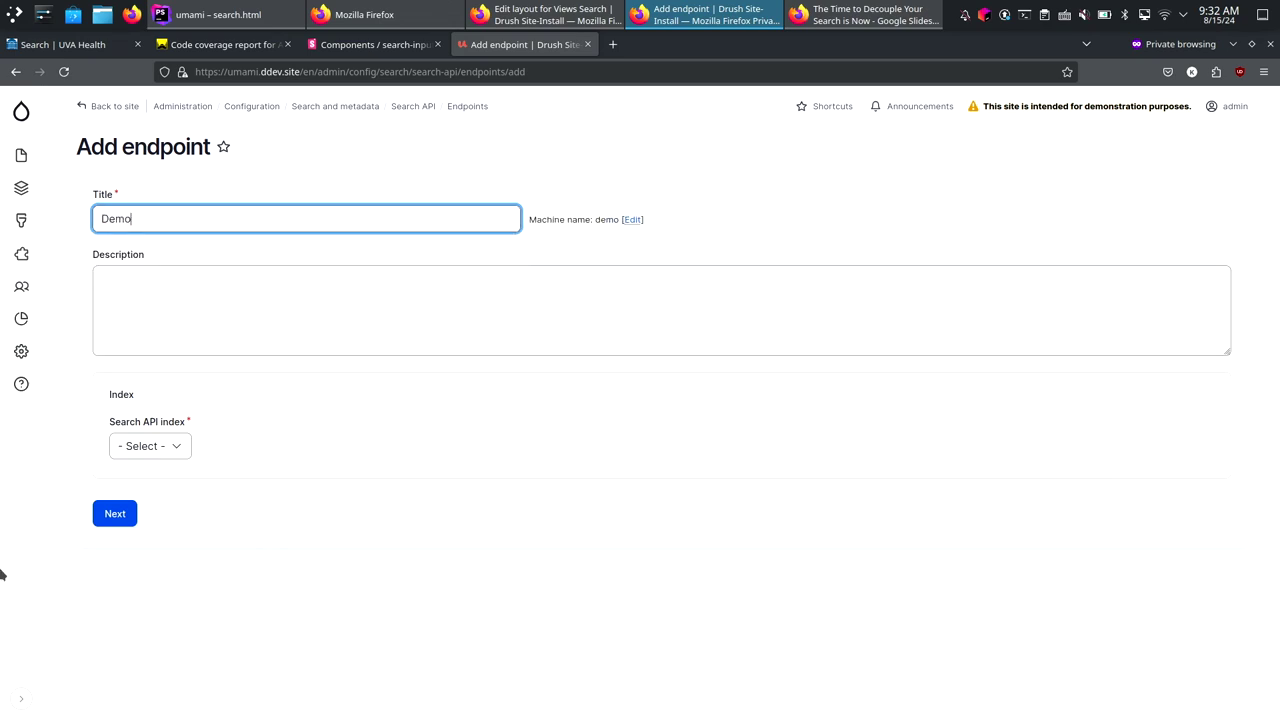
# Choose Content as the endpoint's Search API index and continue to the full endpoint settings.
pyautogui.click(163, 446)
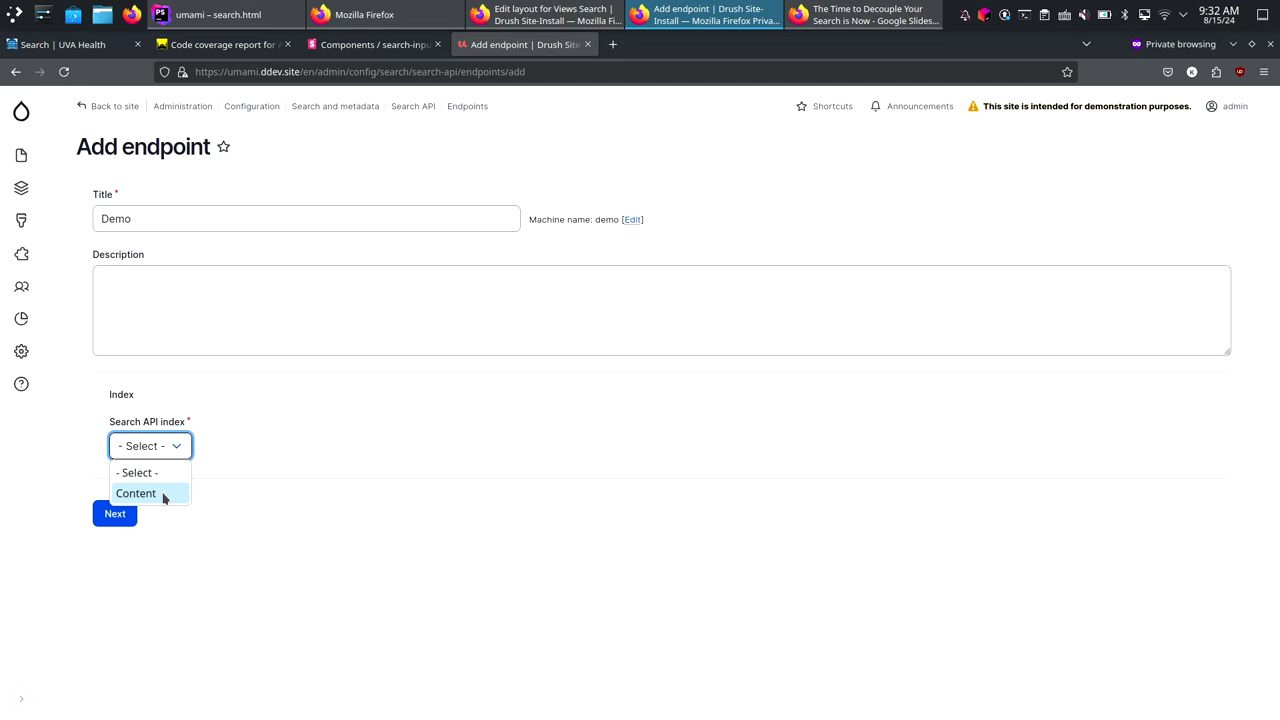
pyautogui.click(165, 495)
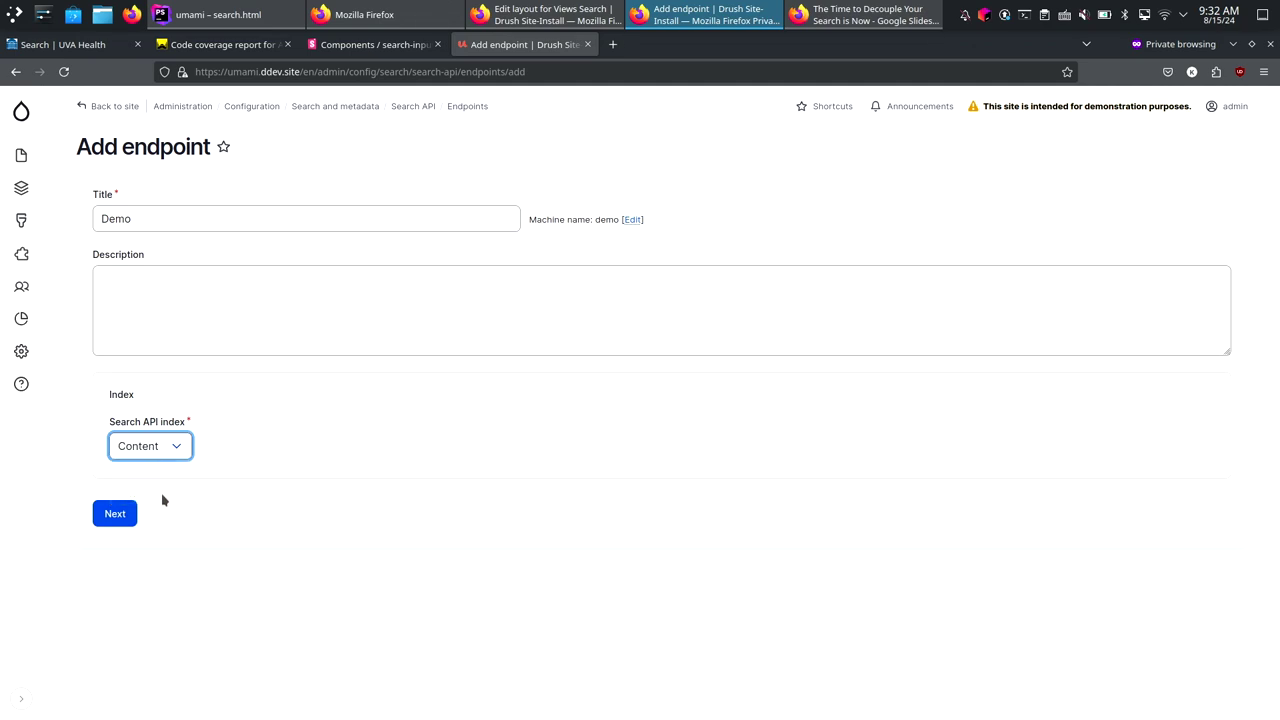
pyautogui.click(126, 514)
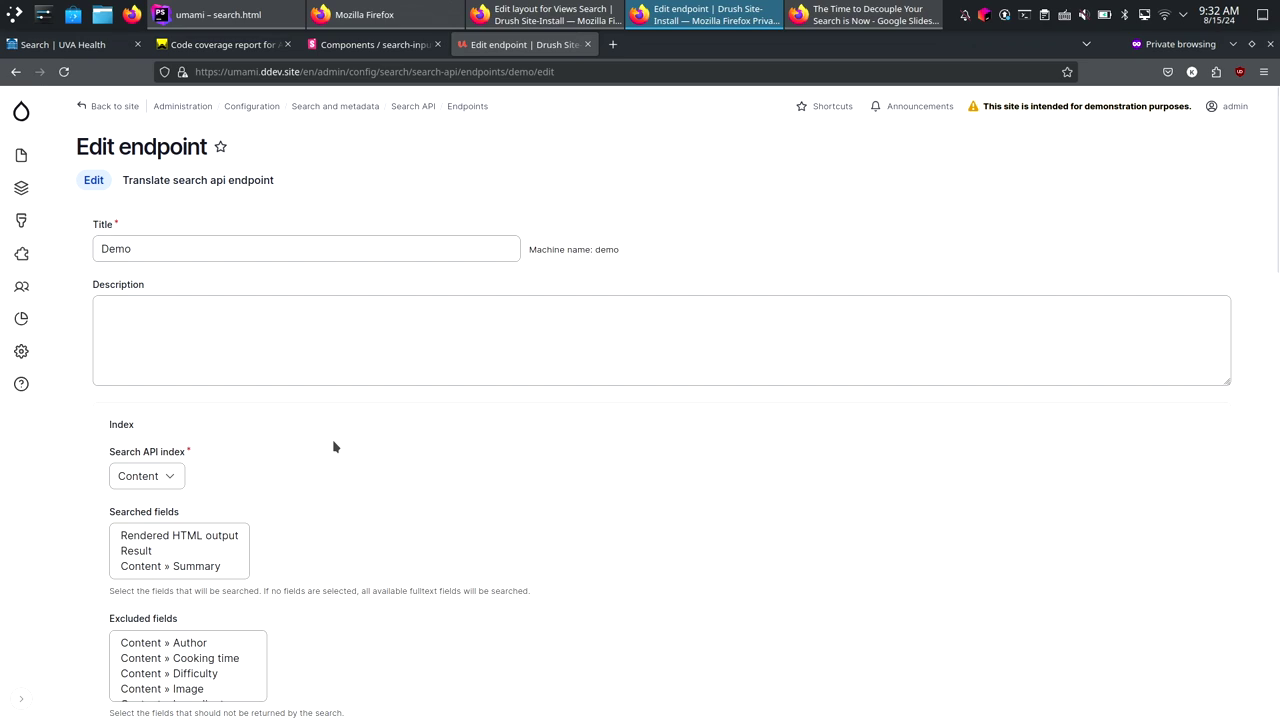
# Set the endpoint's items per page options to 2,5,10,25.
pyautogui.scroll(-2, 334, 447)
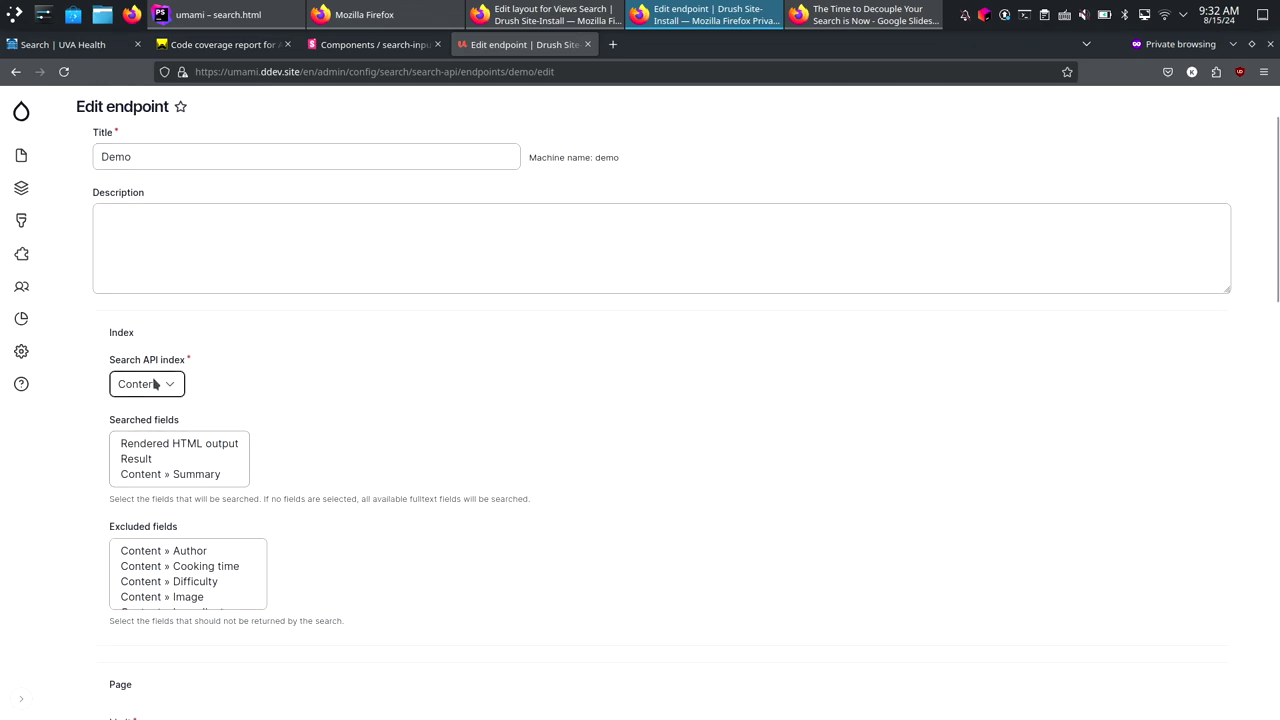
pyautogui.scroll(-2, 255, 398)
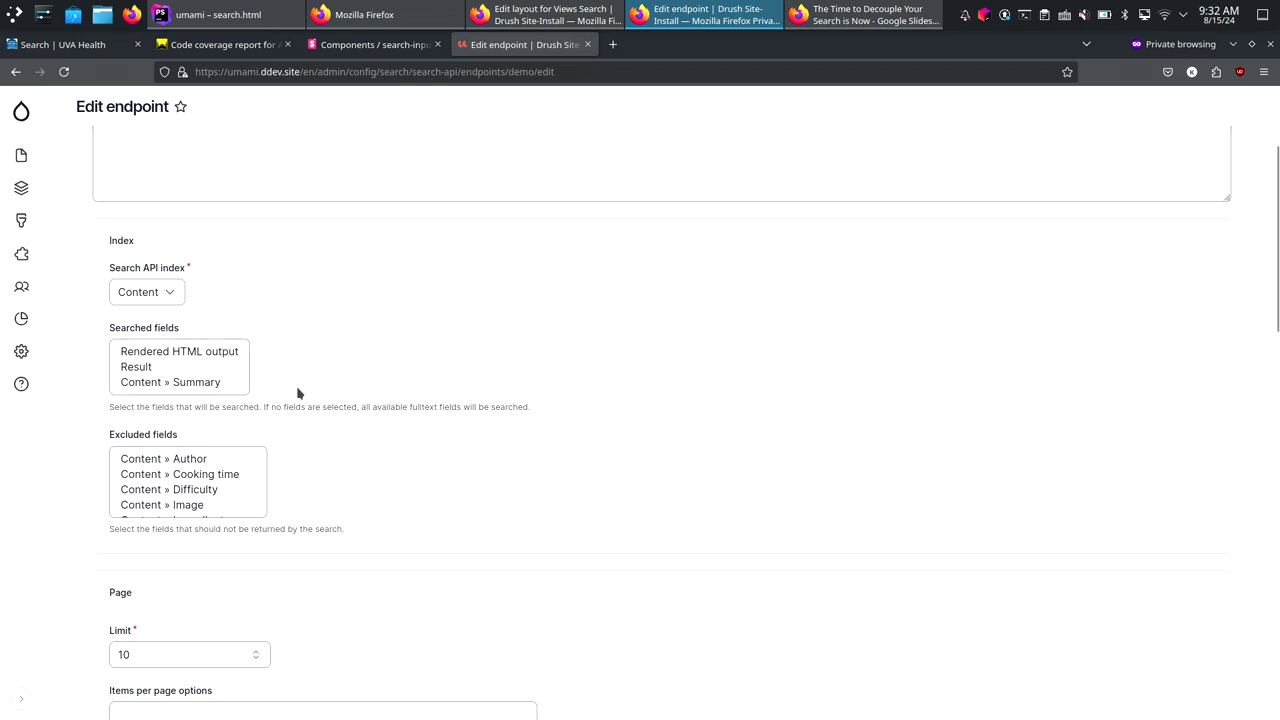
pyautogui.scroll(-2, 329, 400)
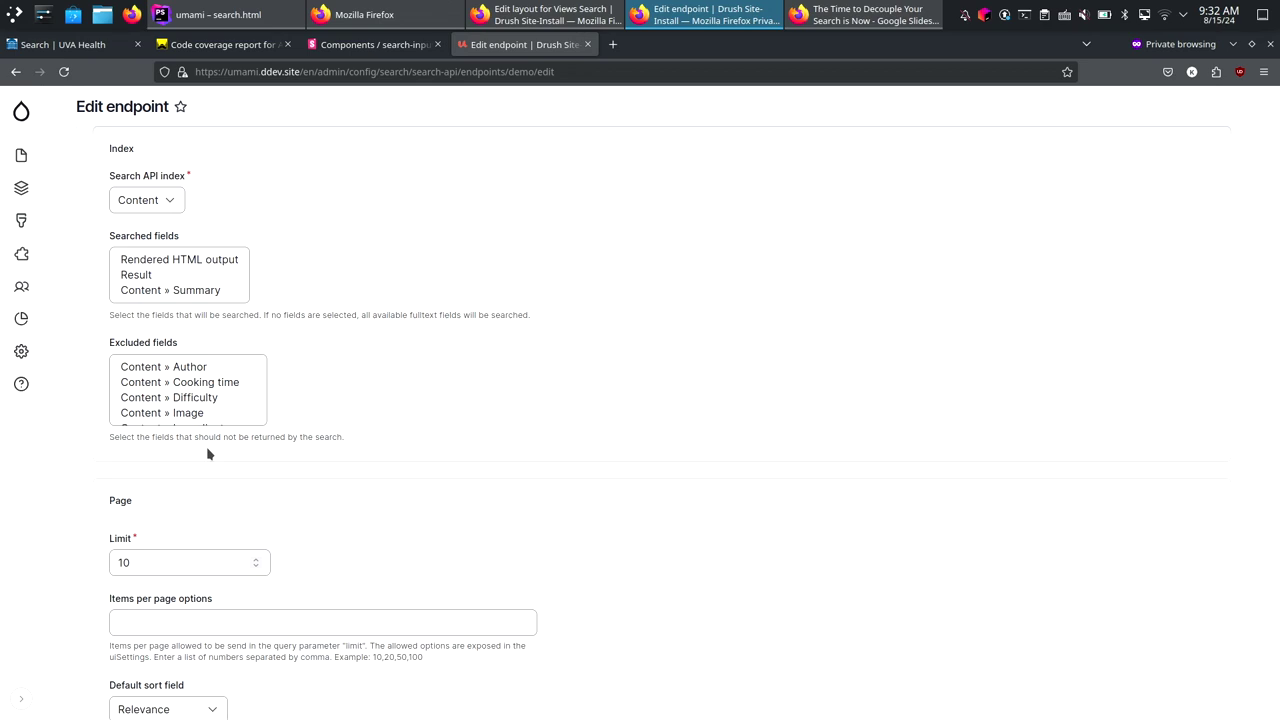
pyautogui.scroll(-2, 206, 446)
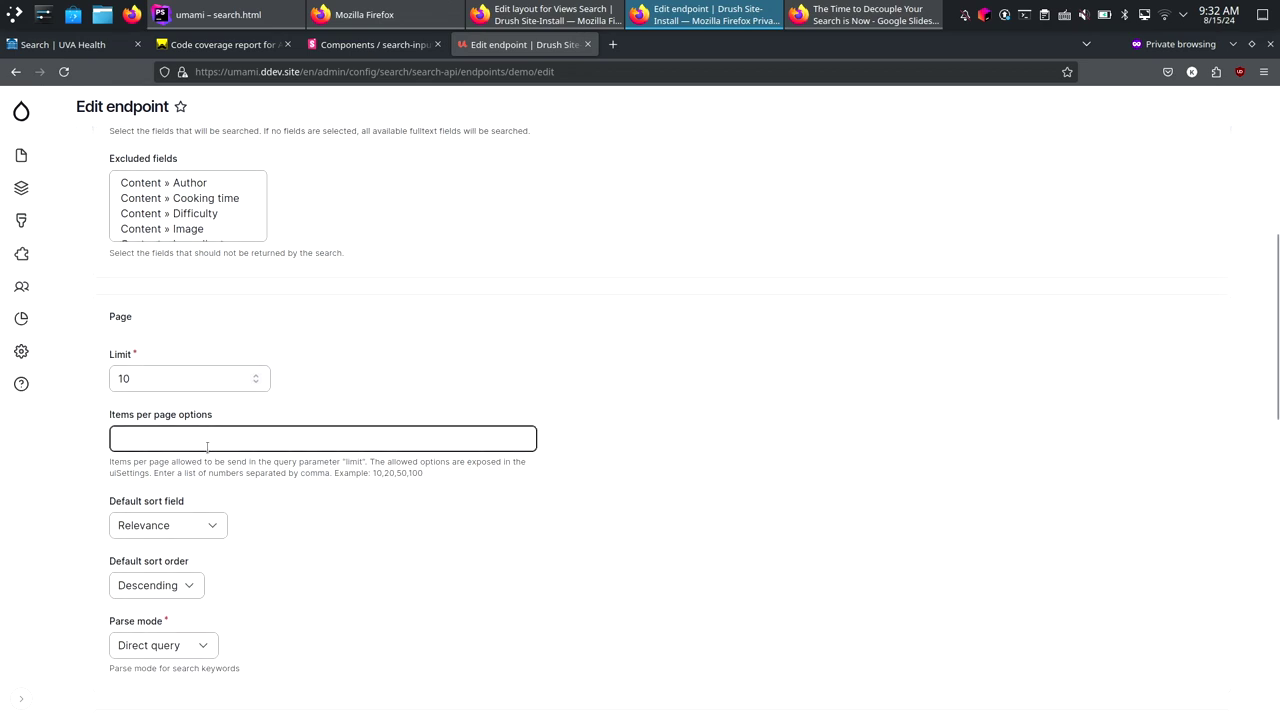
pyautogui.scroll(-1, 194, 378)
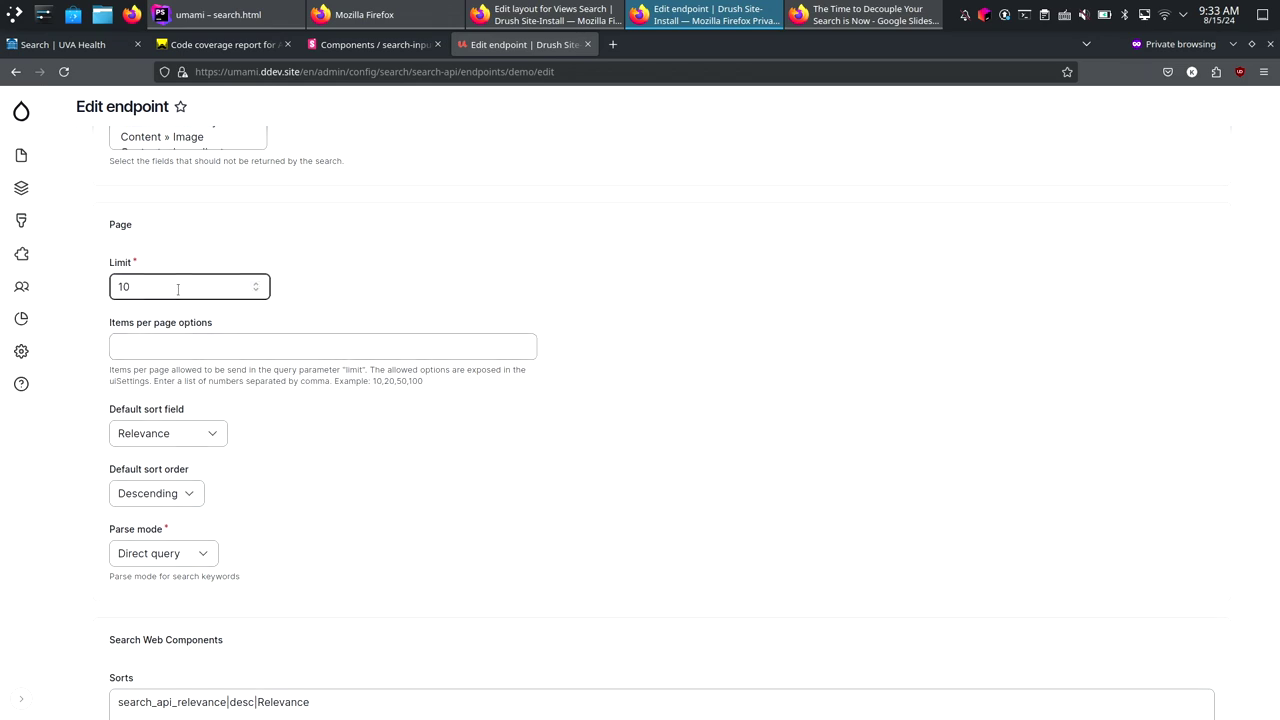
pyautogui.click(142, 343)
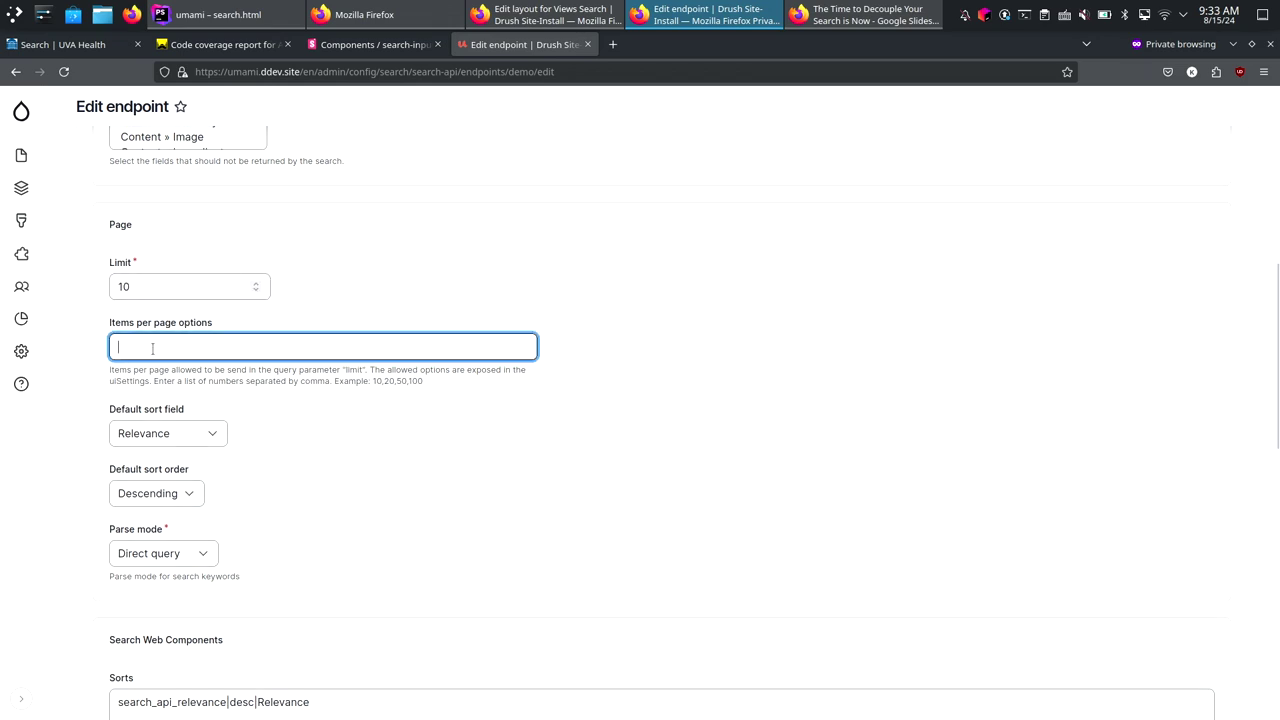
pyautogui.write('5,10')
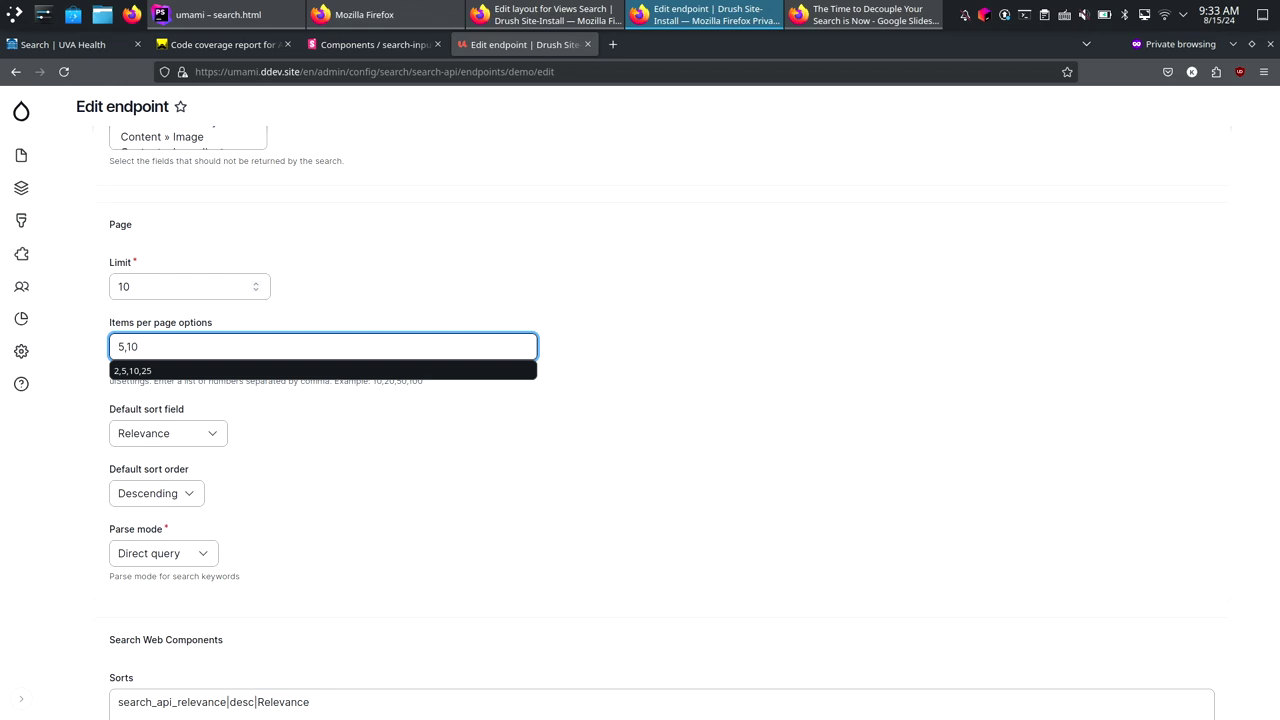
pyautogui.click(184, 369)
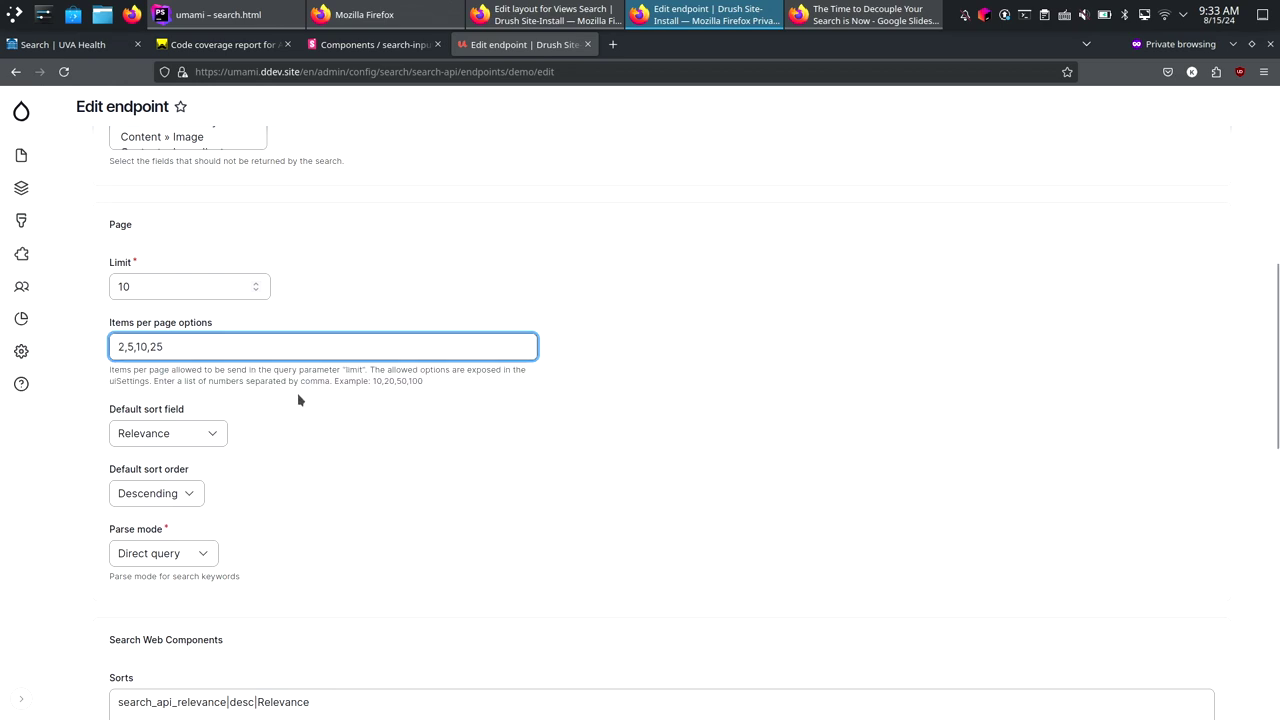
# Look over the available choices for the endpoint's default sort field and parse mode.
pyautogui.scroll(-2, 297, 383)
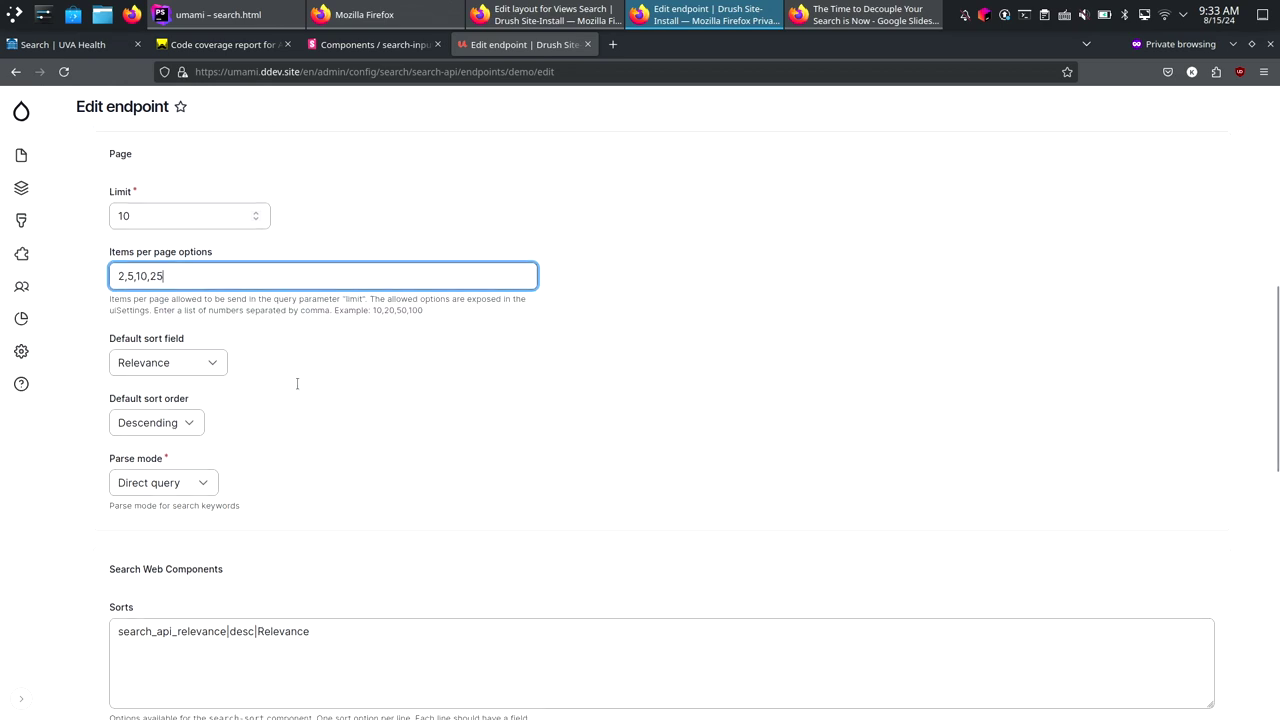
pyautogui.click(223, 348)
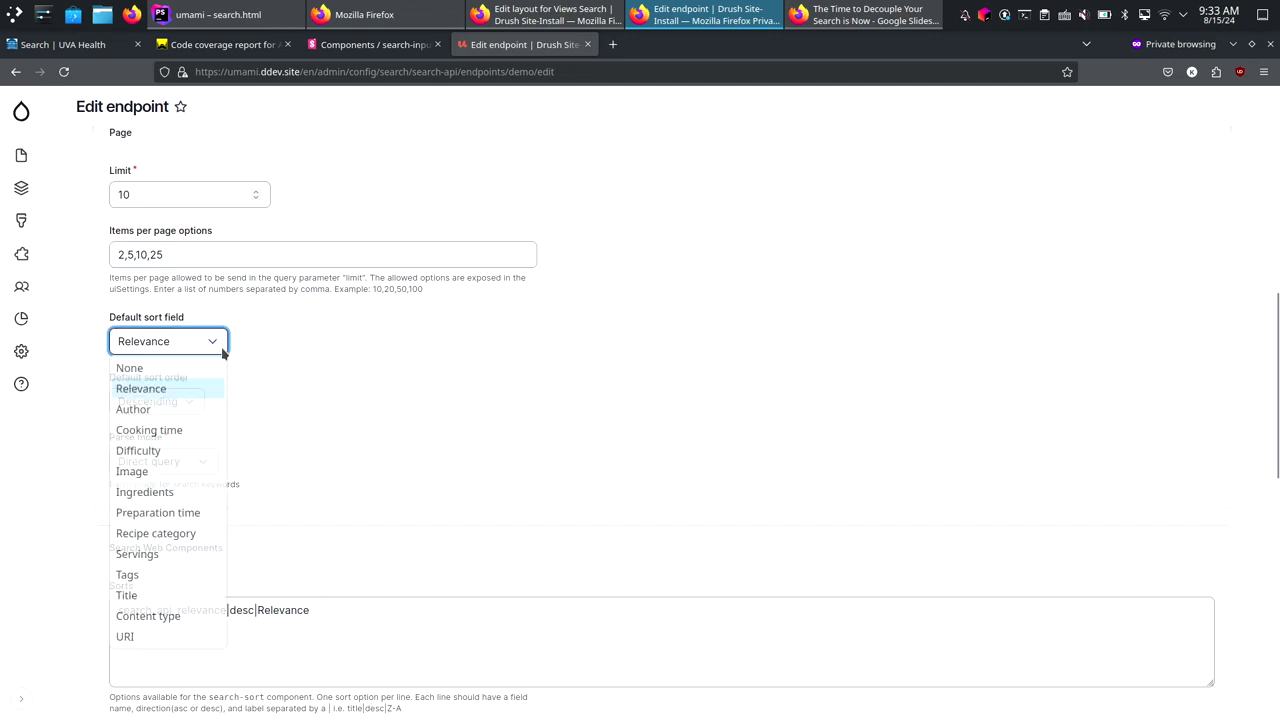
pyautogui.click(200, 392)
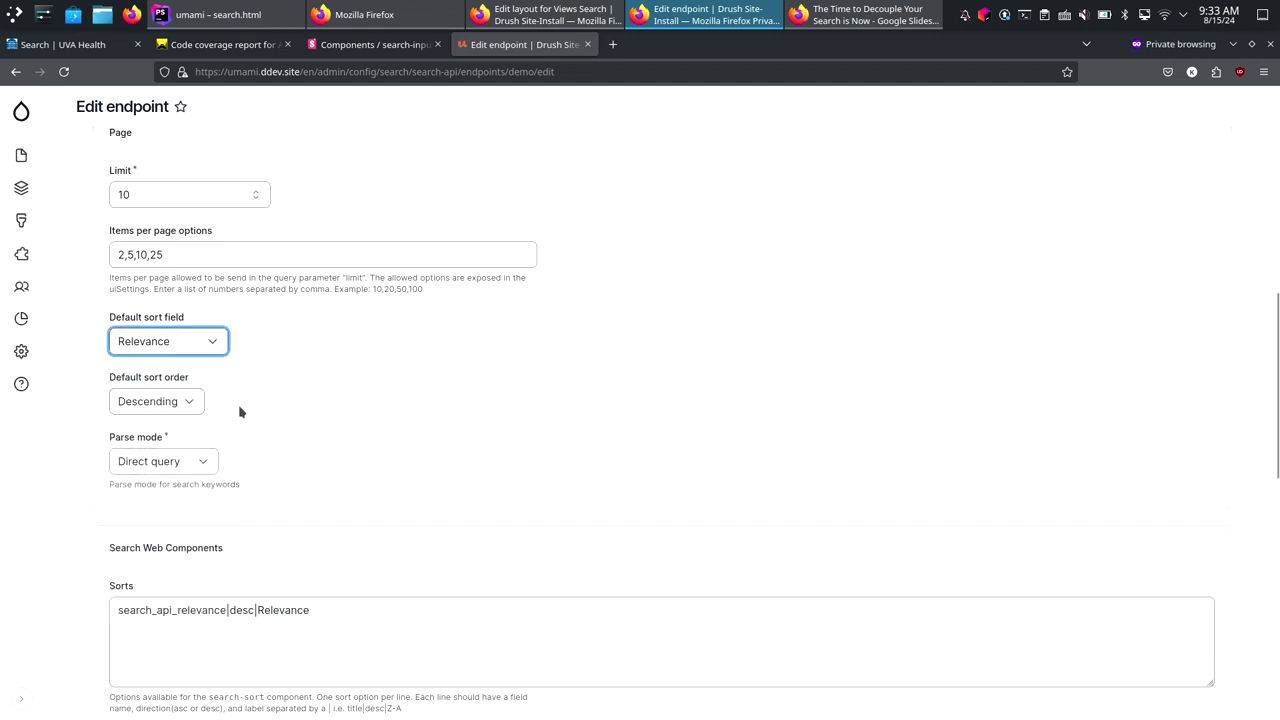
pyautogui.scroll(-1, 249, 426)
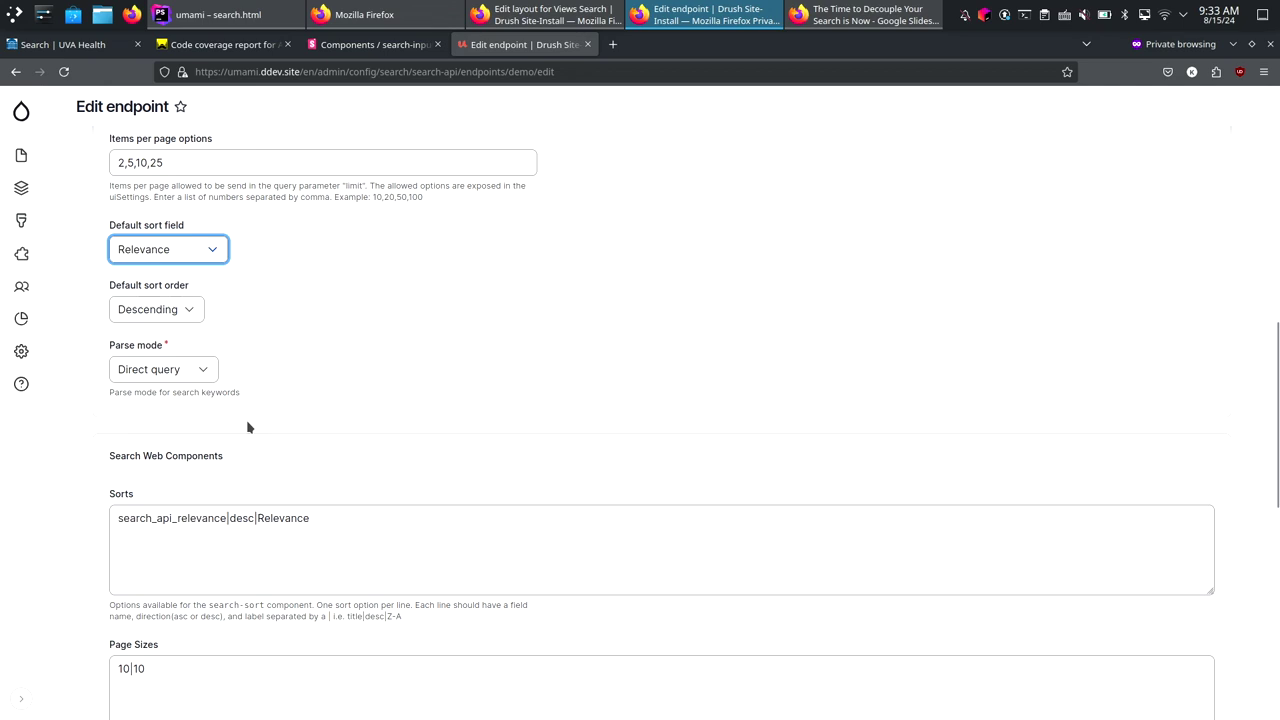
pyautogui.click(214, 376)
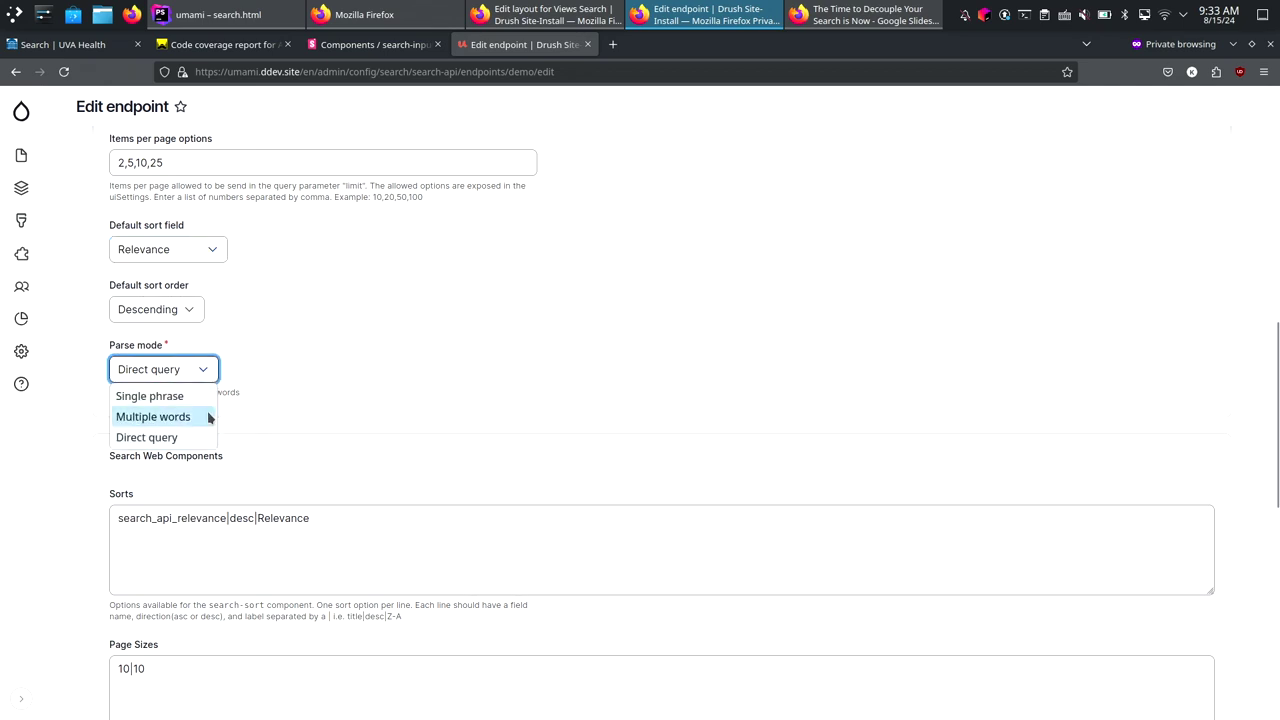
pyautogui.click(276, 406)
pyautogui.scroll(-1, 277, 409)
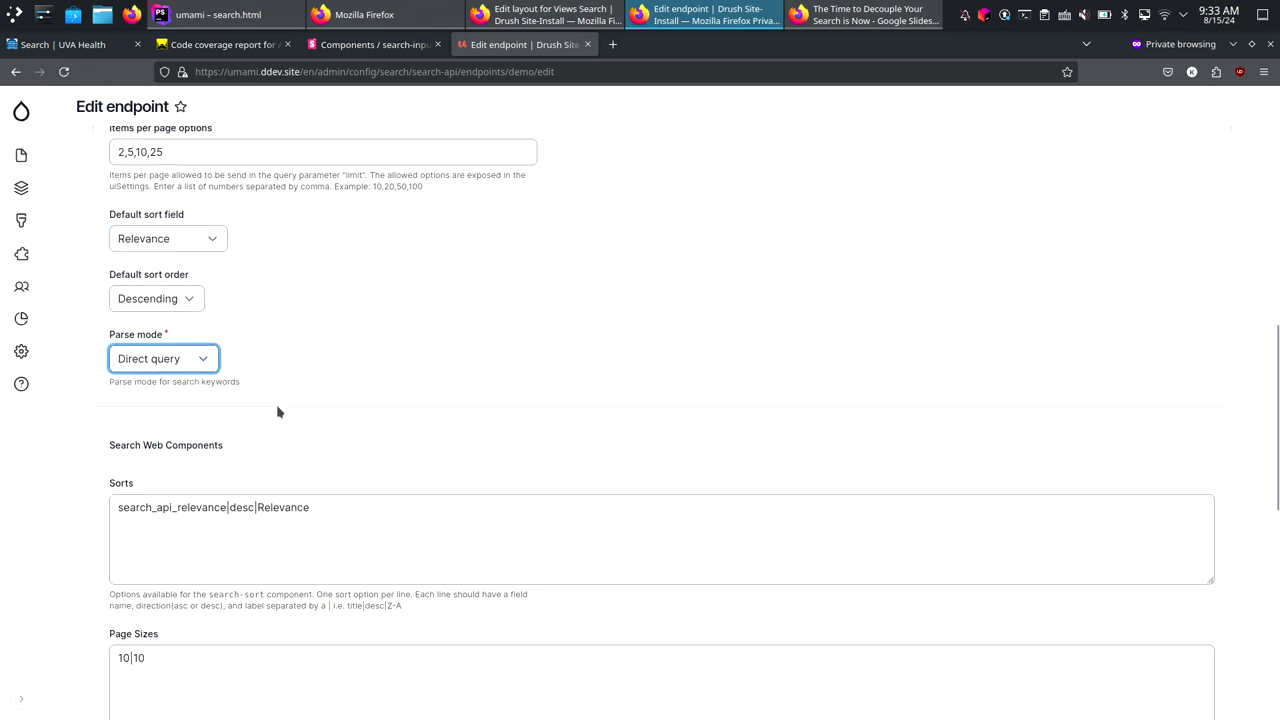
# Add title|asc|A-Z as a second line in the Search Web Components sorts, below the relevance option.
pyautogui.scroll(-1, 278, 412)
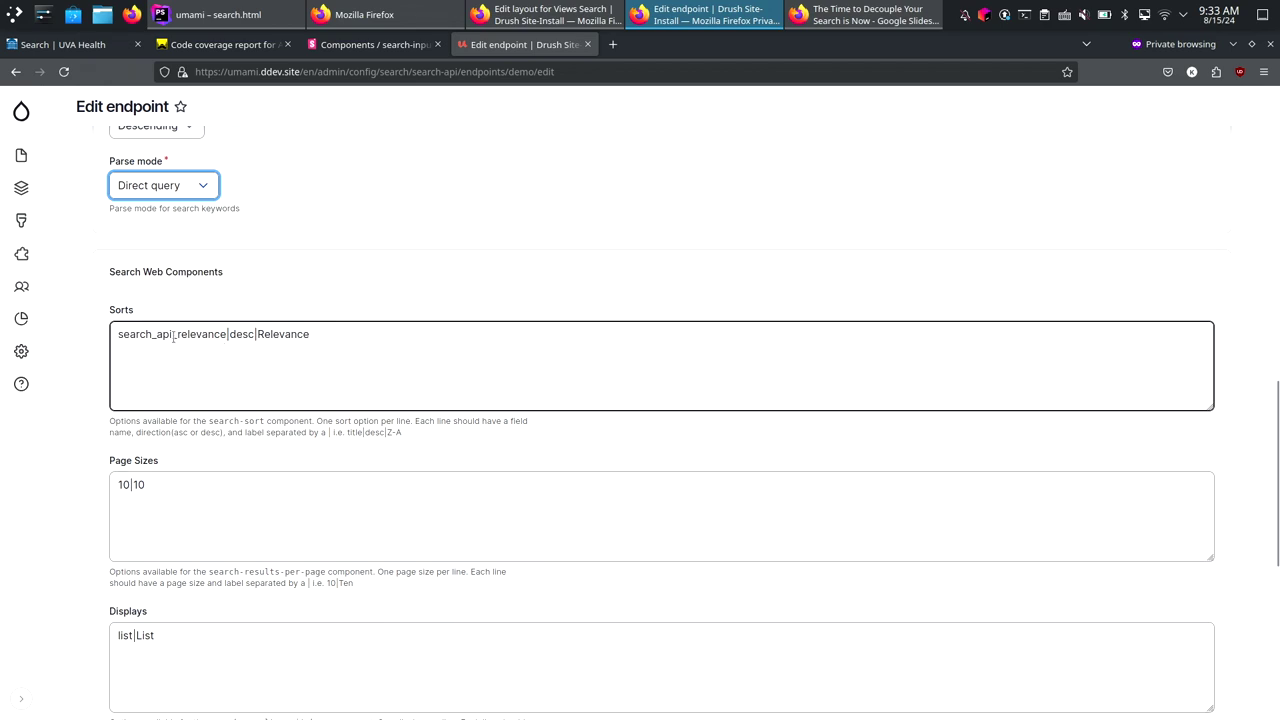
pyautogui.click(320, 337)
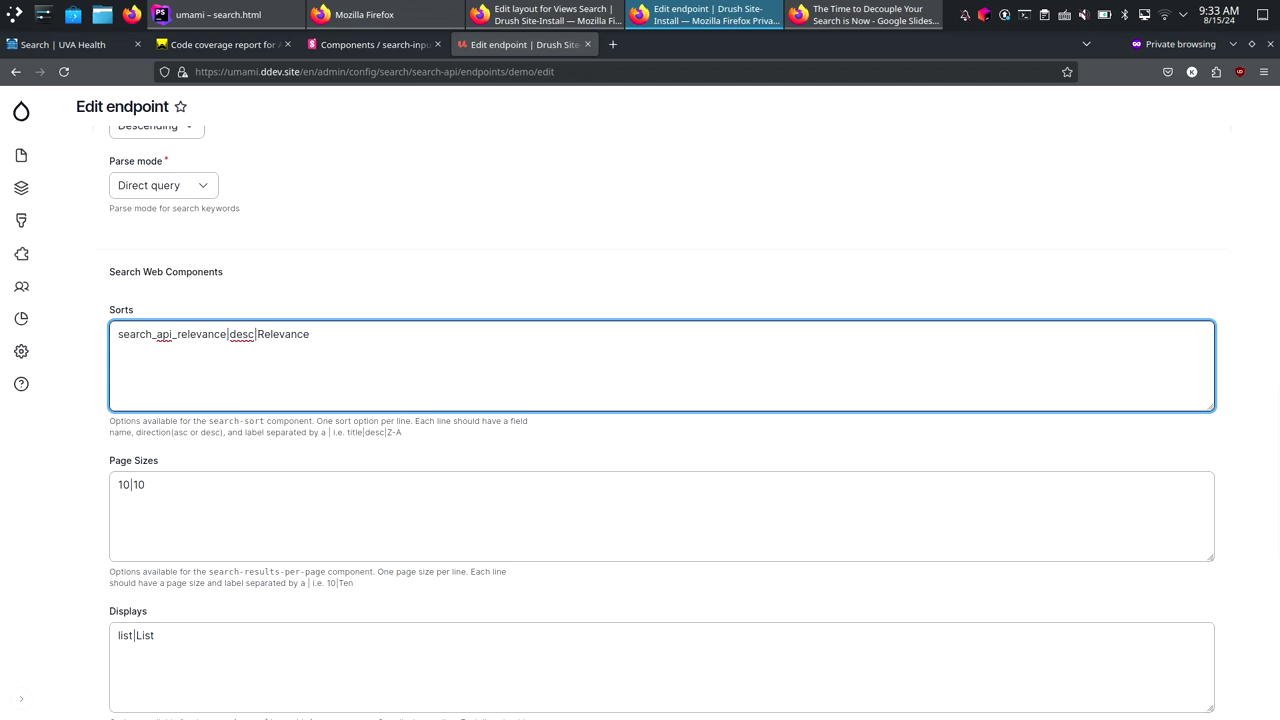
pyautogui.write('title|asc|A-z')
pyautogui.press('BackSpace')
pyautogui.write('Z')
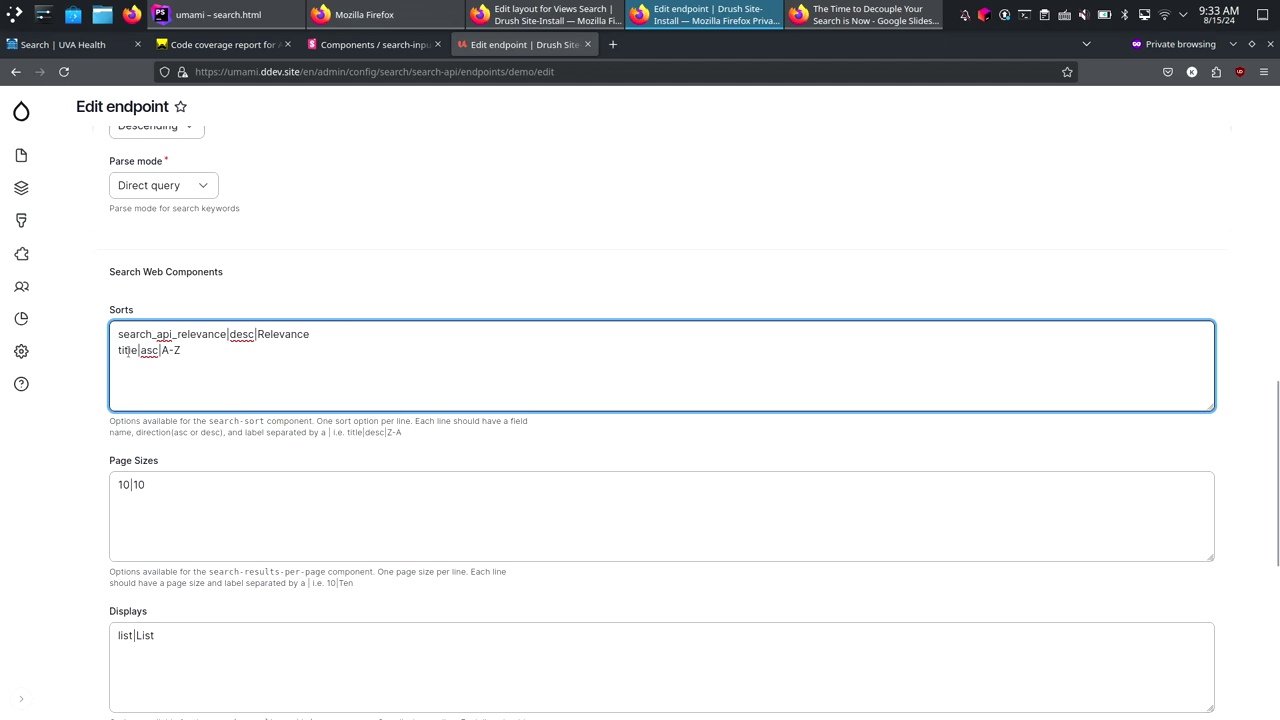
pyautogui.doubleClick(119, 351)
pyautogui.doubleClick(150, 350)
pyautogui.moveTo(164, 350); pyautogui.dragTo(193, 352)
# Add the page sizes 2|2 and 5|5 on separate lines above the 10|10 entry, matching the items per page options.
pyautogui.scroll(-3, 195, 352)
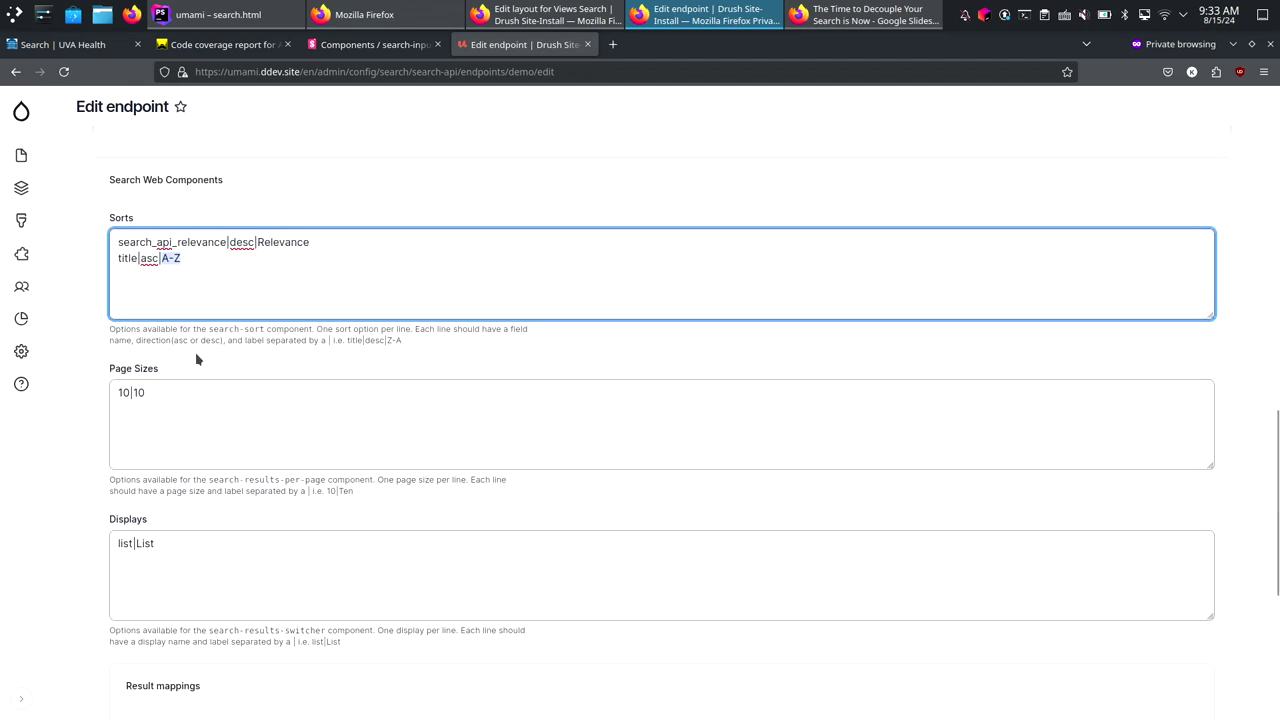
pyautogui.scroll(9, 167, 304)
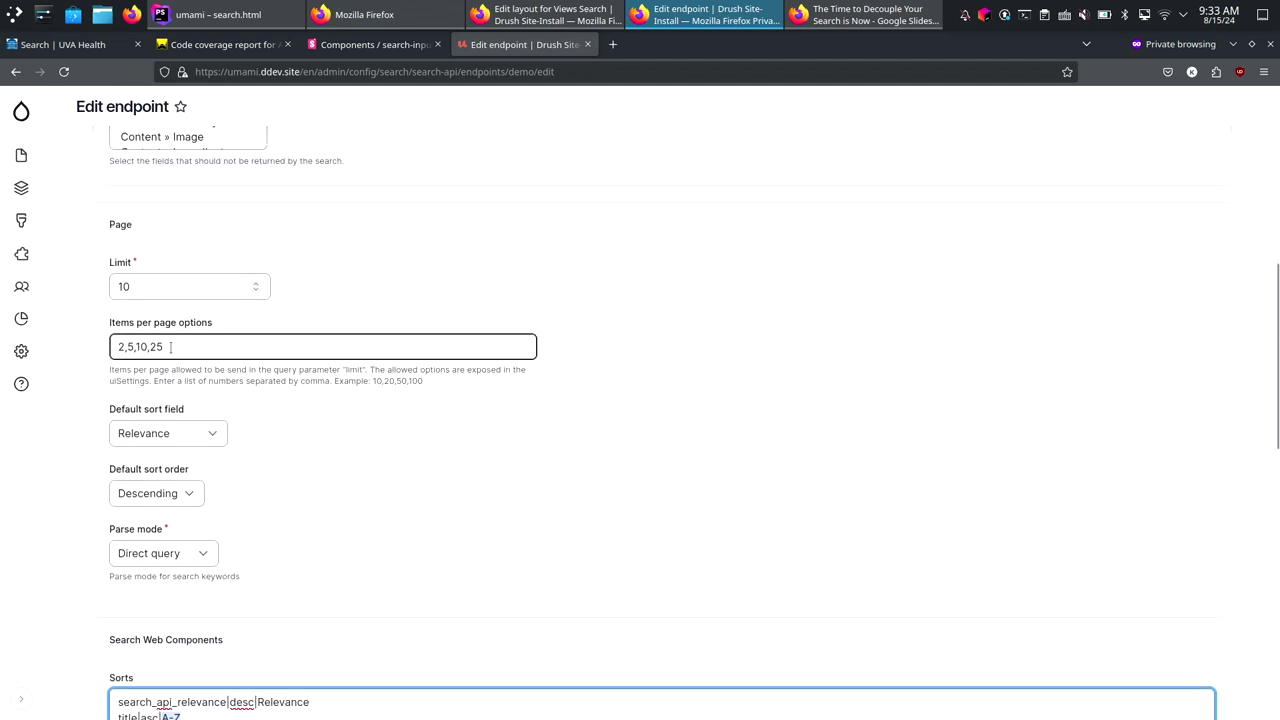
pyautogui.click(171, 347)
pyautogui.scroll(-8, 171, 347)
pyautogui.click(119, 392)
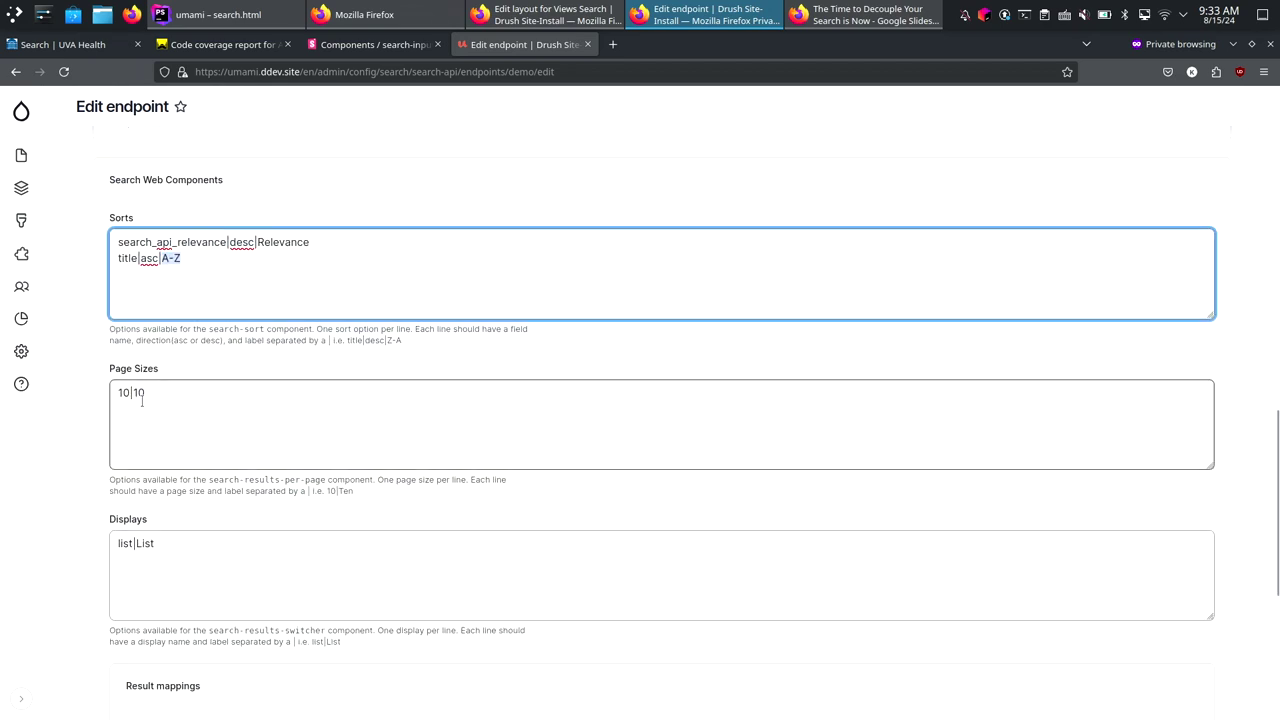
pyautogui.press('Return')
pyautogui.press('Up')
pyautogui.write('2|')
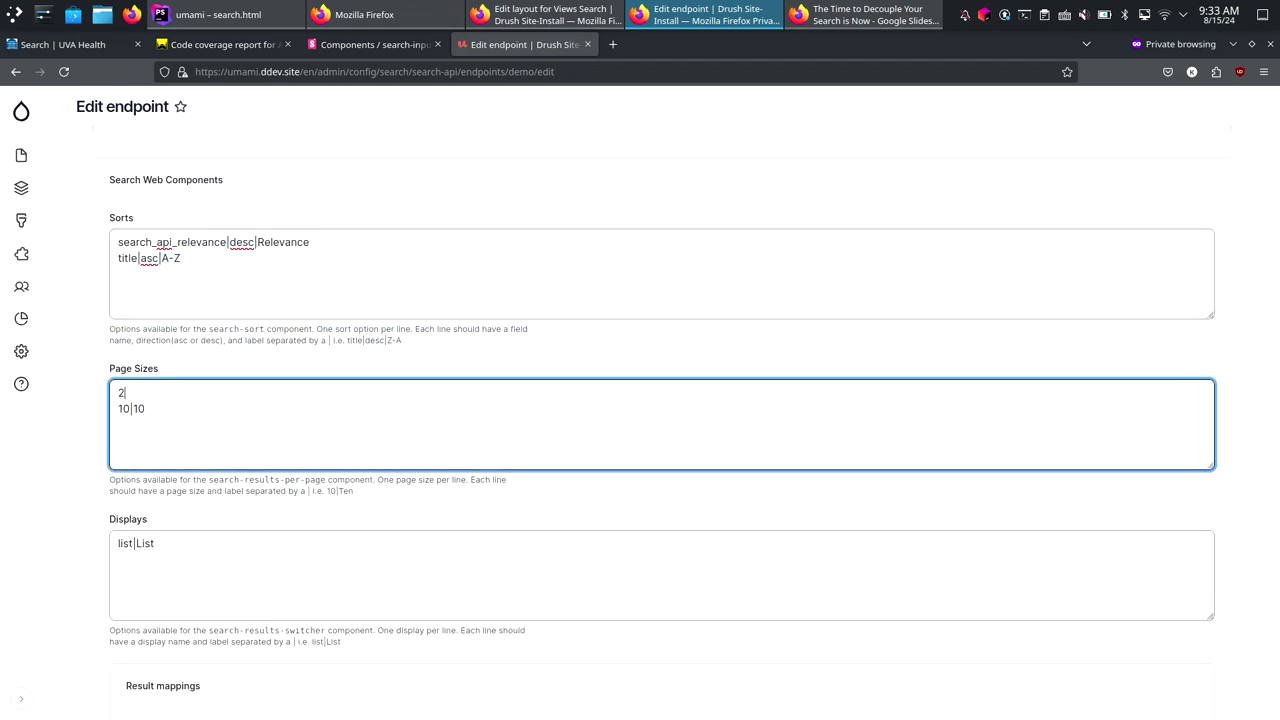
pyautogui.write('2')
pyautogui.press('Return')
pyautogui.write('5|5')
pyautogui.scroll(-2, 162, 451)
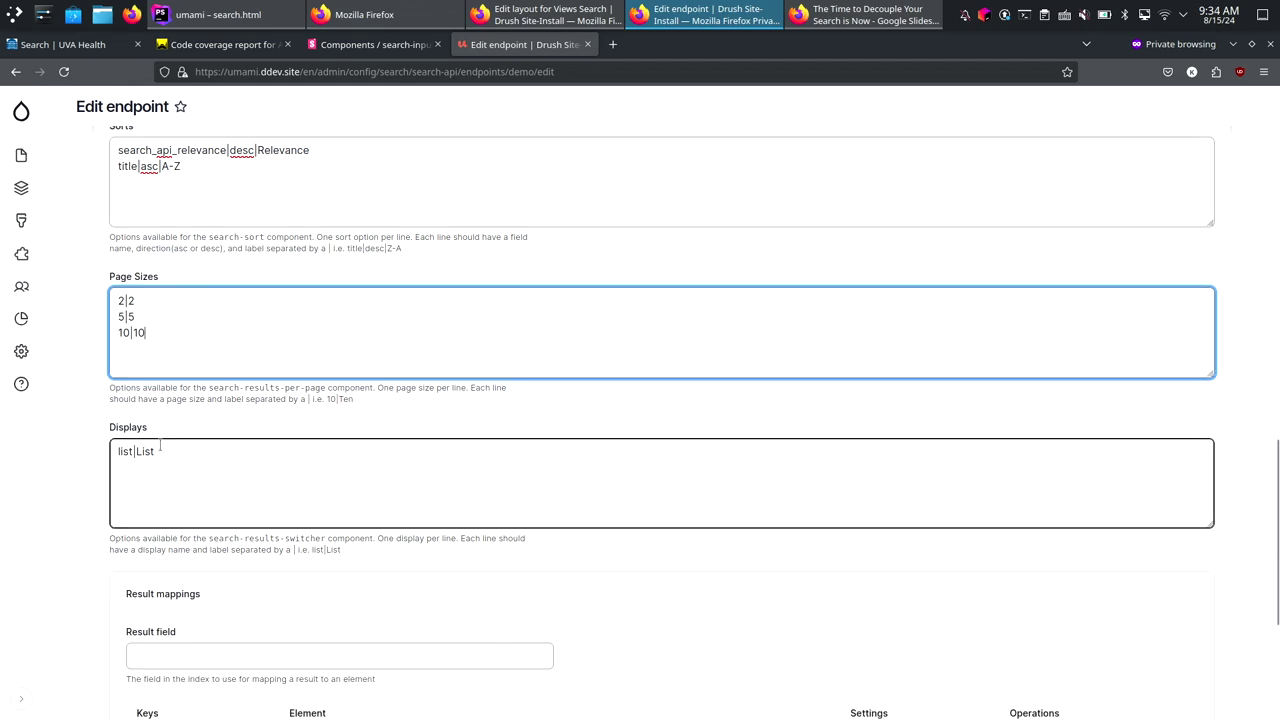
# Add grid|Grid as a second line in the Search Web Components displays and save the Demo endpoint.
pyautogui.click(162, 451)
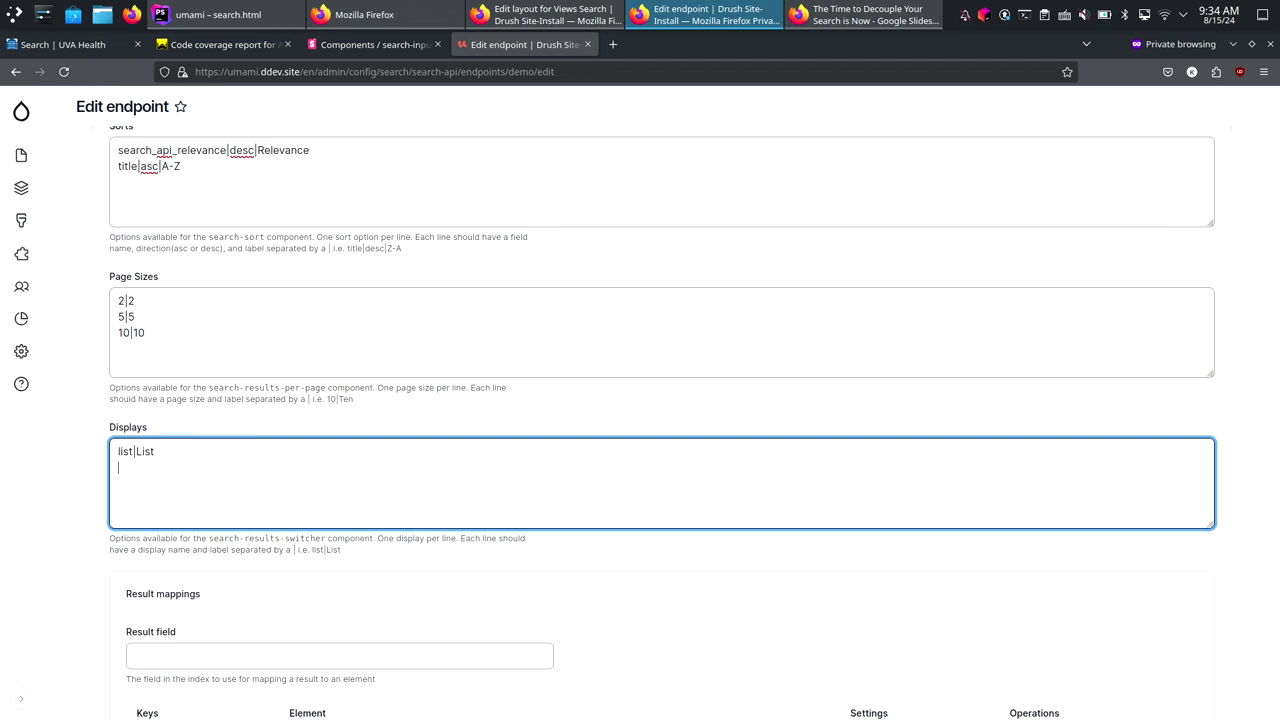
pyautogui.write('g')
pyautogui.write('rid|')
pyautogui.write('Grid')
pyautogui.press('BackSpace')
pyautogui.write('d')
pyautogui.scroll(-5, 189, 471)
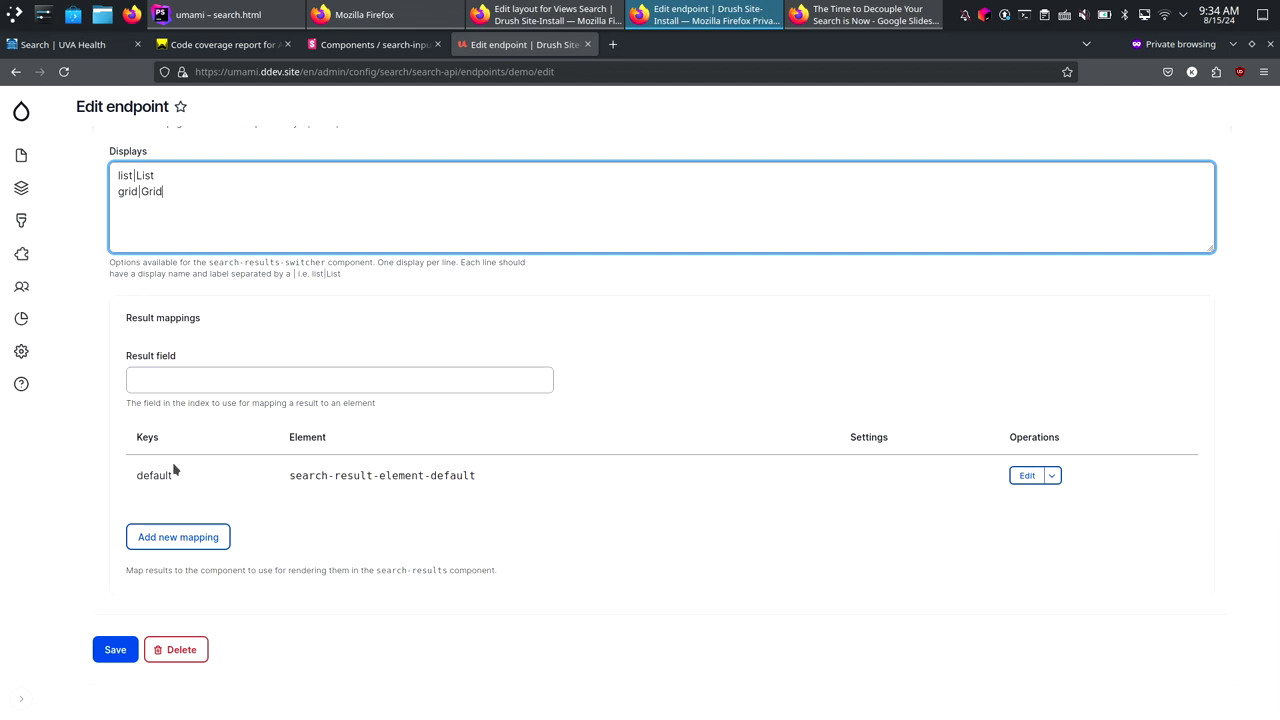
pyautogui.click(115, 649)
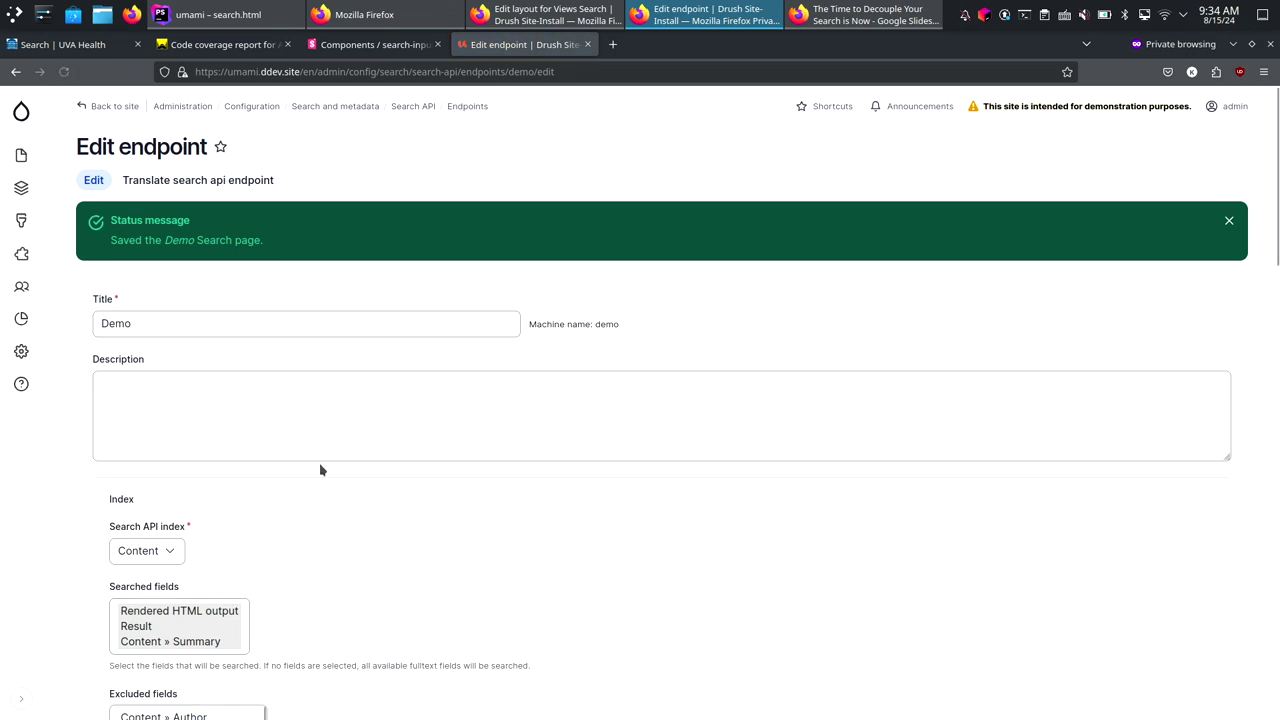
# Create a Basic page titled Demo in English and save it as a draft.
pyautogui.click(21, 156)
pyautogui.click(1205, 147)
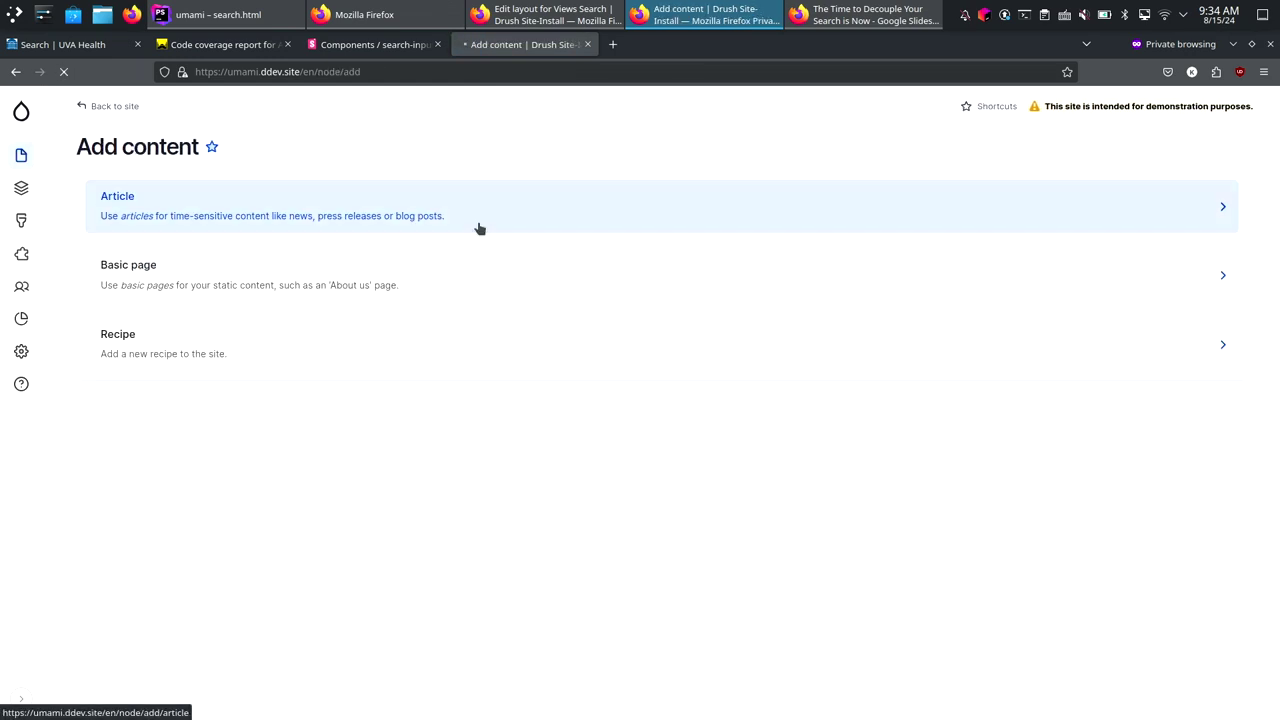
pyautogui.click(207, 292)
pyautogui.click(176, 236)
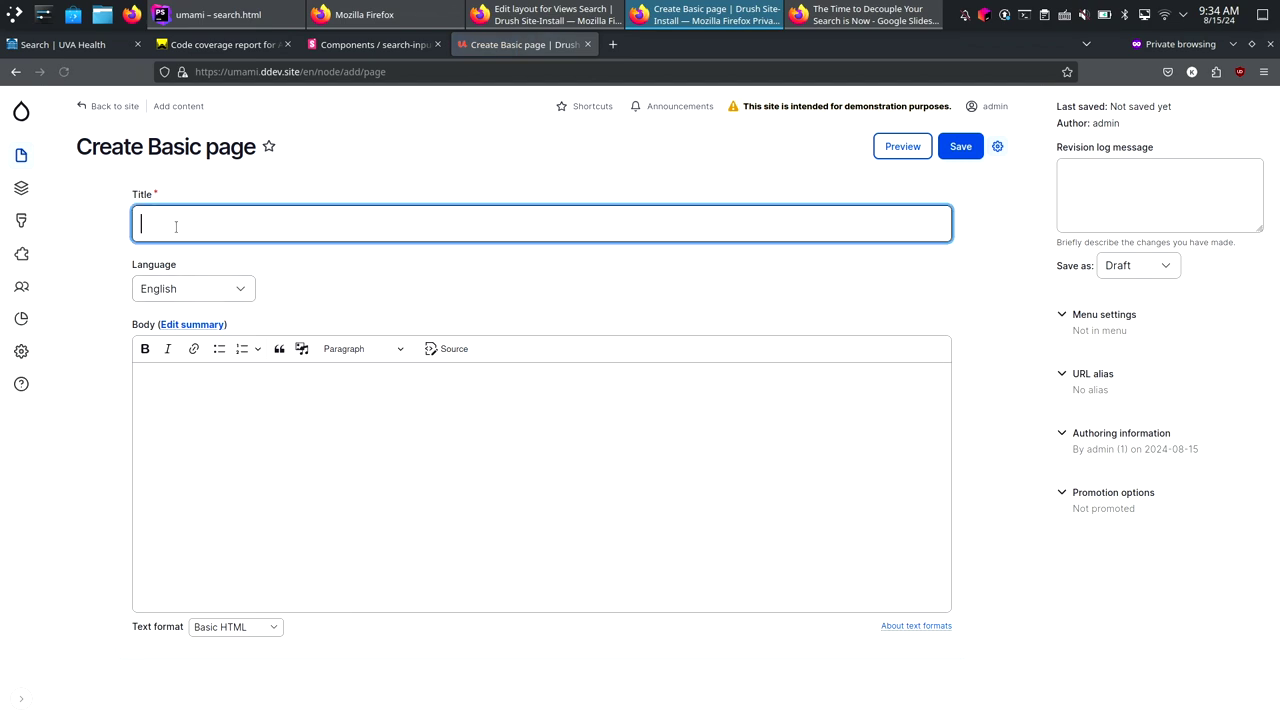
pyautogui.write('z')
pyautogui.press('BackSpace')
pyautogui.write('Demo')
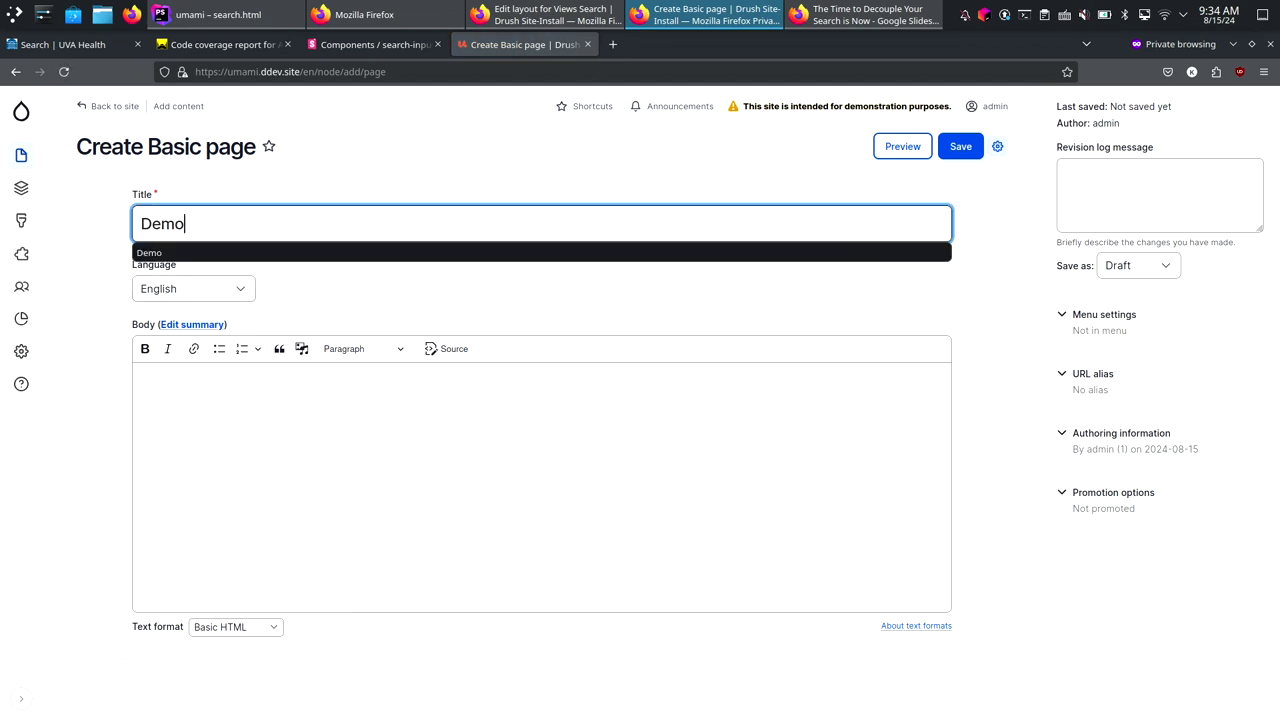
pyautogui.click(257, 203)
pyautogui.click(960, 147)
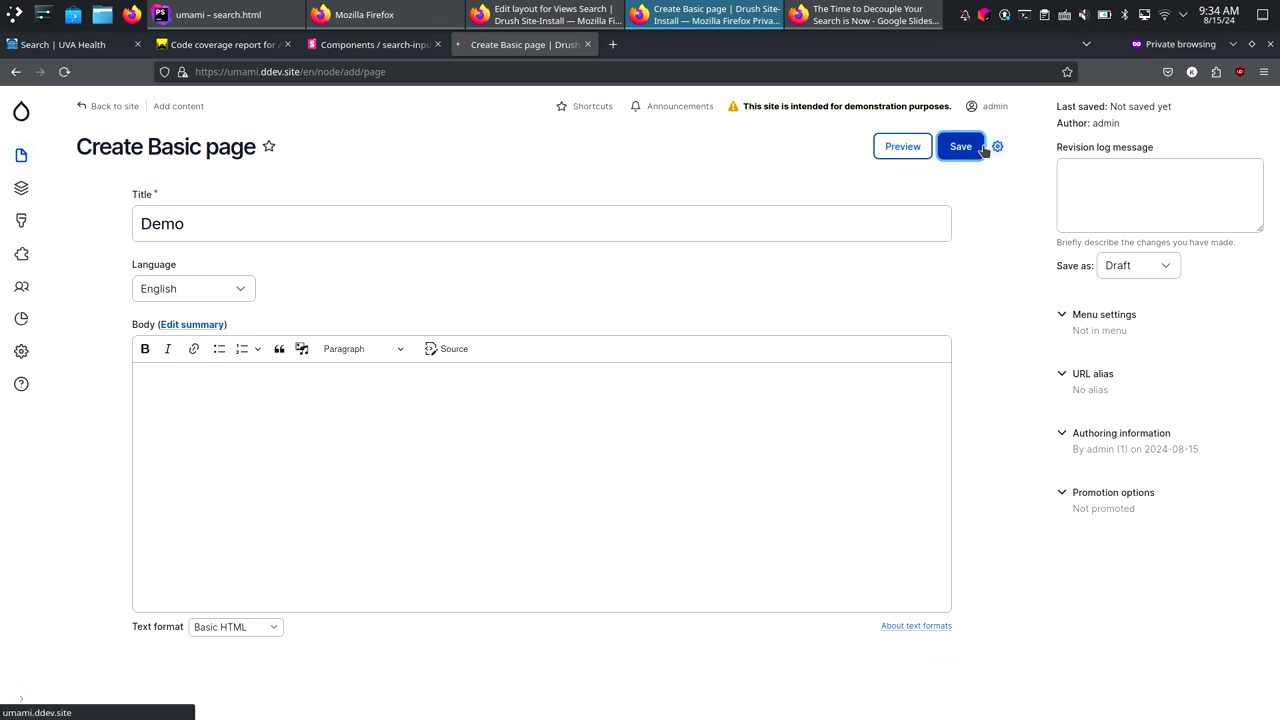
# Start editing the Demo page's layout and place a Layout Block as a new section below the placeholder fields.
pyautogui.click(460, 395)
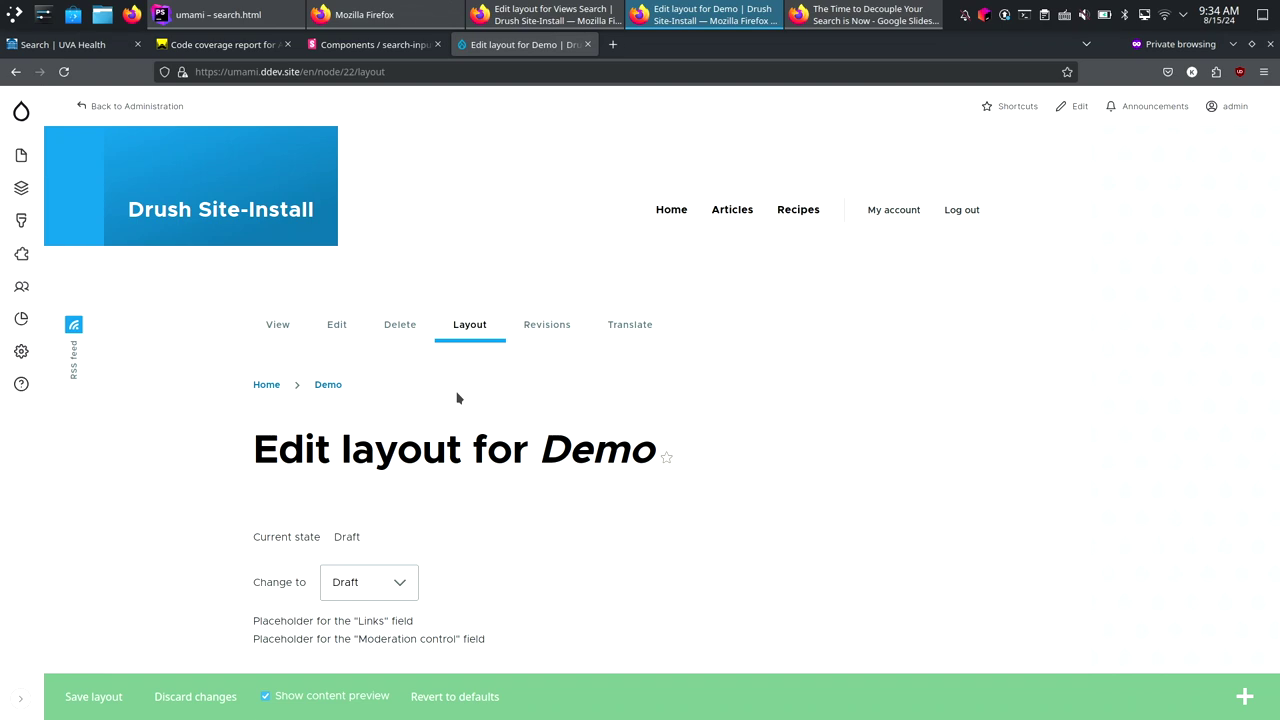
pyautogui.scroll(-3, 457, 398)
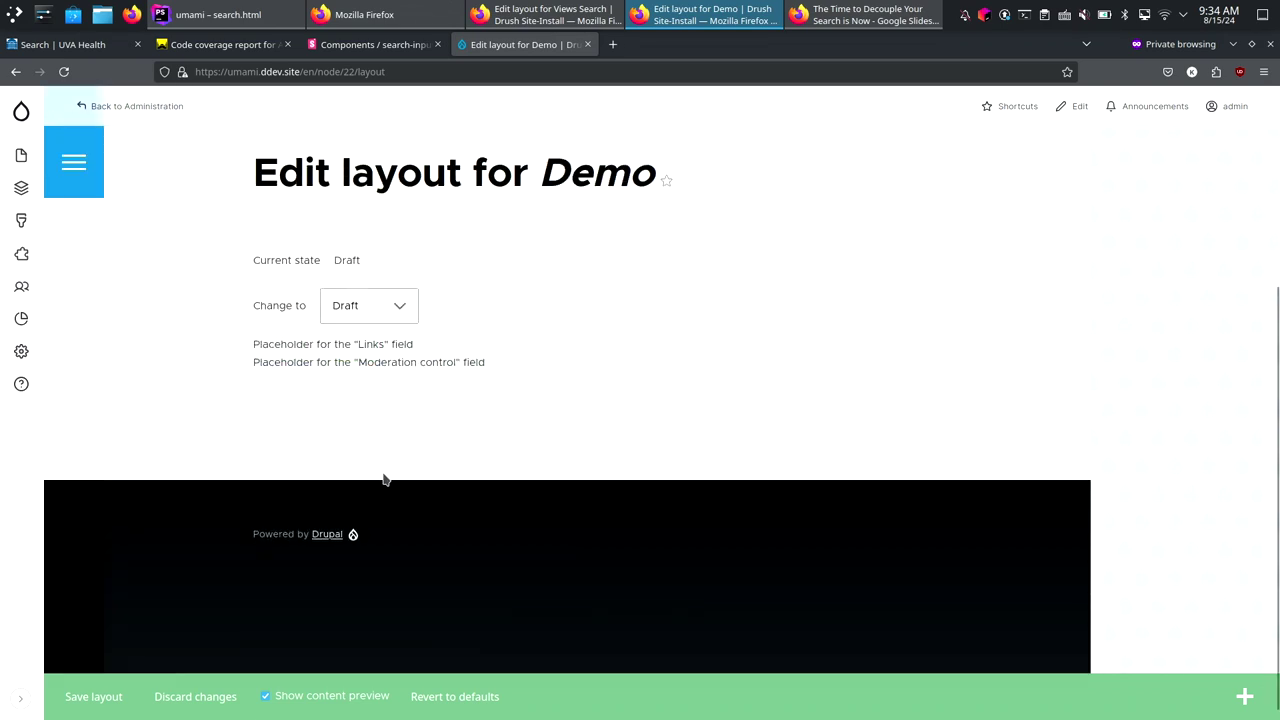
pyautogui.moveTo(395, 368)
pyautogui.scroll(1, 240, 656)
pyautogui.click(1241, 701)
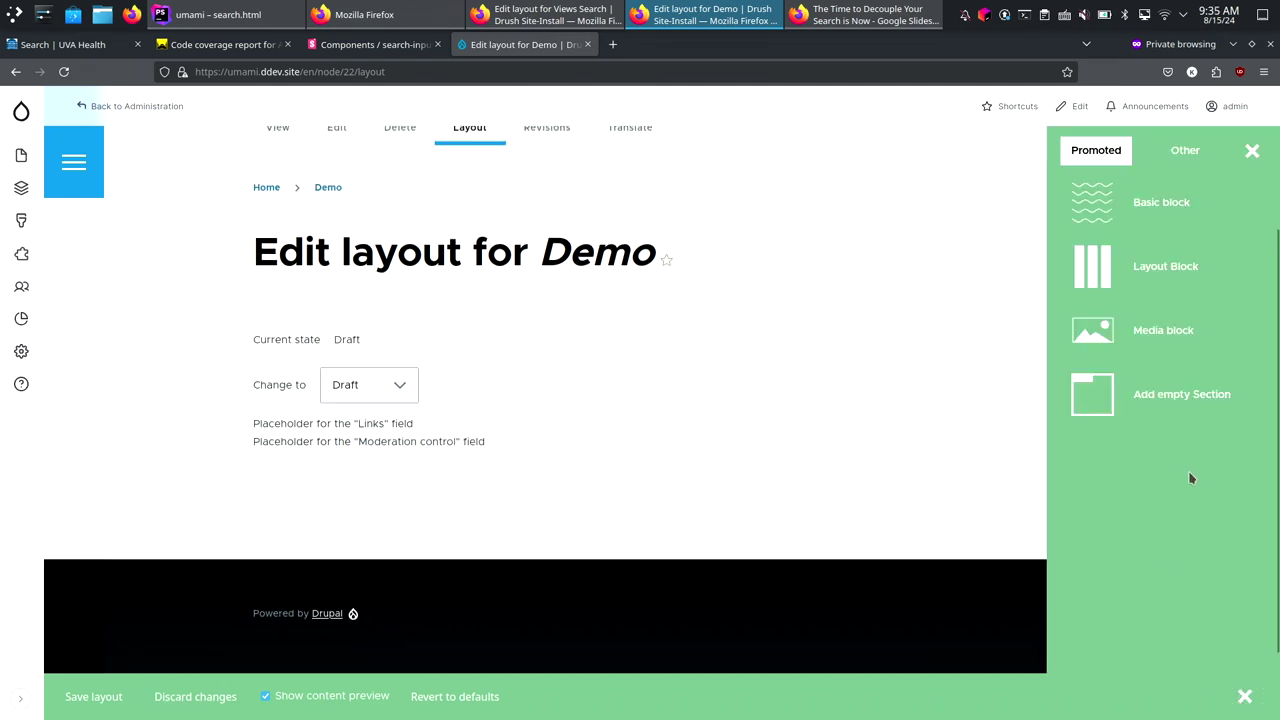
pyautogui.moveTo(1180, 277); pyautogui.dragTo(580, 460)
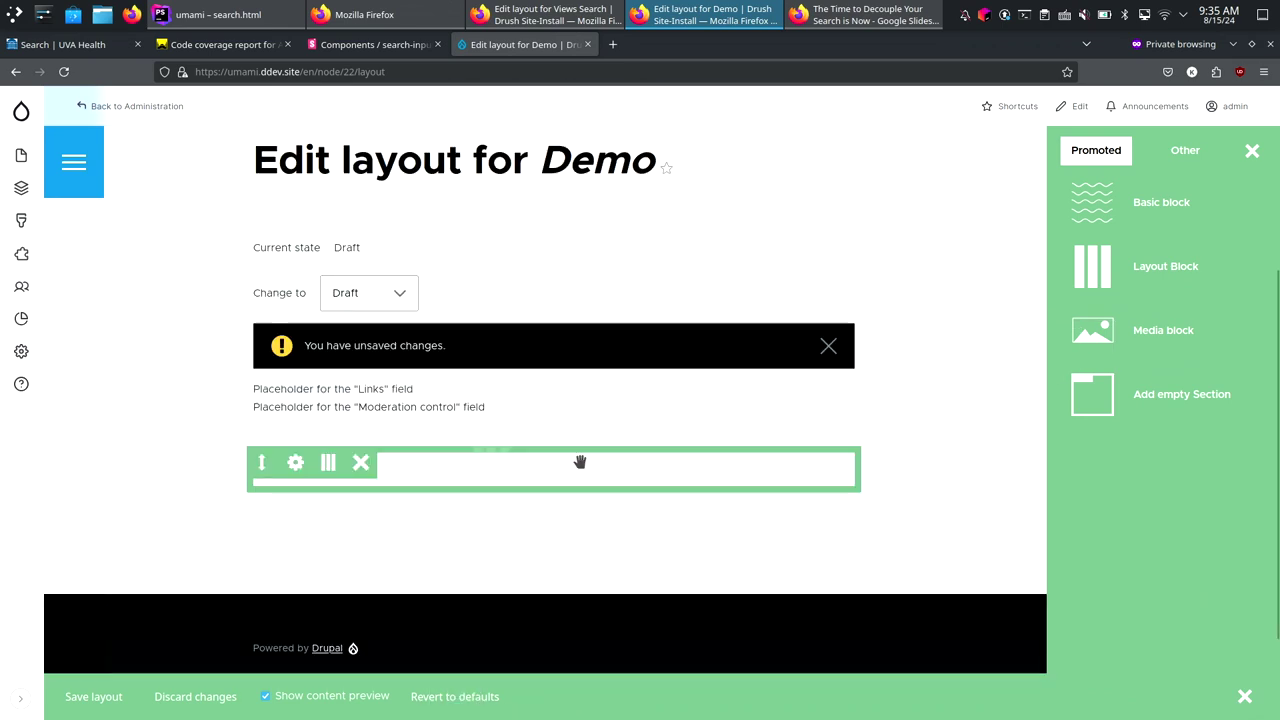
# Change the new section's layout to Search Components: Two Column.
pyautogui.click(328, 462)
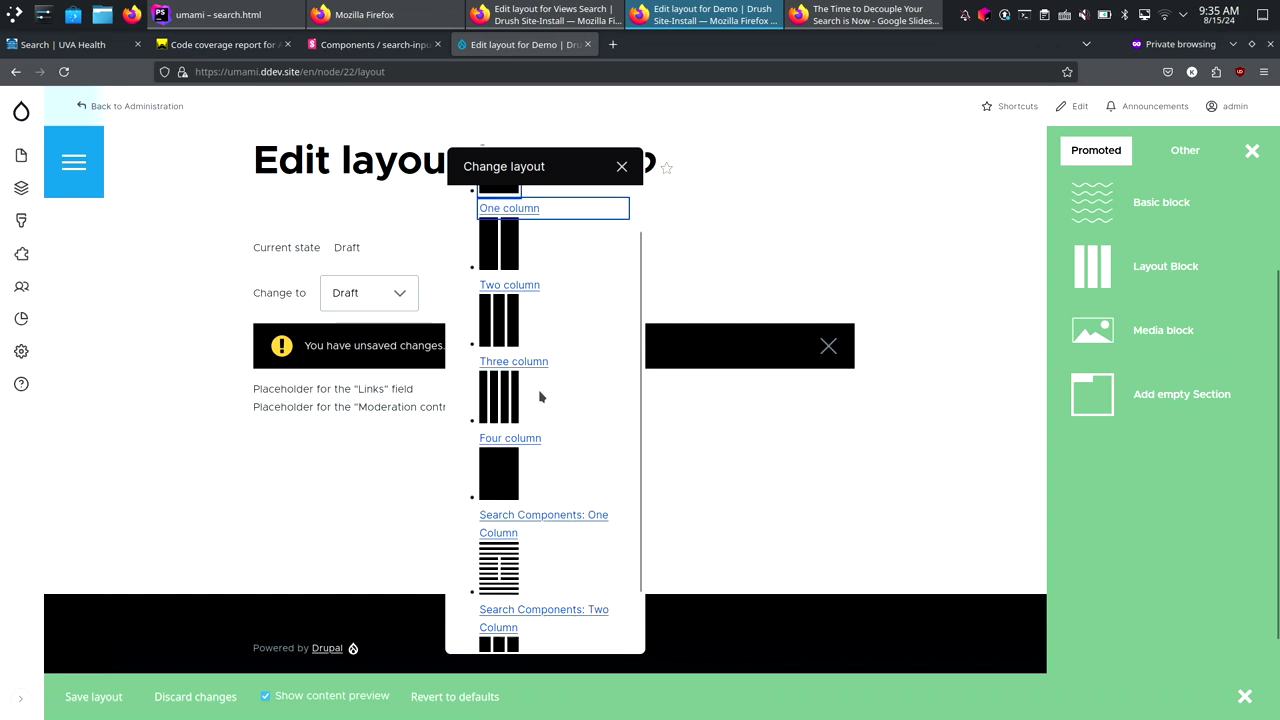
pyautogui.scroll(-2, 540, 391)
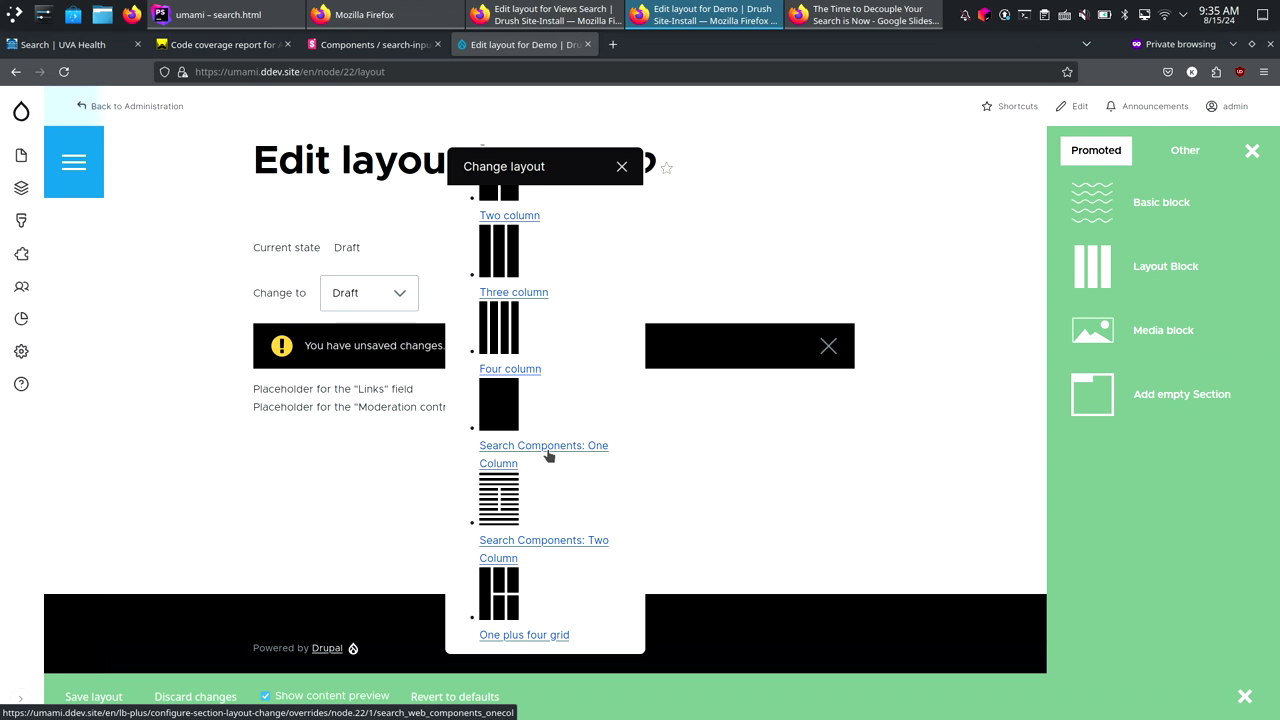
pyautogui.click(553, 544)
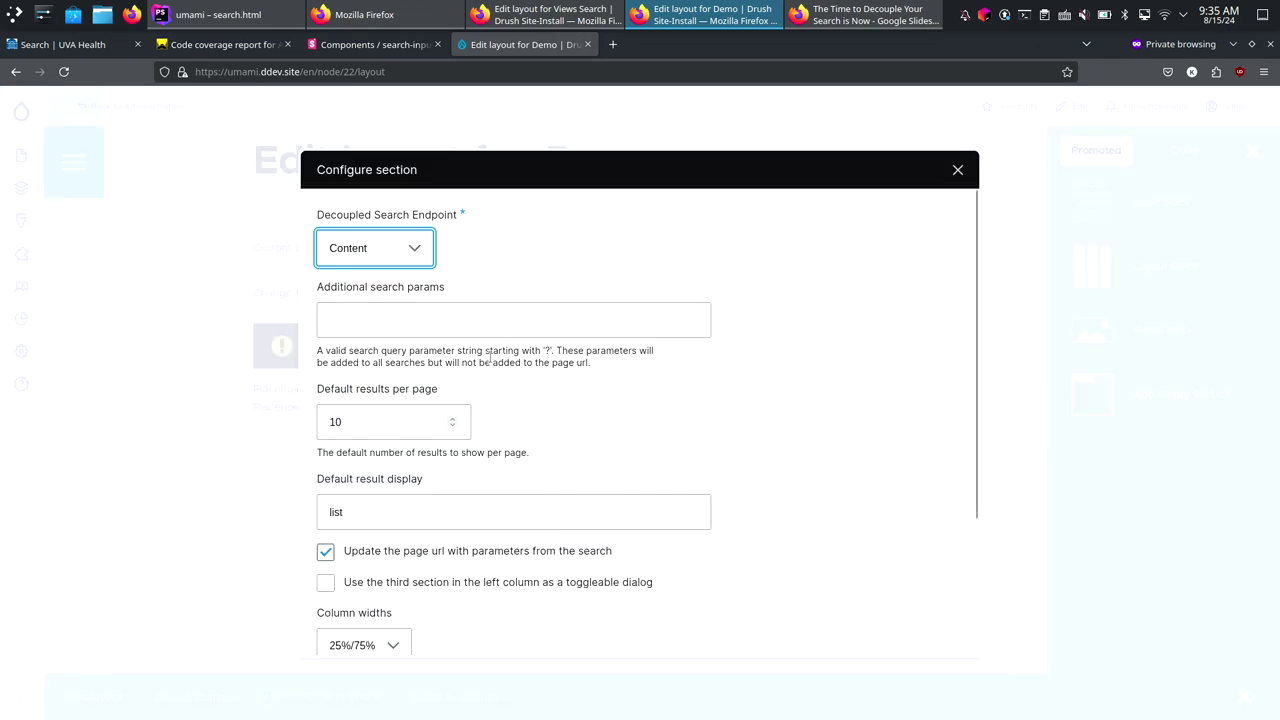
# Set the section's decoupled search endpoint to Demo.
pyautogui.click(417, 249)
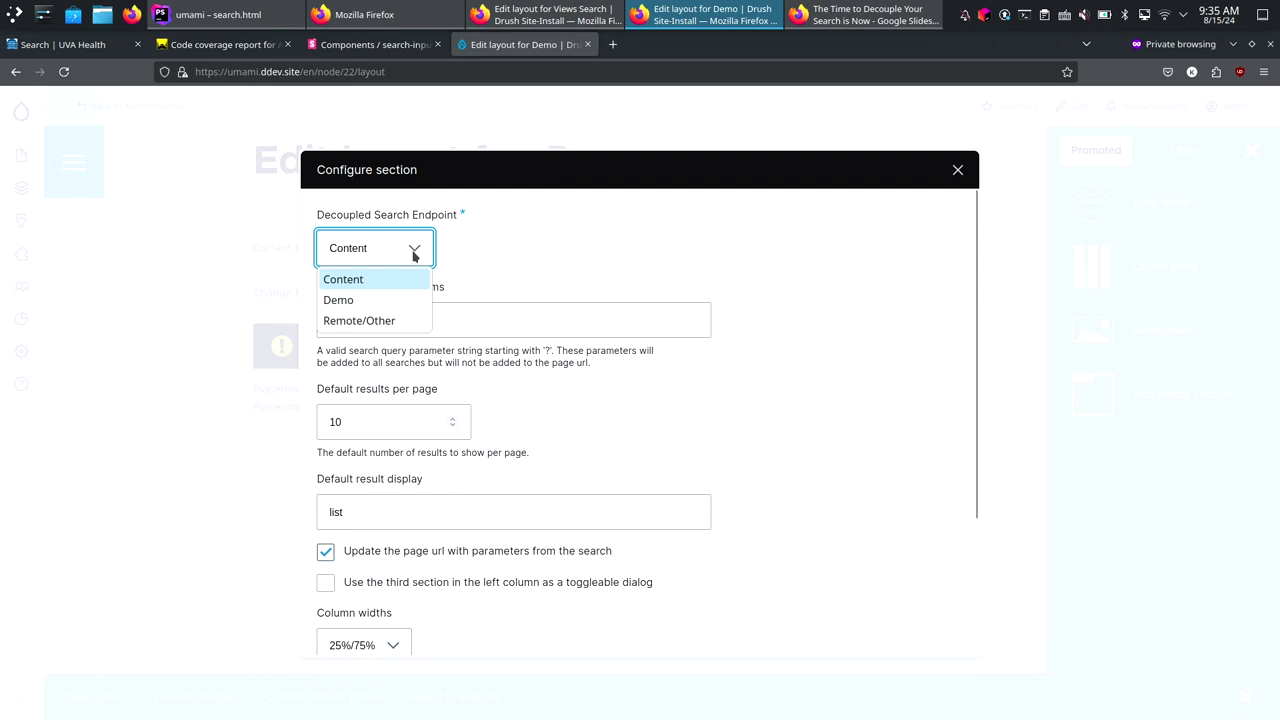
pyautogui.click(391, 302)
pyautogui.scroll(-3, 432, 320)
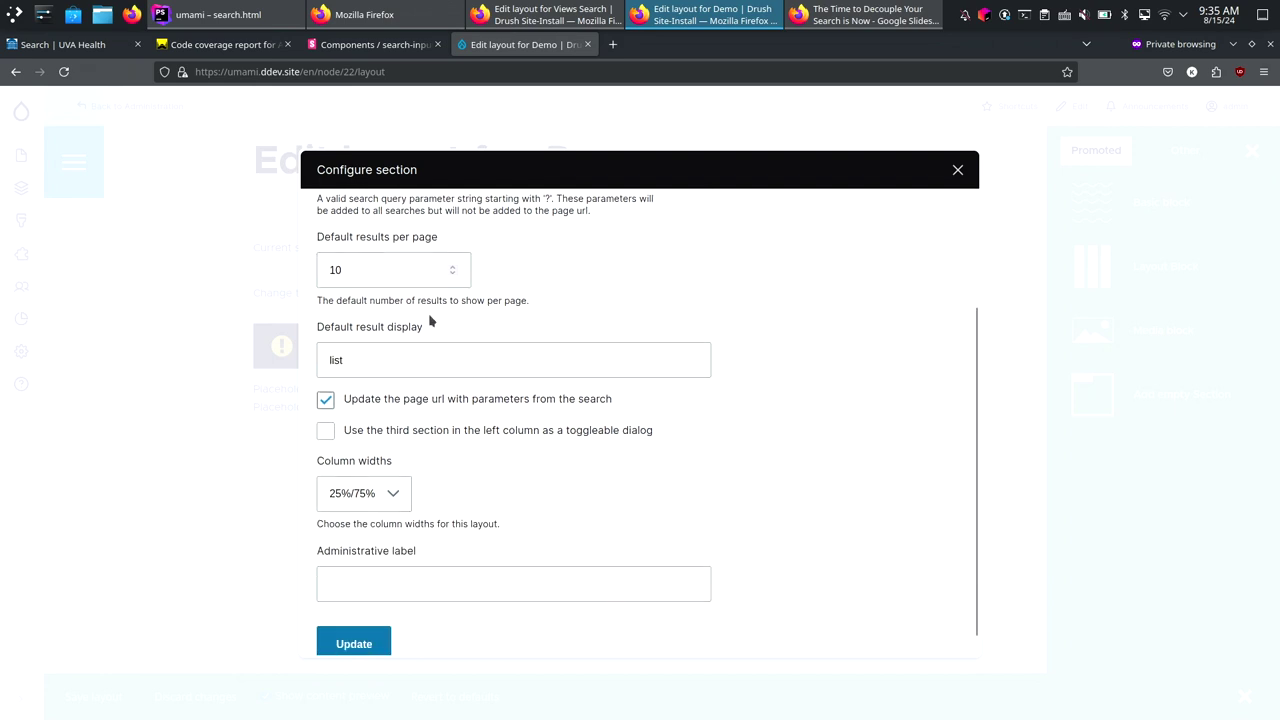
pyautogui.scroll(1, 432, 320)
pyautogui.scroll(2, 430, 320)
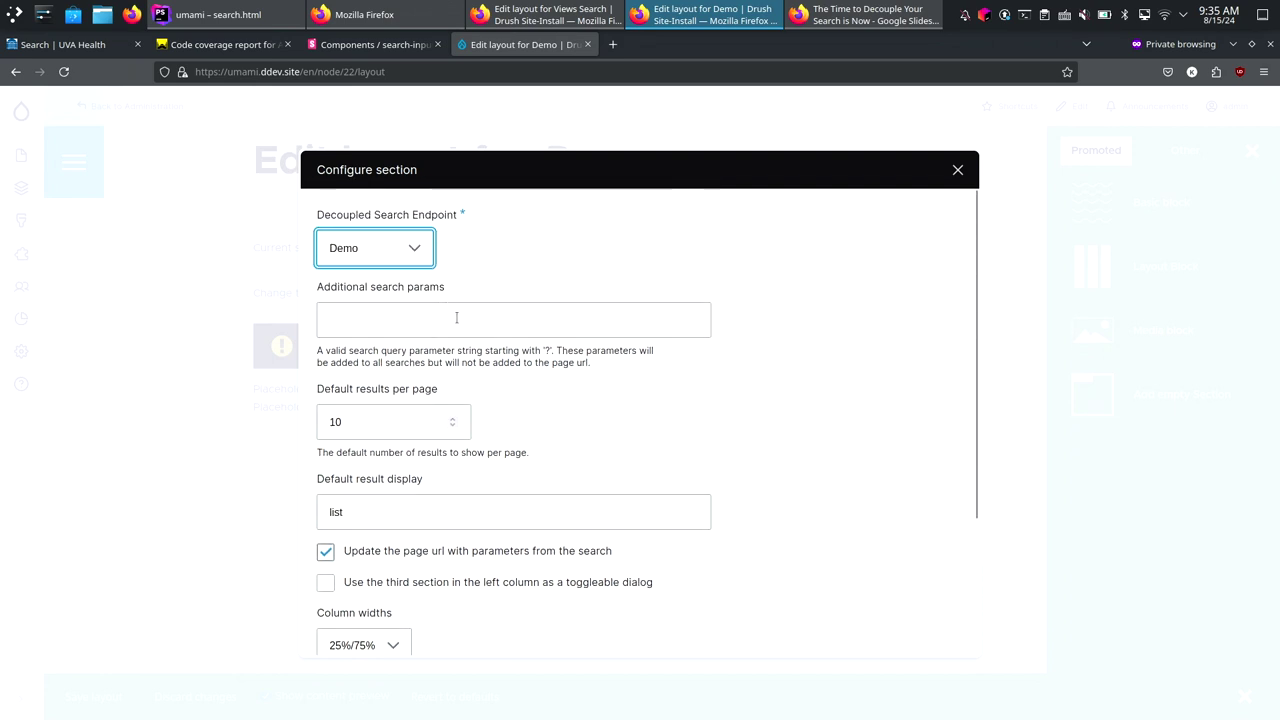
# Review the section's search params and default display, set the column widths to 33%/67%, and update the section.
pyautogui.click(456, 318)
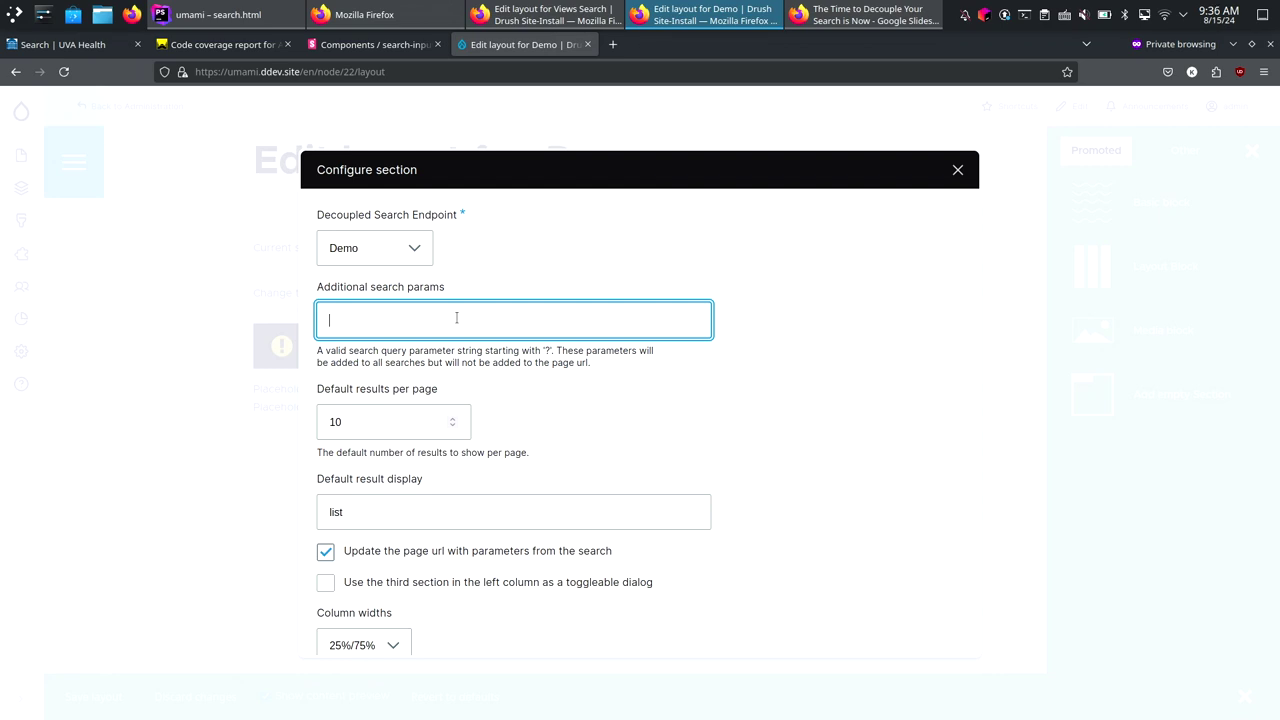
pyautogui.scroll(-3, 460, 318)
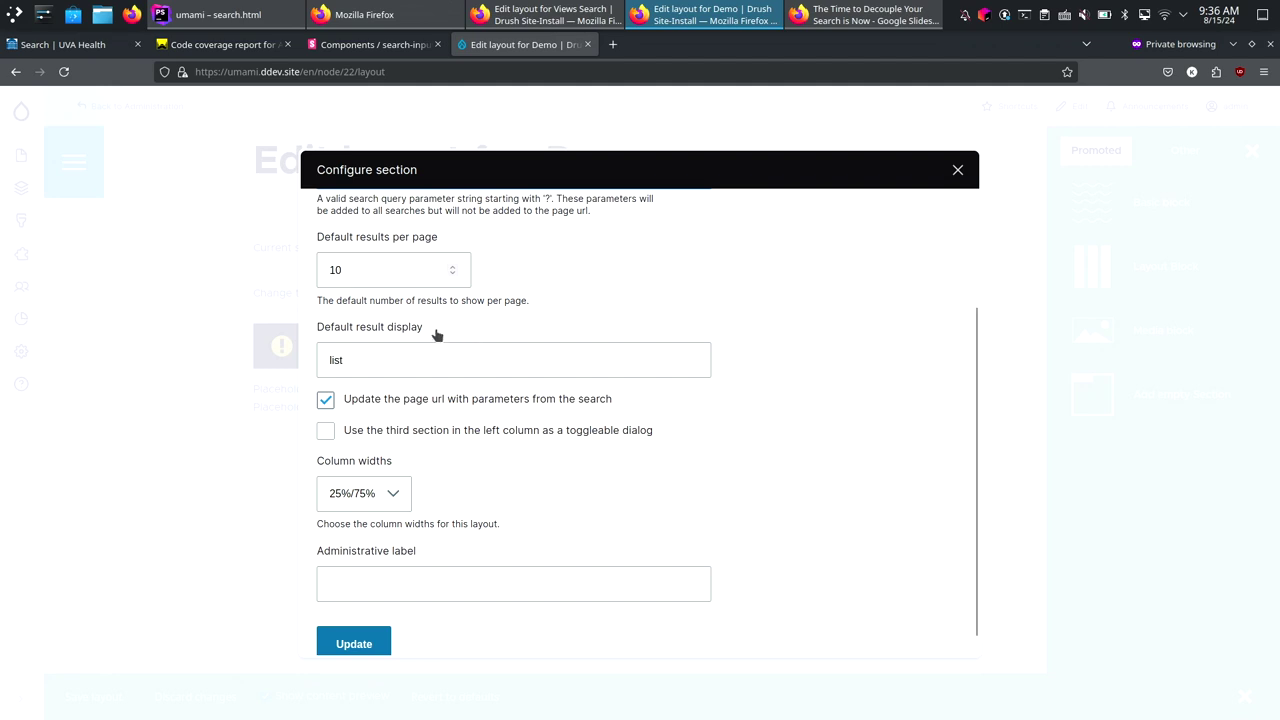
pyautogui.click(364, 362)
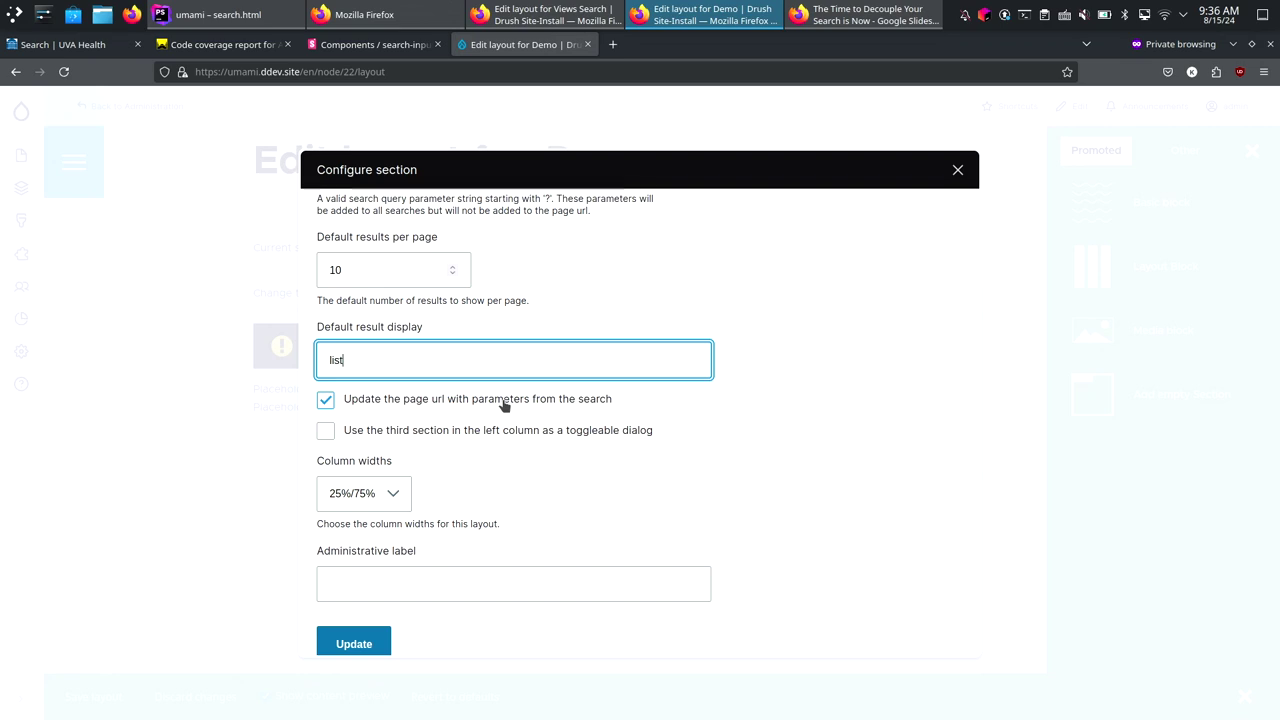
pyautogui.scroll(-1, 452, 445)
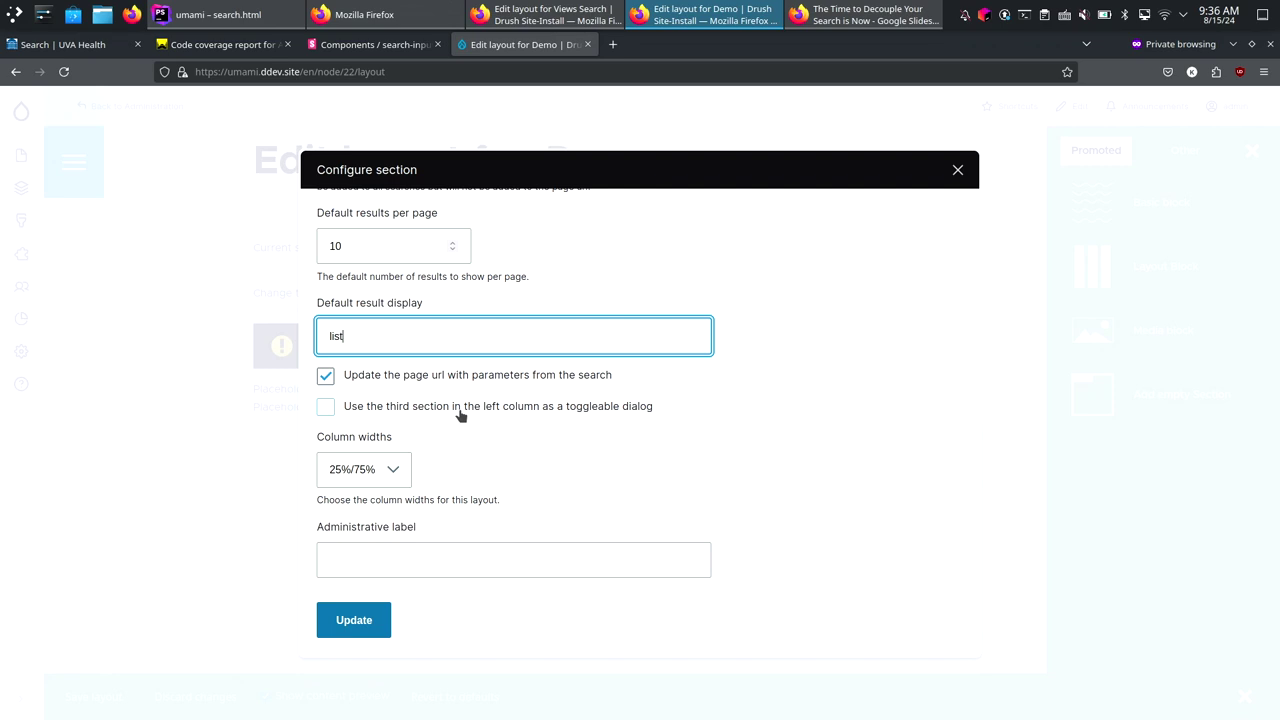
pyautogui.click(393, 469)
pyautogui.click(393, 469)
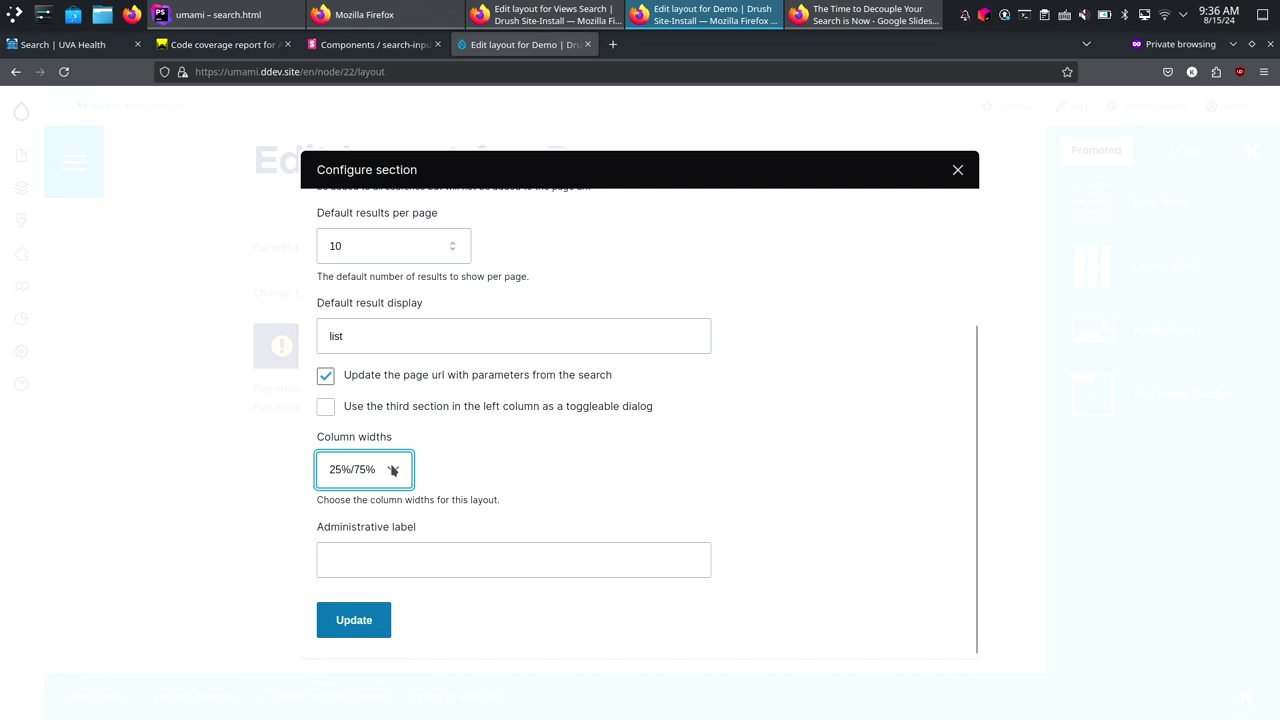
pyautogui.click(393, 469)
pyautogui.click(359, 562)
pyautogui.click(366, 626)
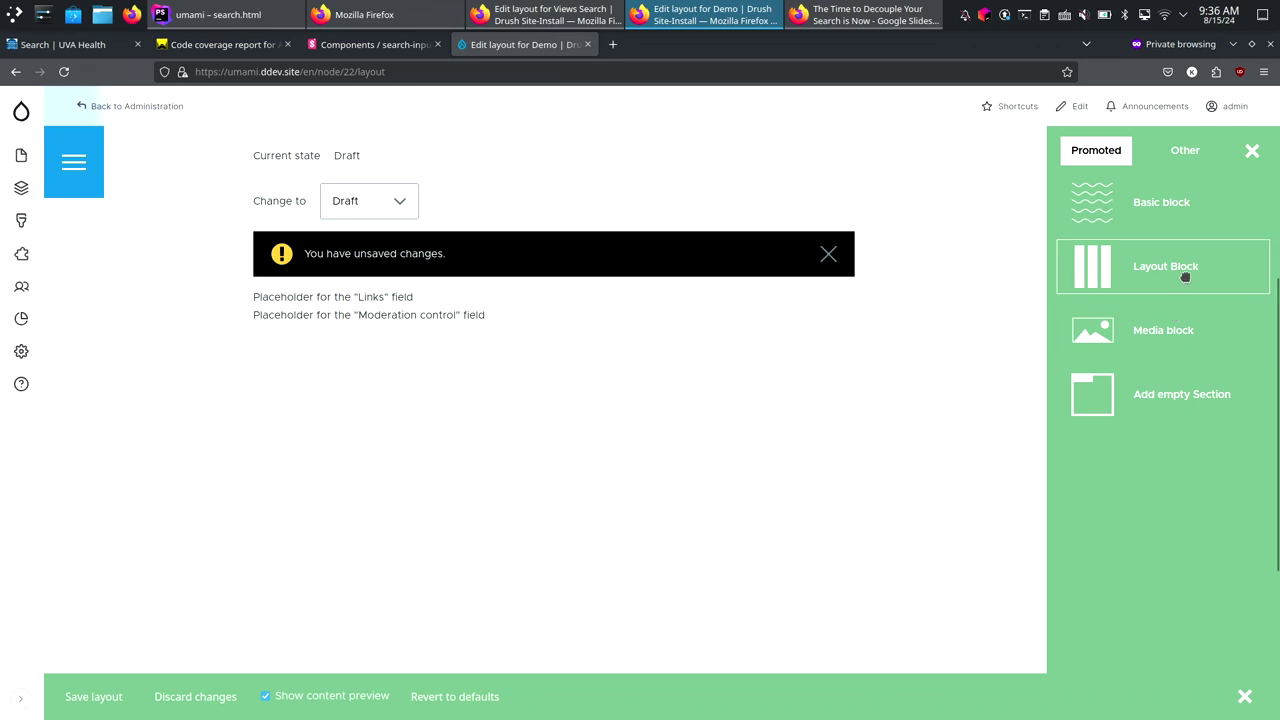
# Find the Search Components blocks and place the Results block in the section's wider second column.
pyautogui.click(1189, 152)
pyautogui.scroll(-10, 1158, 310)
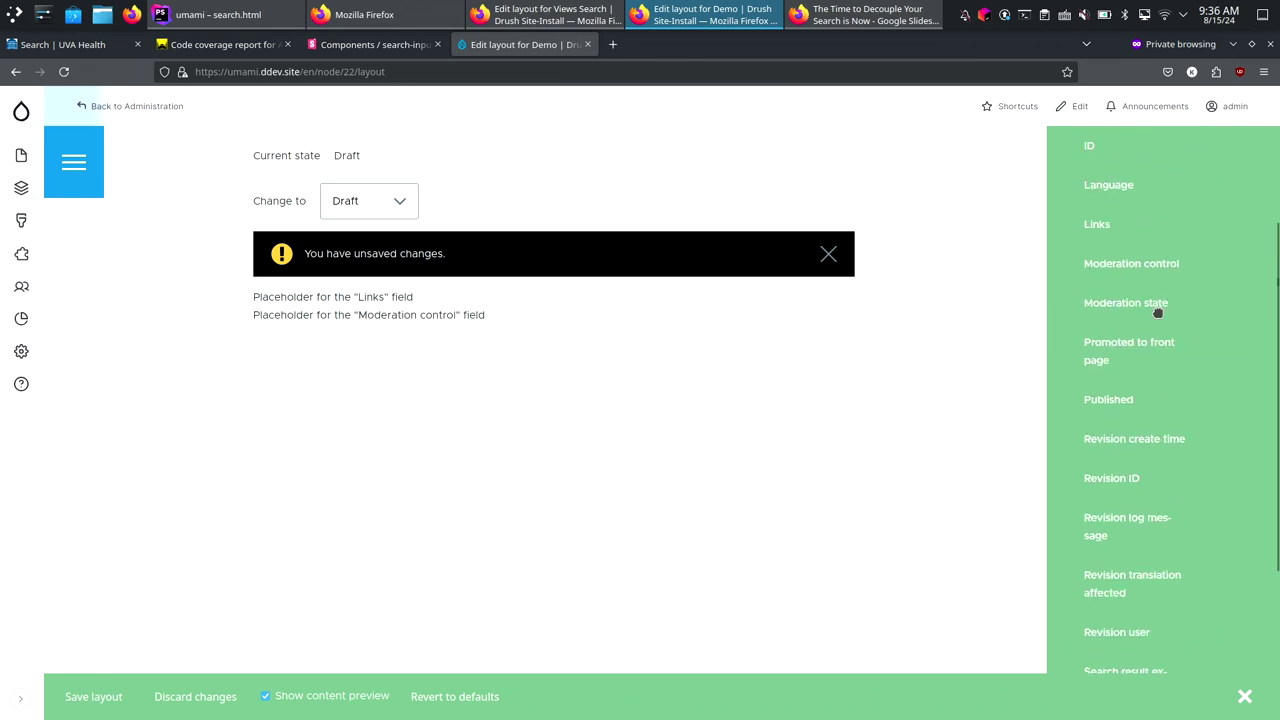
pyautogui.scroll(-12, 1160, 318)
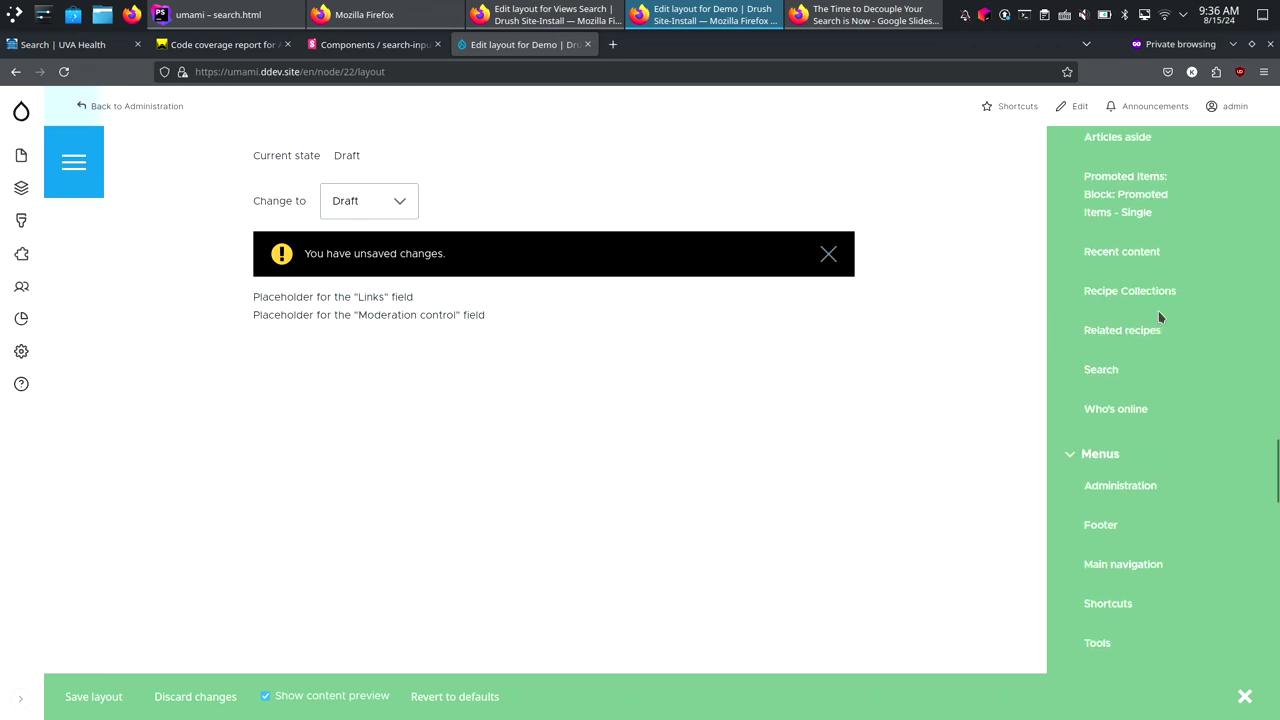
pyautogui.scroll(-12, 1160, 318)
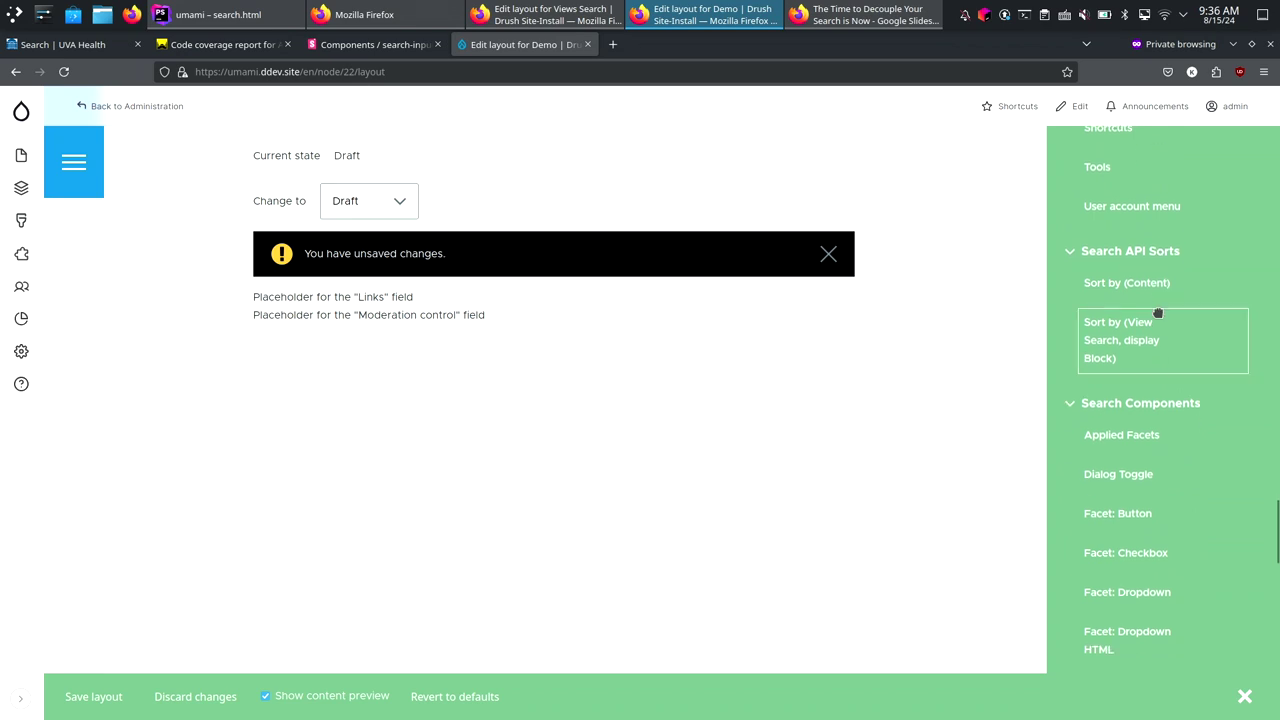
pyautogui.scroll(-7, 1158, 312)
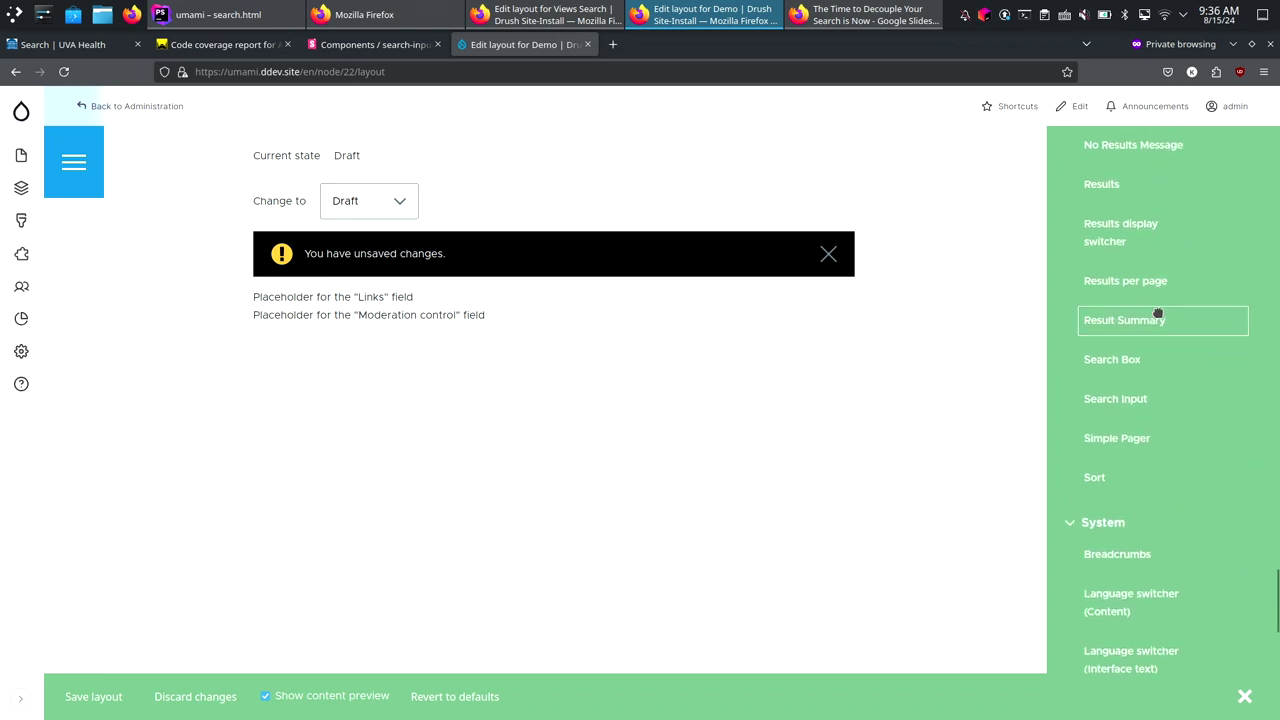
pyautogui.scroll(4, 1158, 312)
pyautogui.scroll(5, 1158, 312)
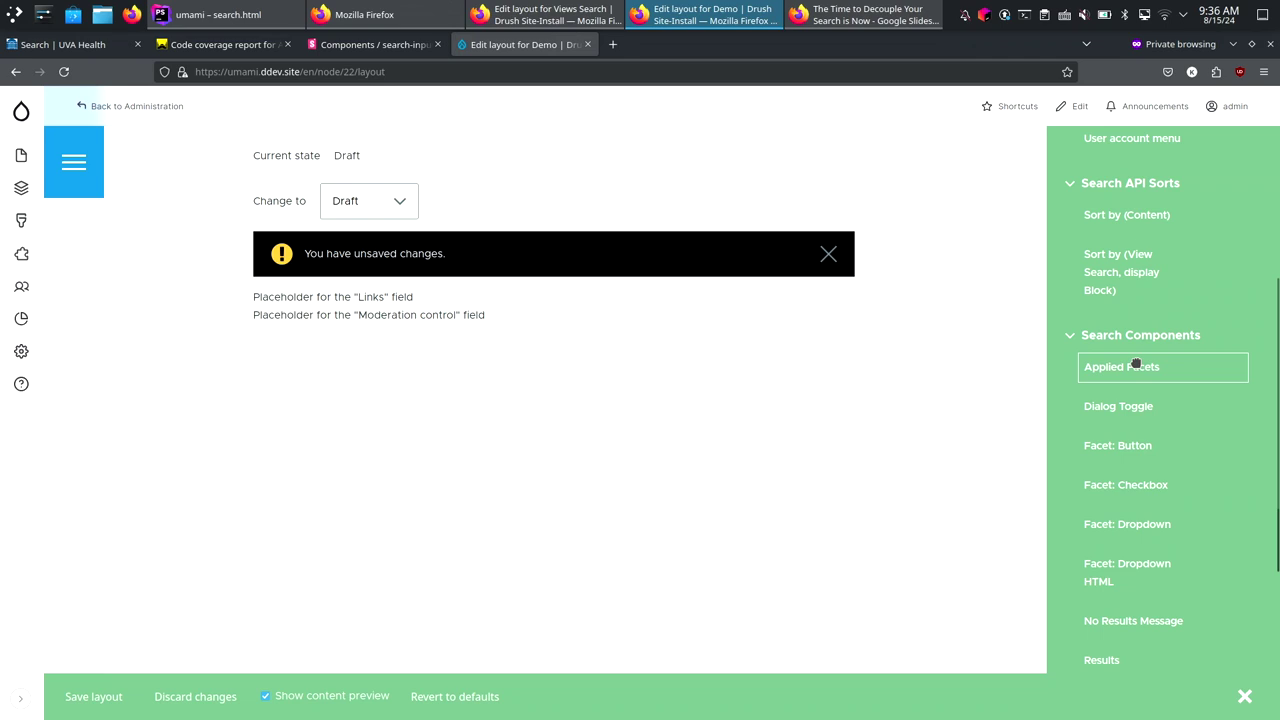
pyautogui.scroll(-5, 1137, 364)
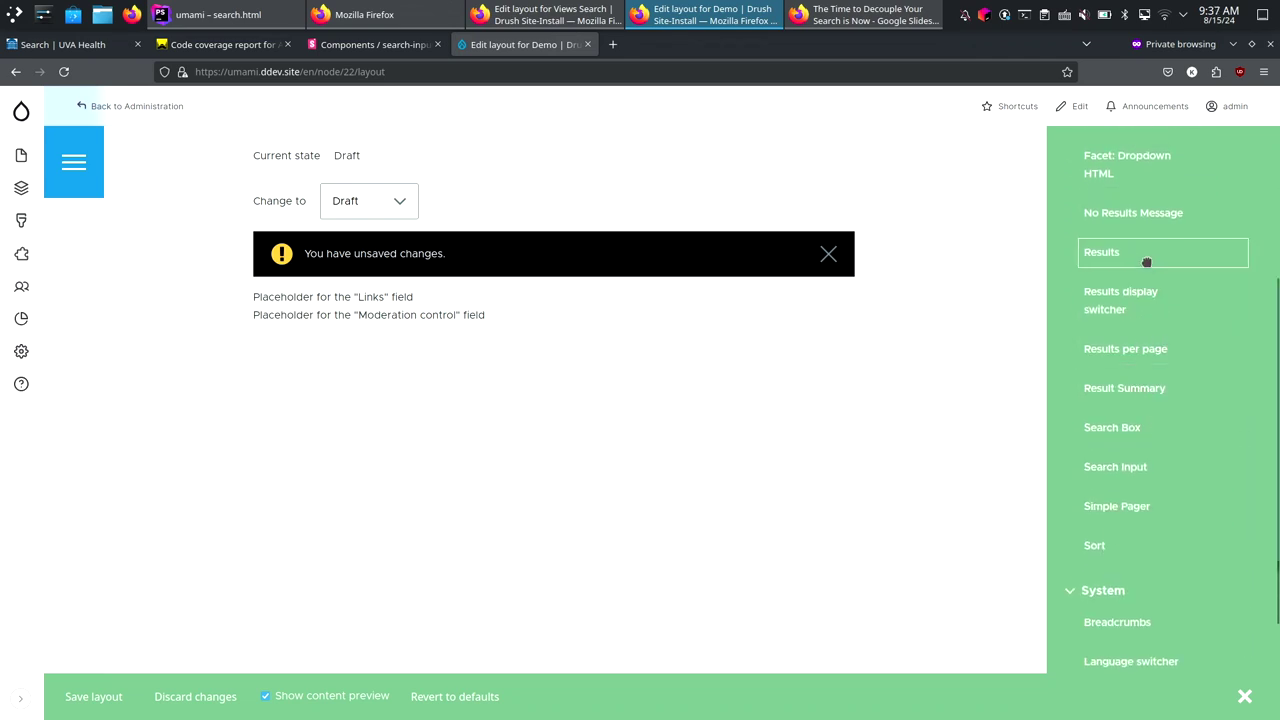
pyautogui.moveTo(1146, 262); pyautogui.dragTo(704, 504)
pyautogui.scroll(-2, 730, 472)
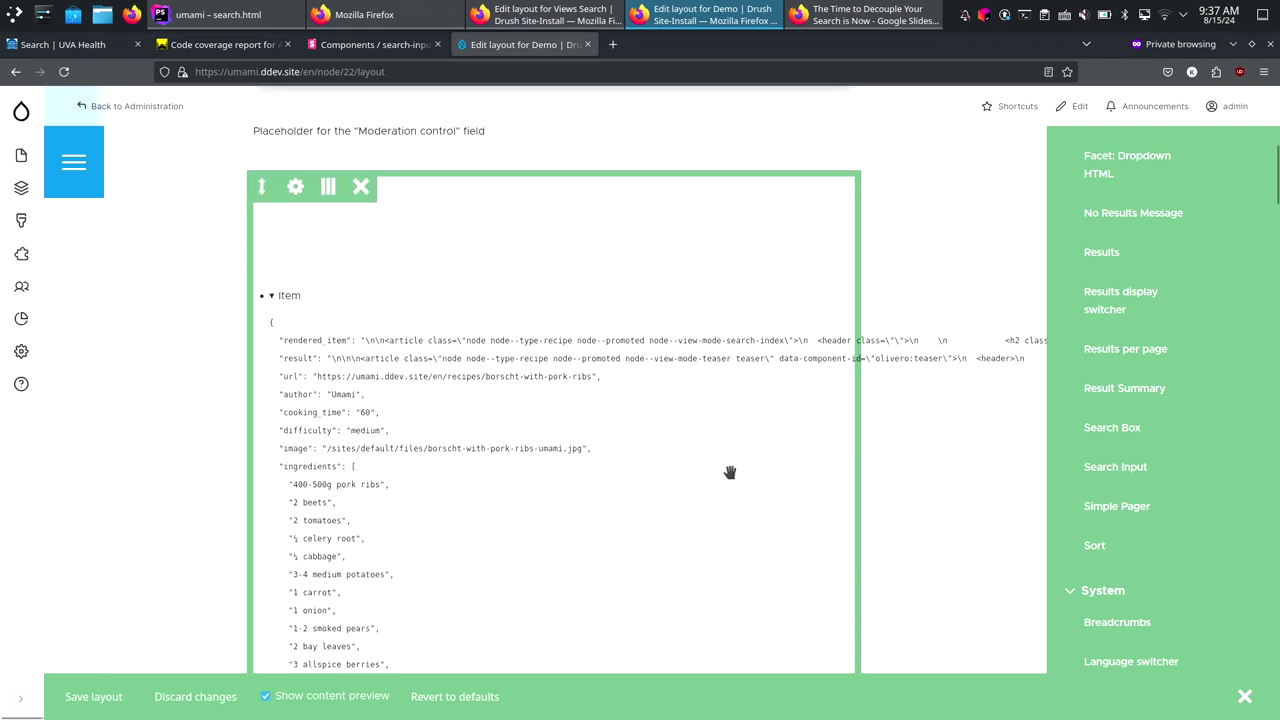
# Try to save the Demo page's layout and reload the layout editing page.
pyautogui.scroll(5, 730, 472)
pyautogui.click(88, 696)
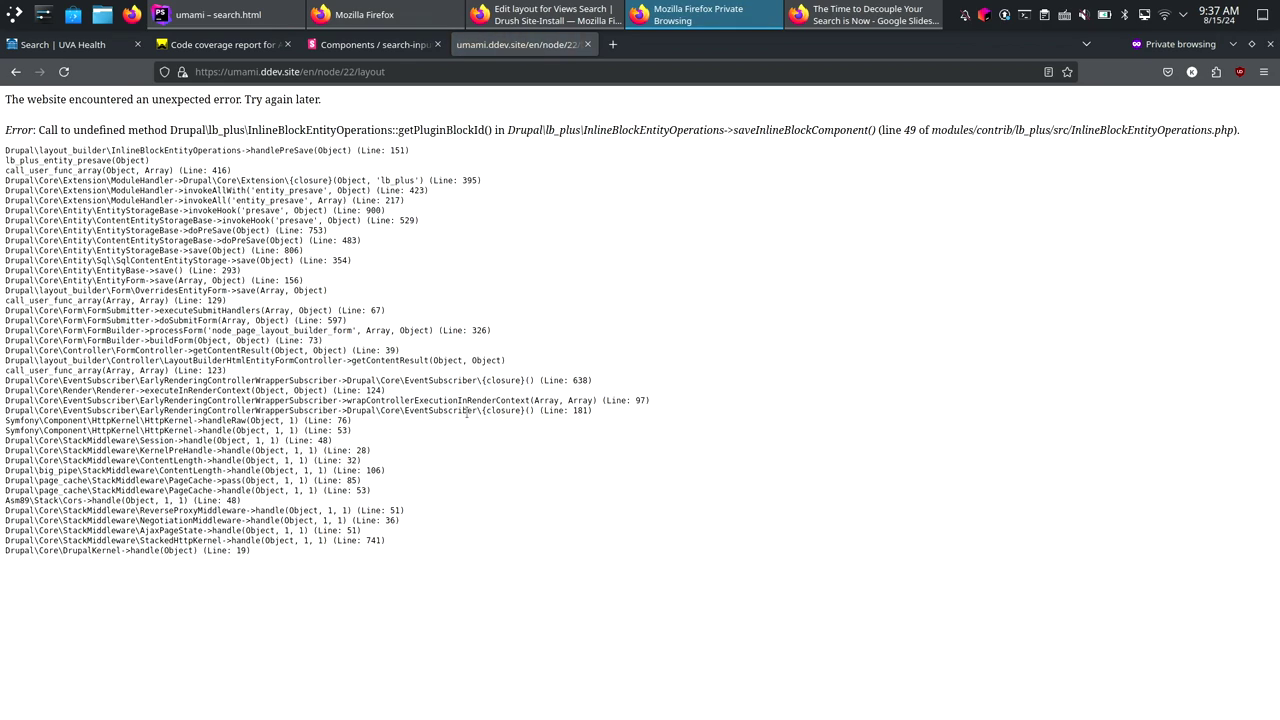
pyautogui.press('F5')
# Check the search section's configuration and close it without changing anything.
pyautogui.scroll(-2, 582, 470)
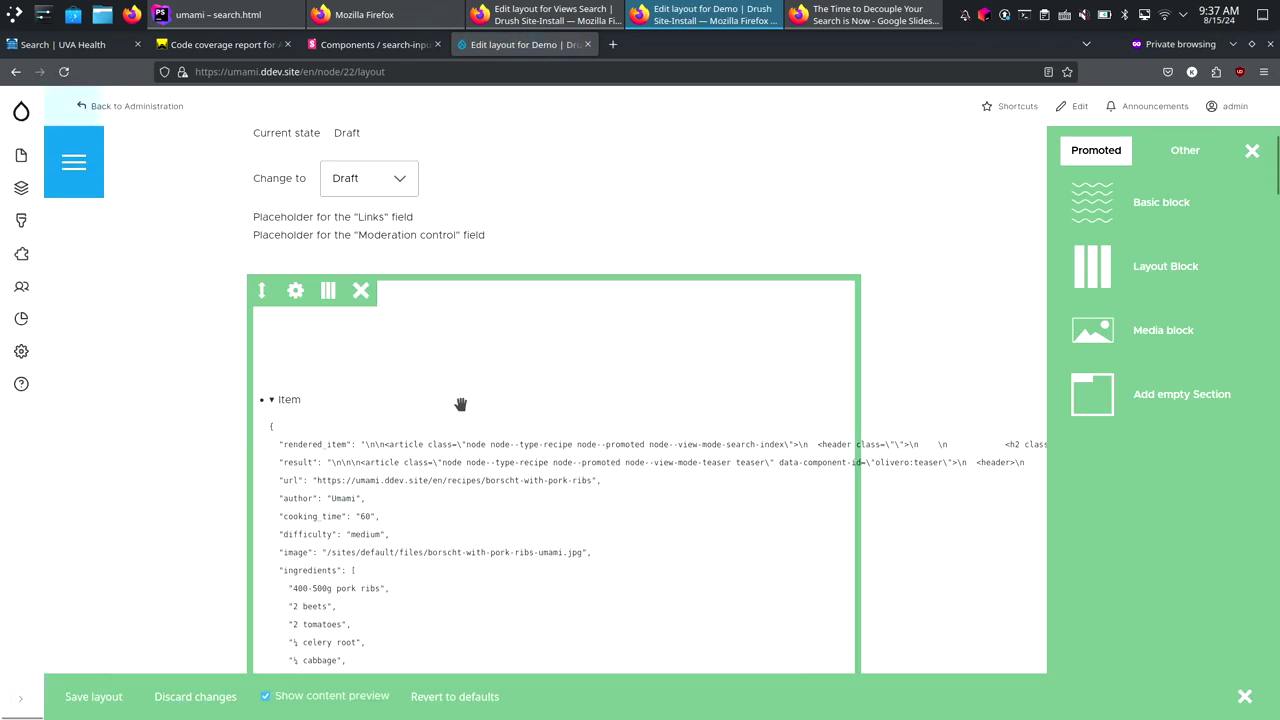
pyautogui.click(295, 291)
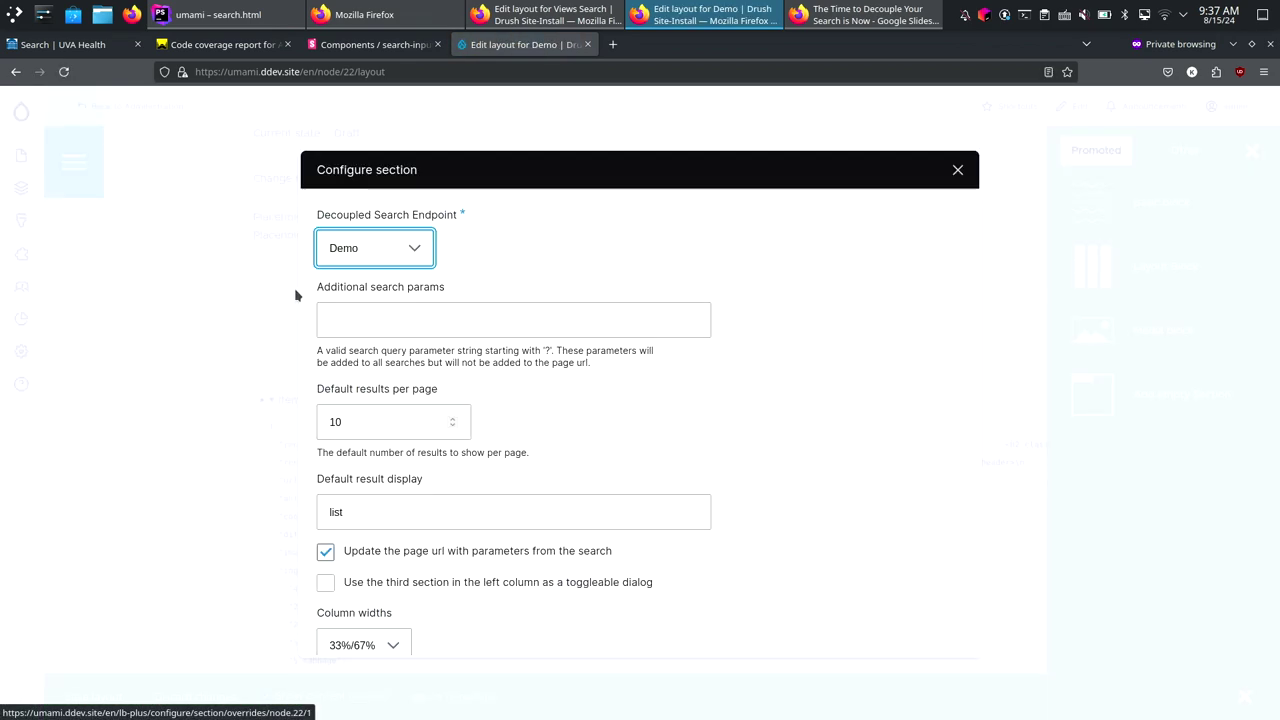
pyautogui.click(958, 170)
# Turn off the content preview so the layout shows block placeholders instead of raw result data.
pyautogui.scroll(-2, 746, 497)
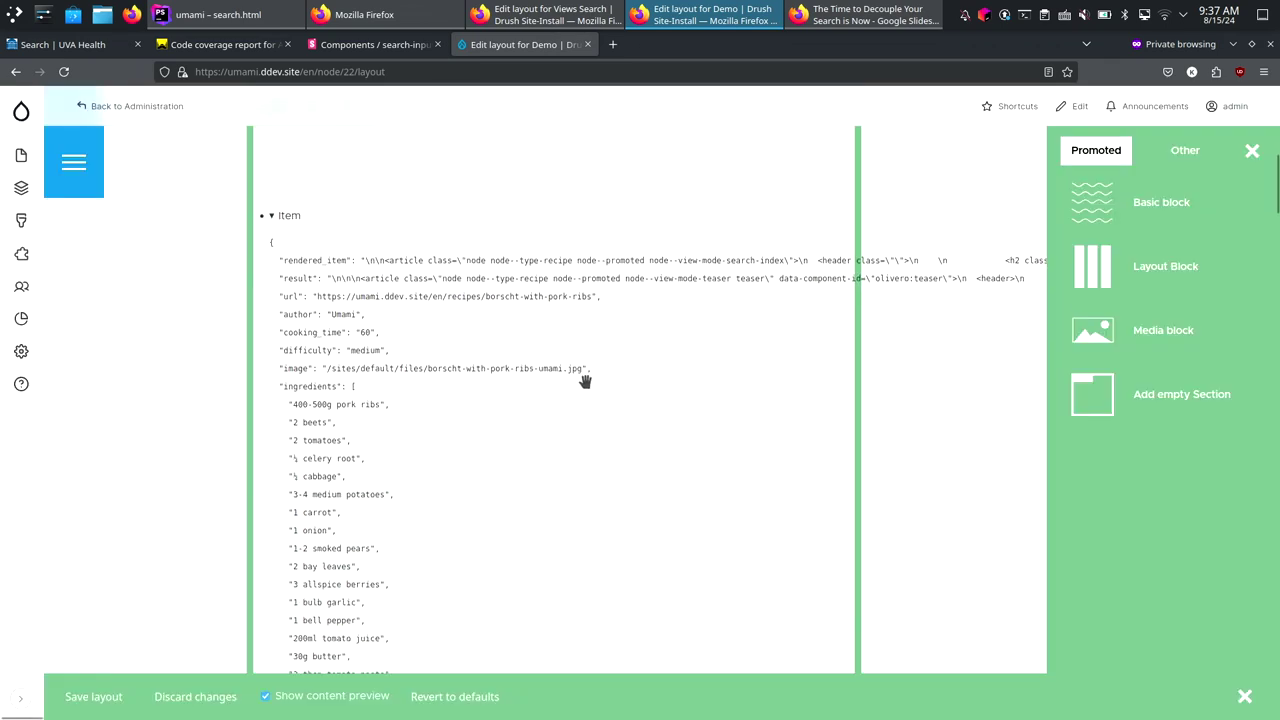
pyautogui.click(265, 696)
pyautogui.scroll(3, 480, 440)
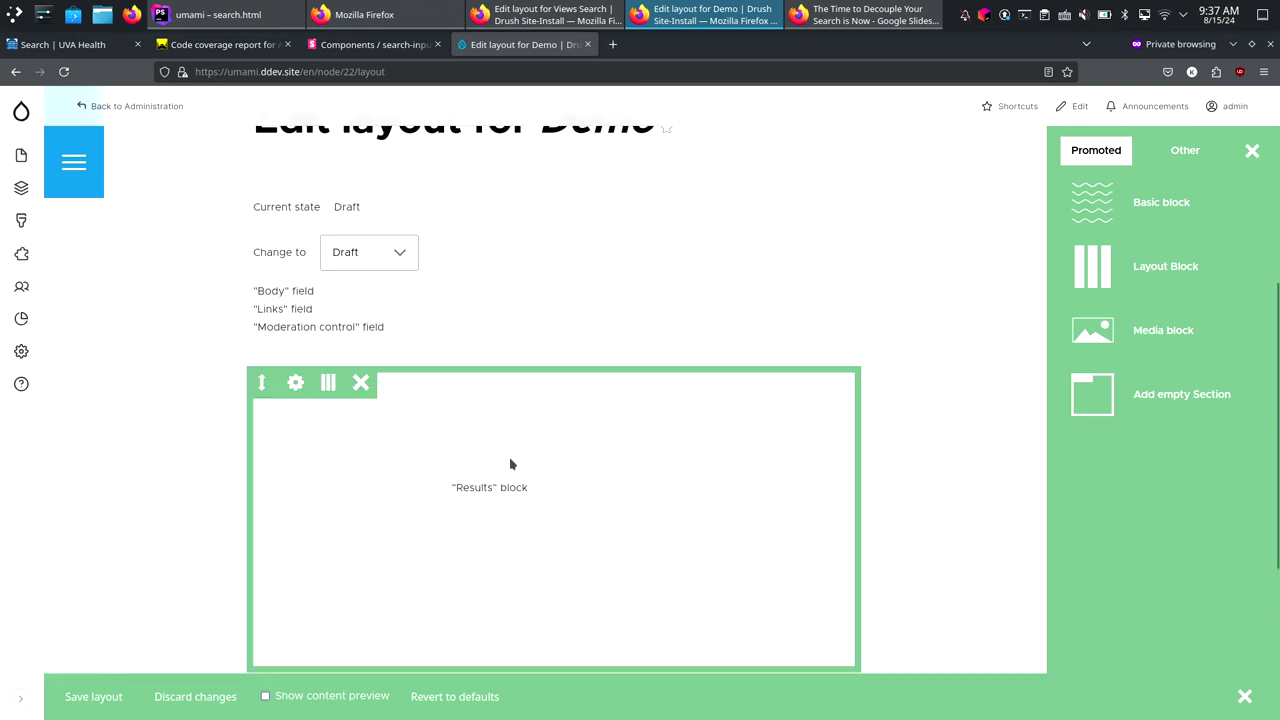
# Update the Results block's configuration without changing its values, try saving the Demo page's layout again, and reload the layout editor.
pyautogui.moveTo(706, 483)
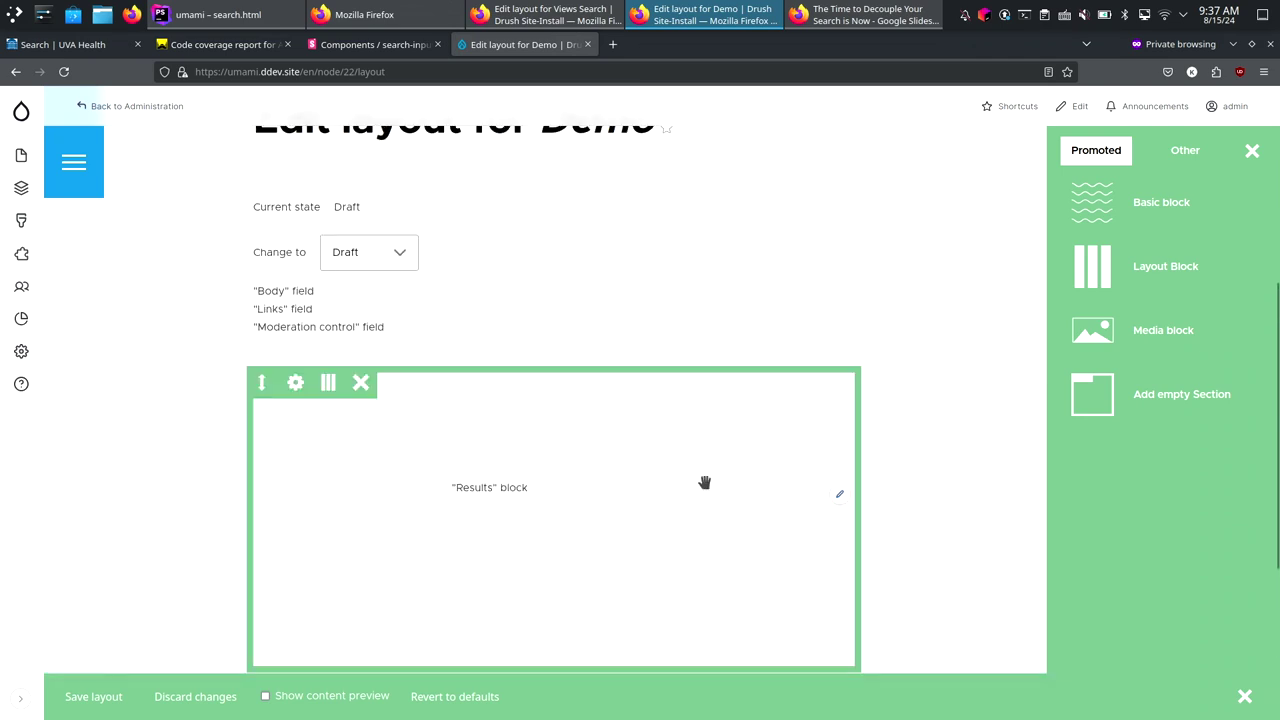
pyautogui.click(838, 496)
pyautogui.click(812, 522)
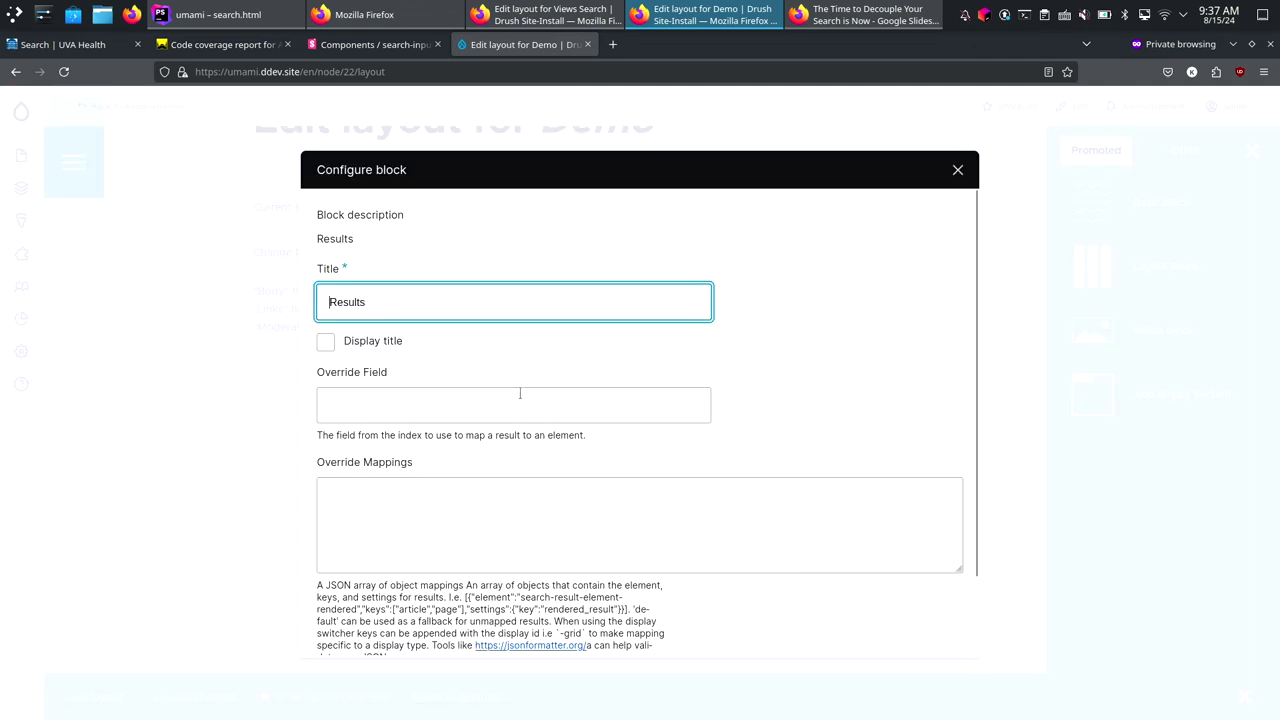
pyautogui.scroll(-2, 475, 389)
pyautogui.click(351, 617)
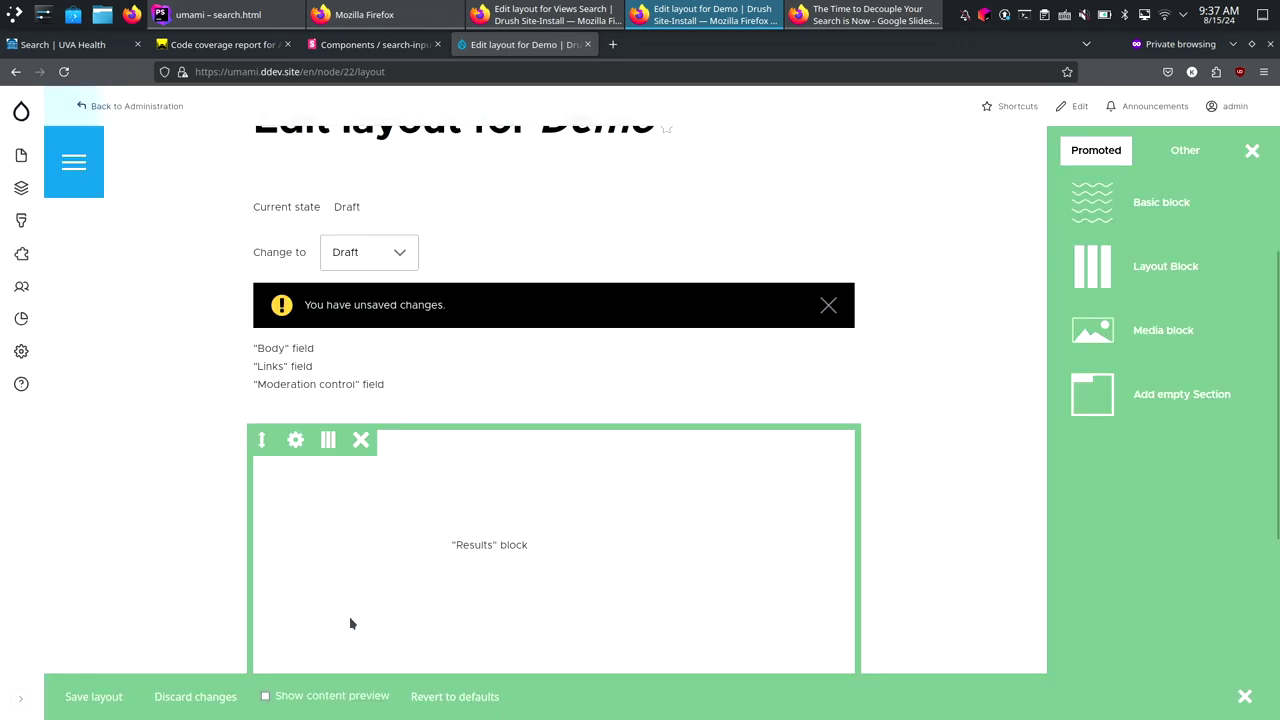
pyautogui.click(113, 704)
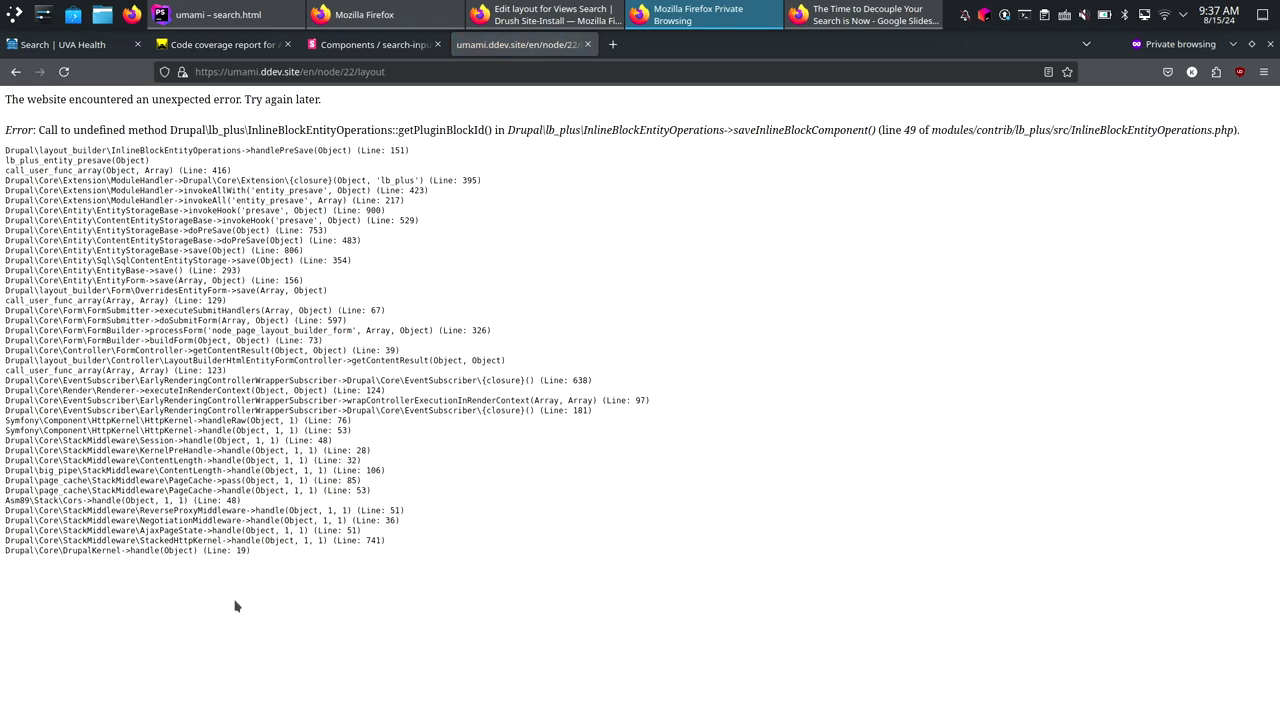
pyautogui.press('F5')
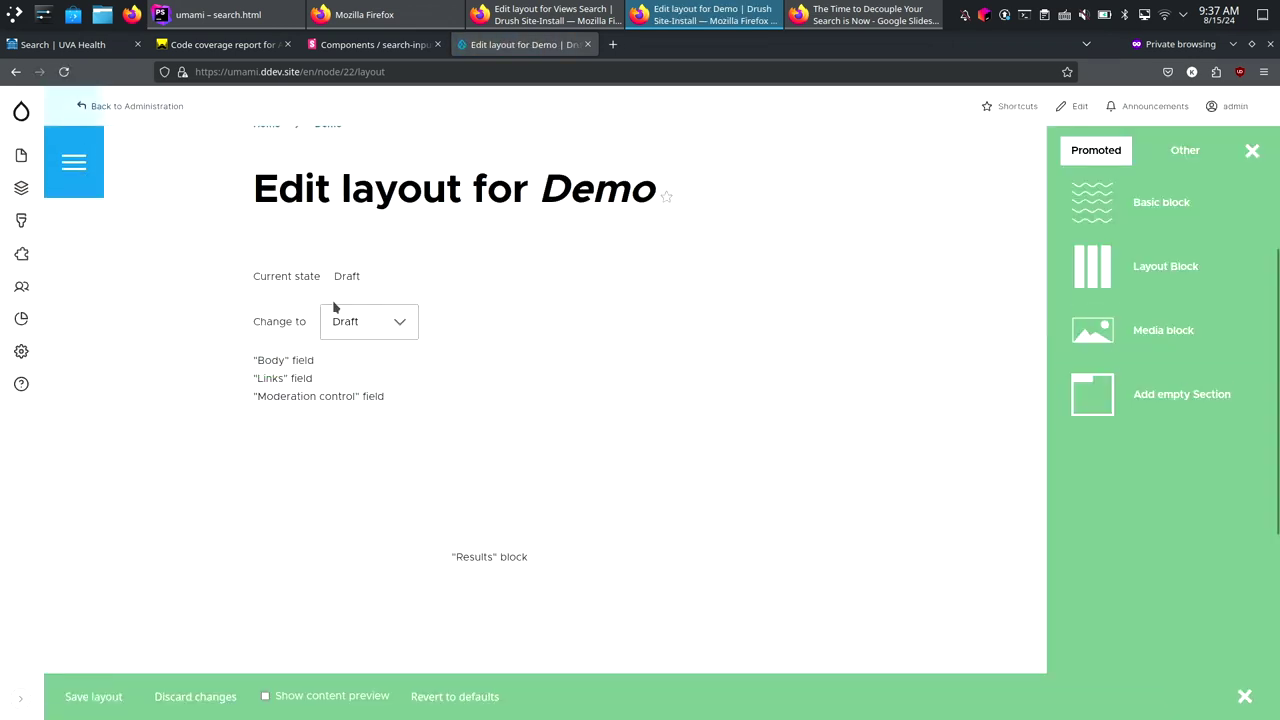
# Remove the section holding the Body, Links and Moderation control fields, and try to save the Demo layout again.
pyautogui.moveTo(322, 365)
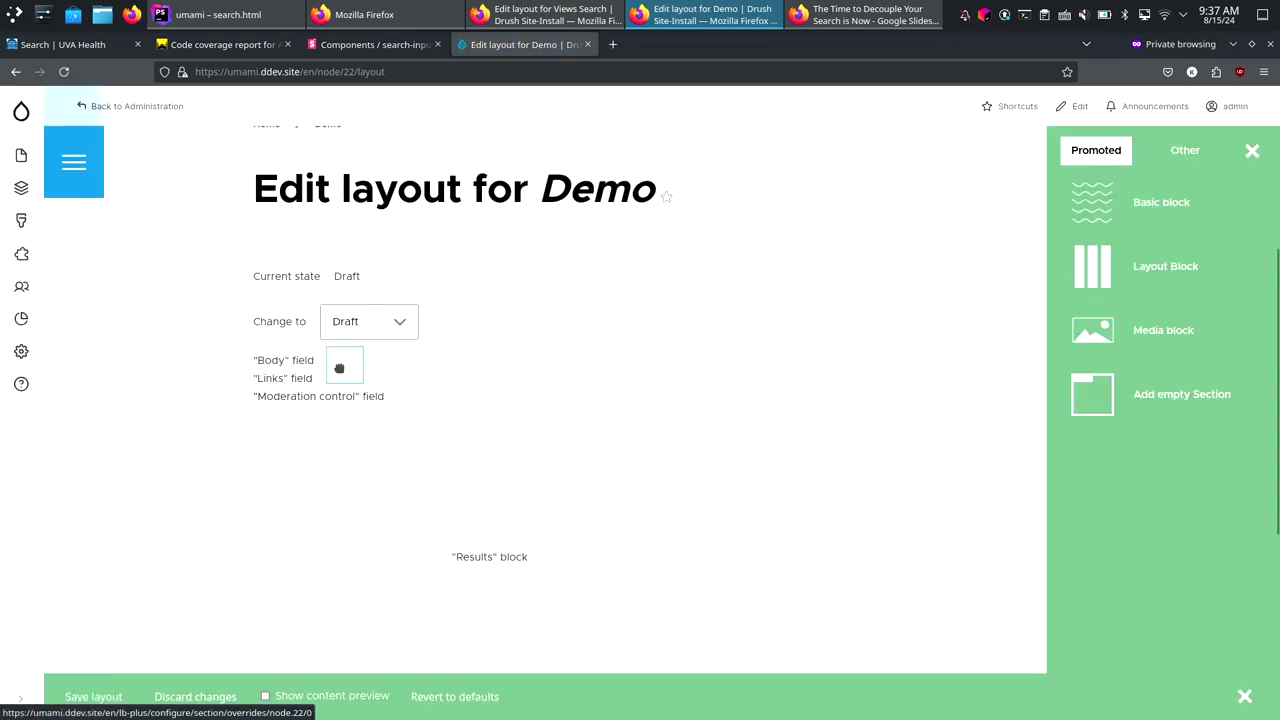
pyautogui.click(360, 363)
pyautogui.click(521, 436)
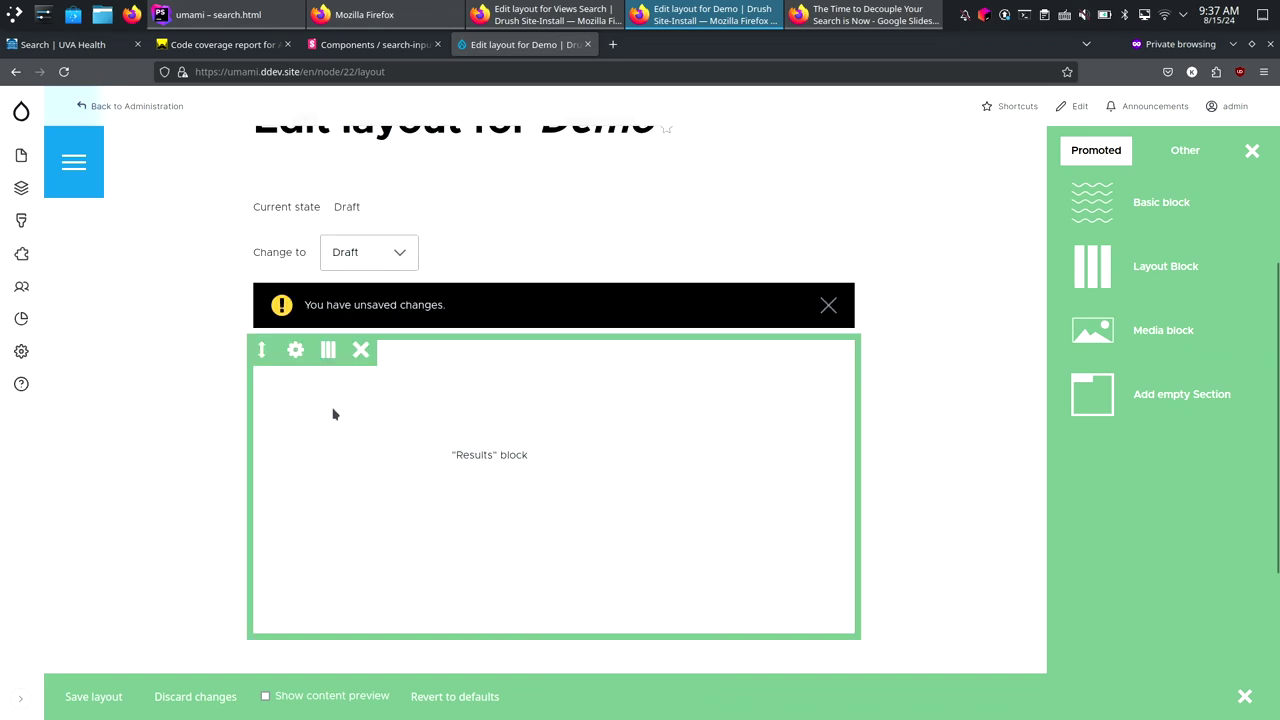
pyautogui.click(97, 696)
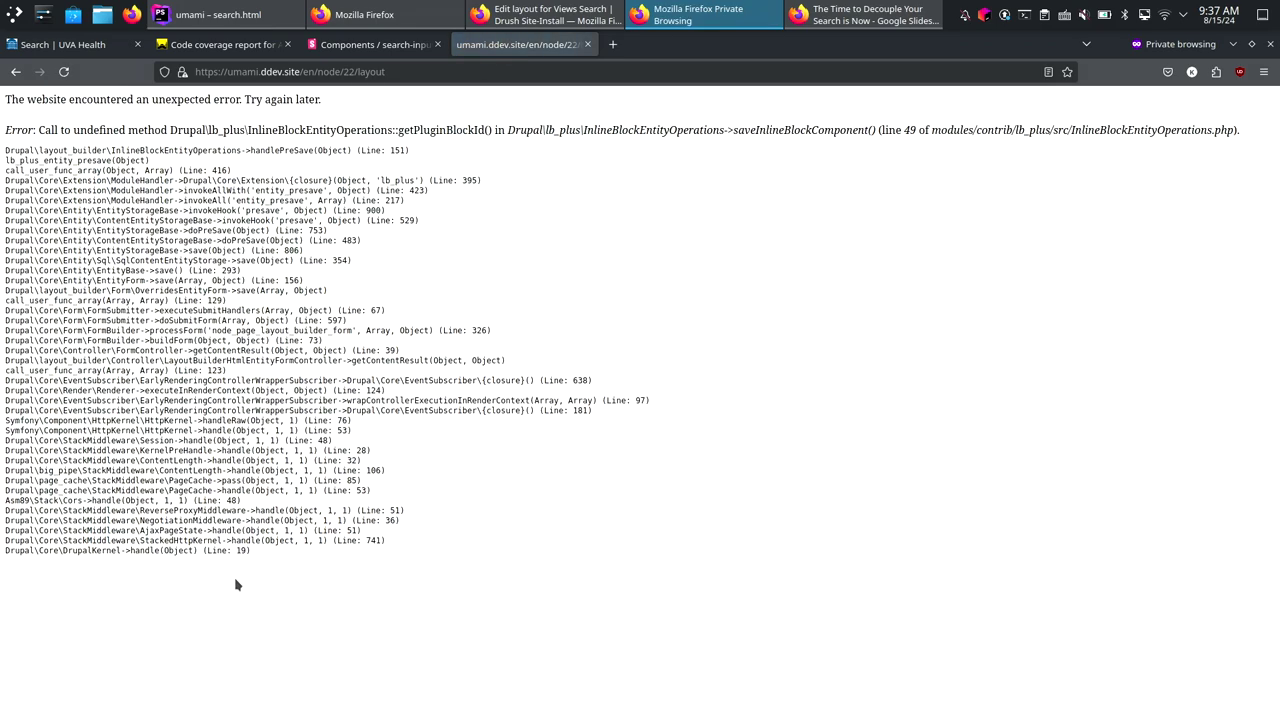
pyautogui.press('F5')
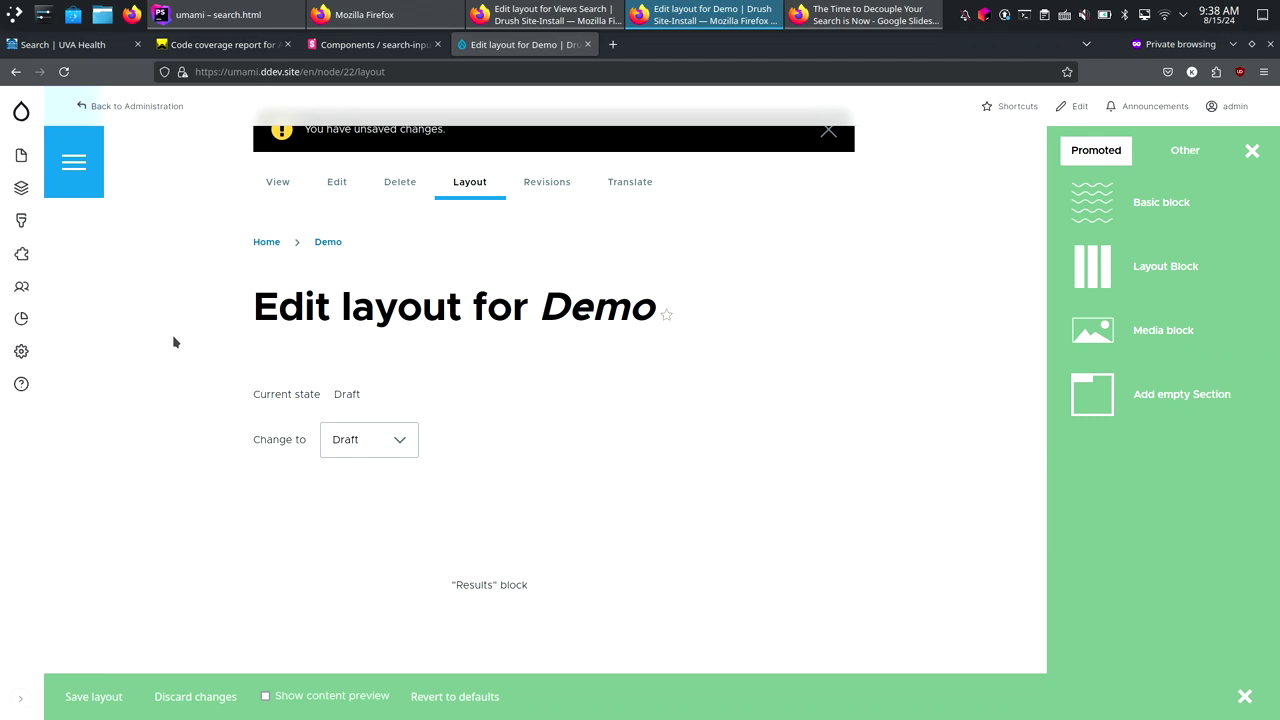
# Go to the Search API endpoints and check the status page of the Content index they use.
pyautogui.moveTo(22, 368)
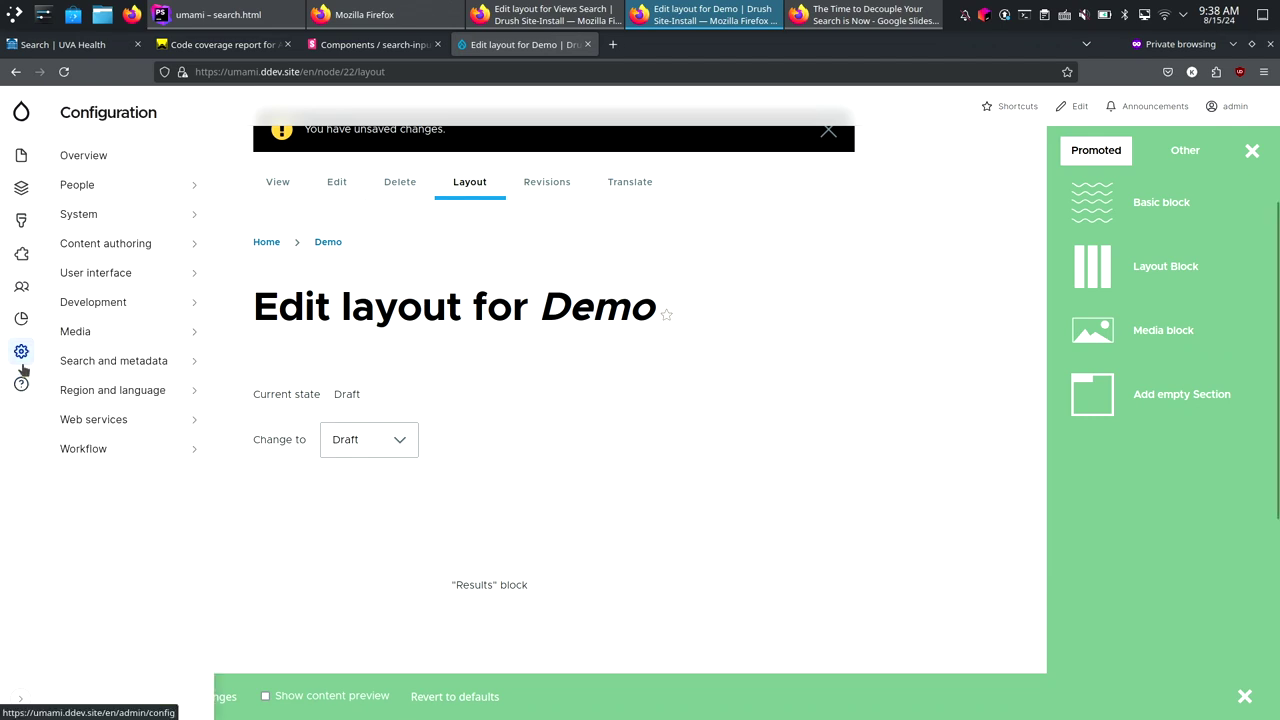
pyautogui.moveTo(66, 368)
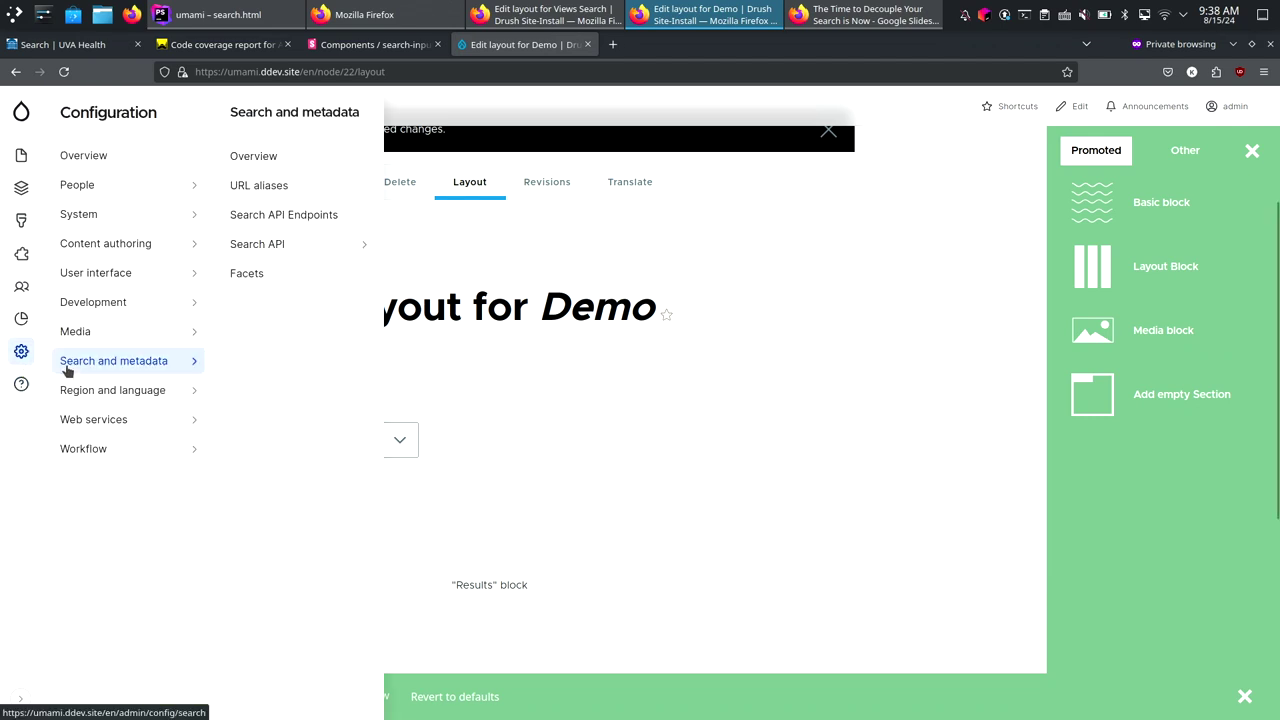
pyautogui.click(284, 218)
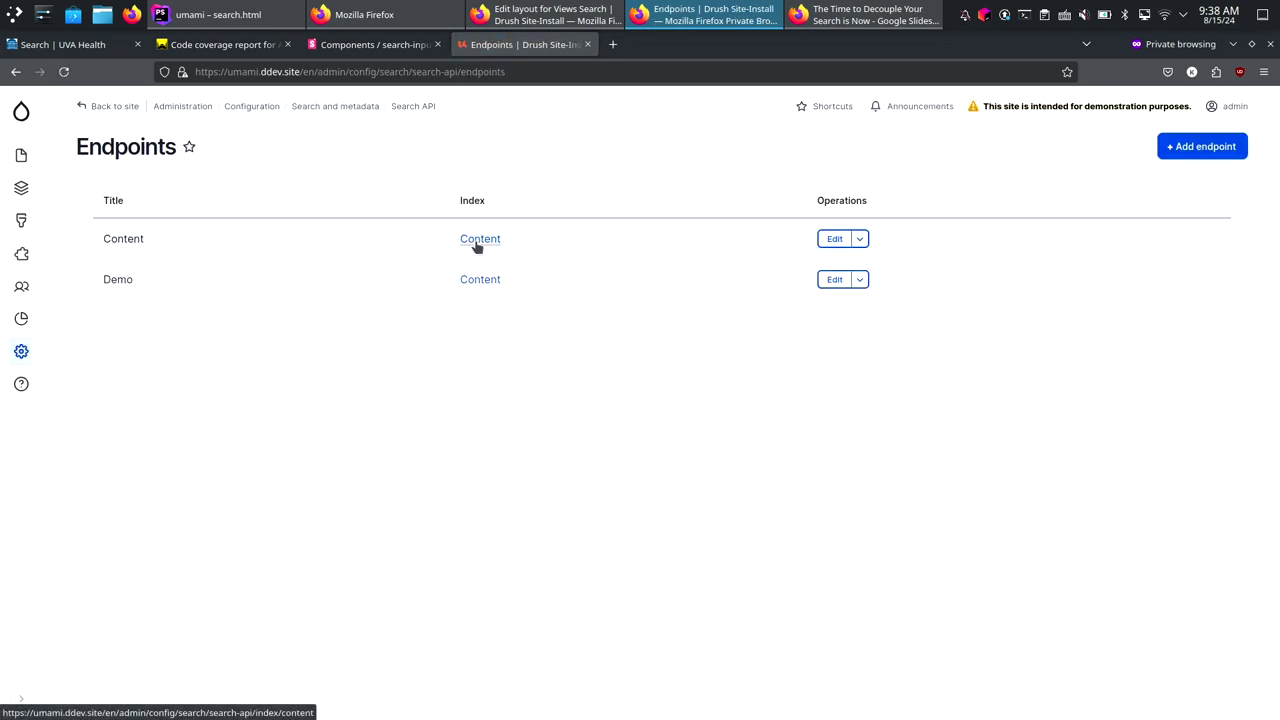
pyautogui.click(476, 242)
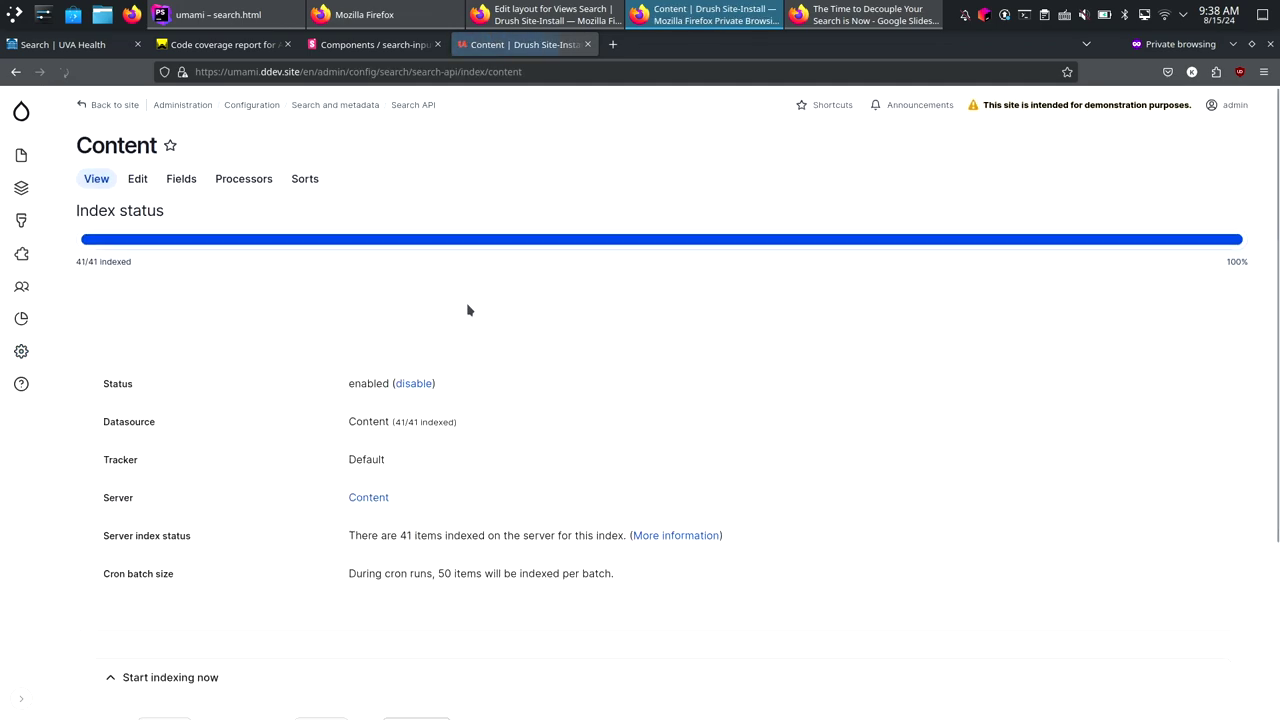
pyautogui.scroll(-3, 467, 310)
pyautogui.scroll(3, 467, 310)
pyautogui.hotkey('alt', 'Left')
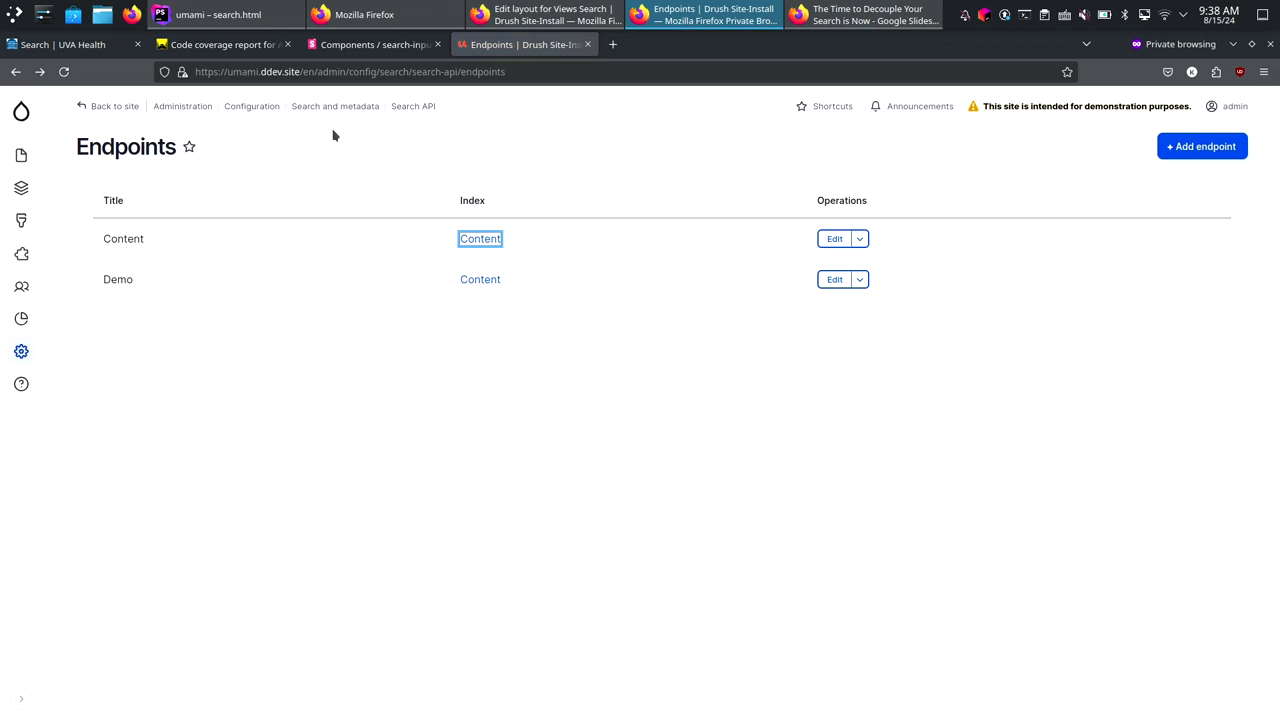
pyautogui.click(414, 108)
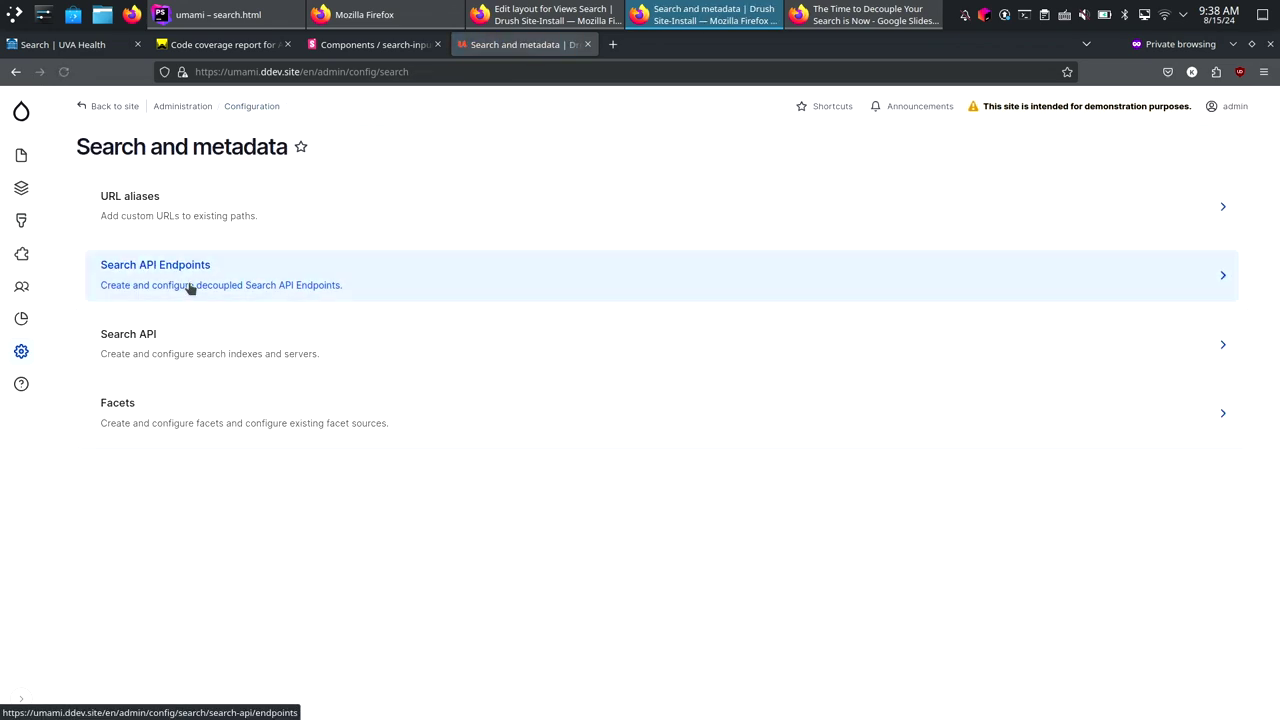
pyautogui.click(481, 238)
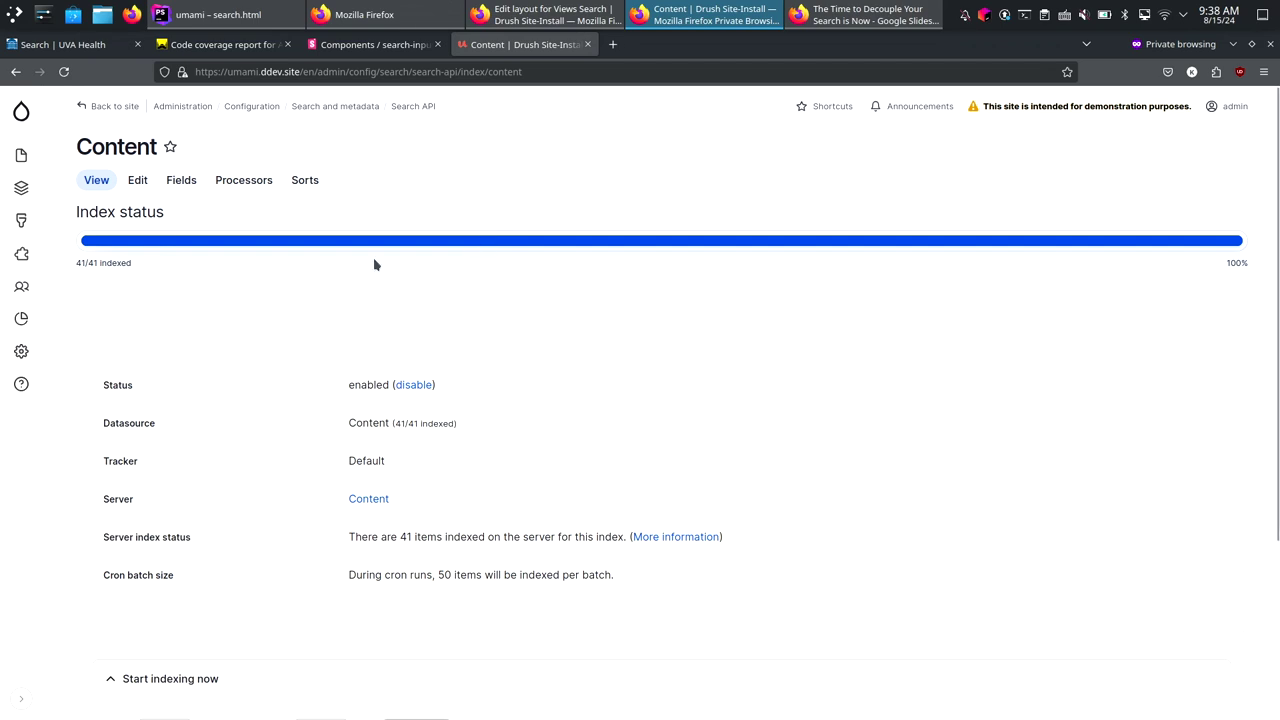
pyautogui.scroll(-3, 236, 210)
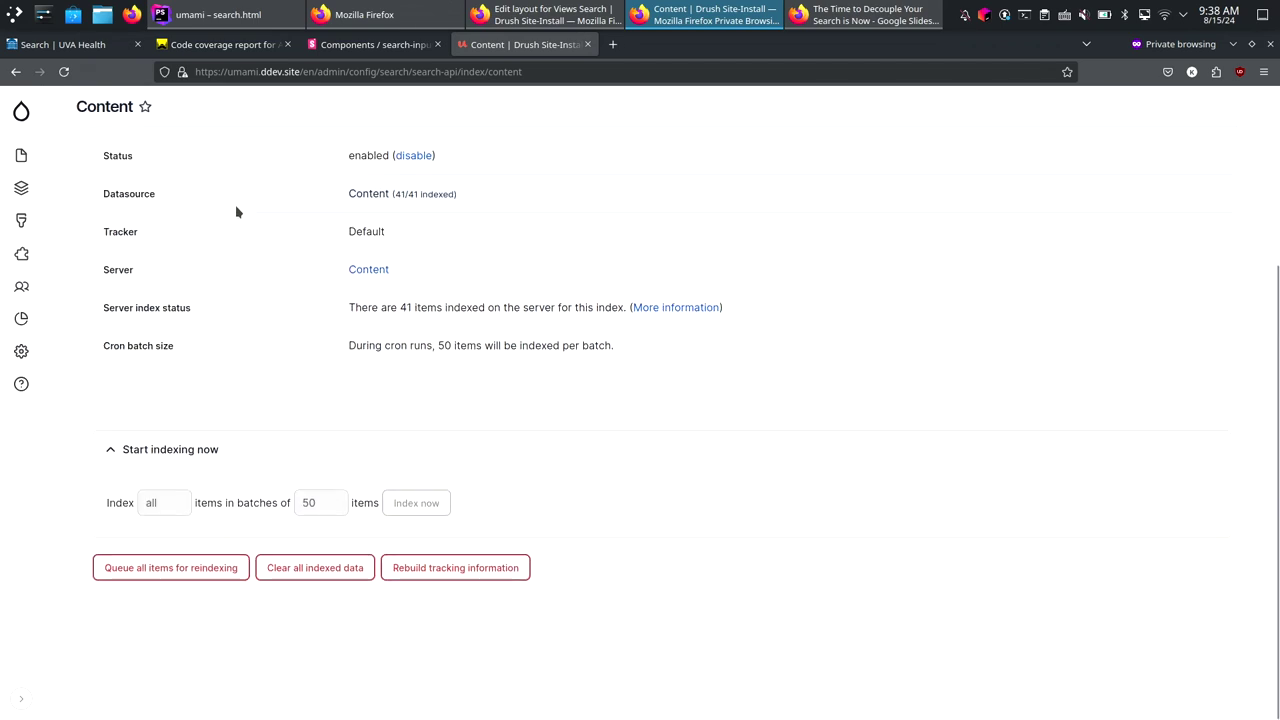
pyautogui.hotkey('alt', 'Left')
pyautogui.hotkey('alt', 'Left')
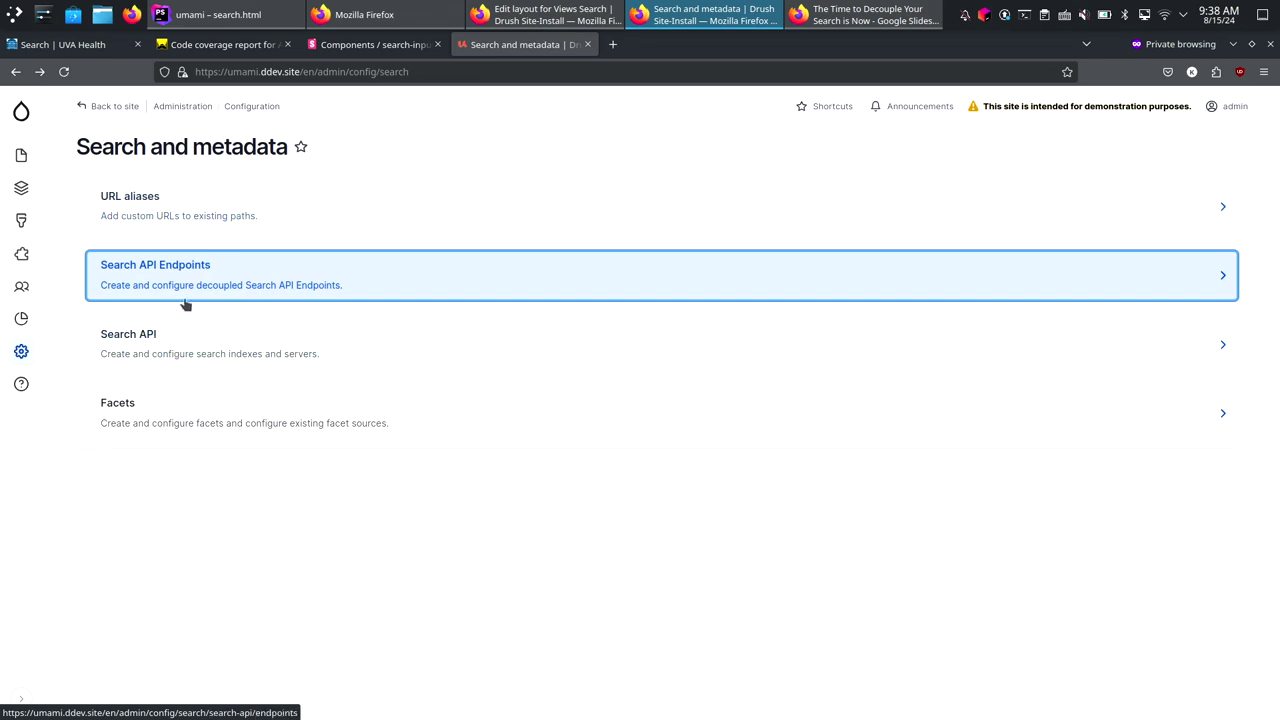
# Open the Content endpoint for editing and examine its displays and result mappings, especially the default mapping's element.
pyautogui.click(185, 300)
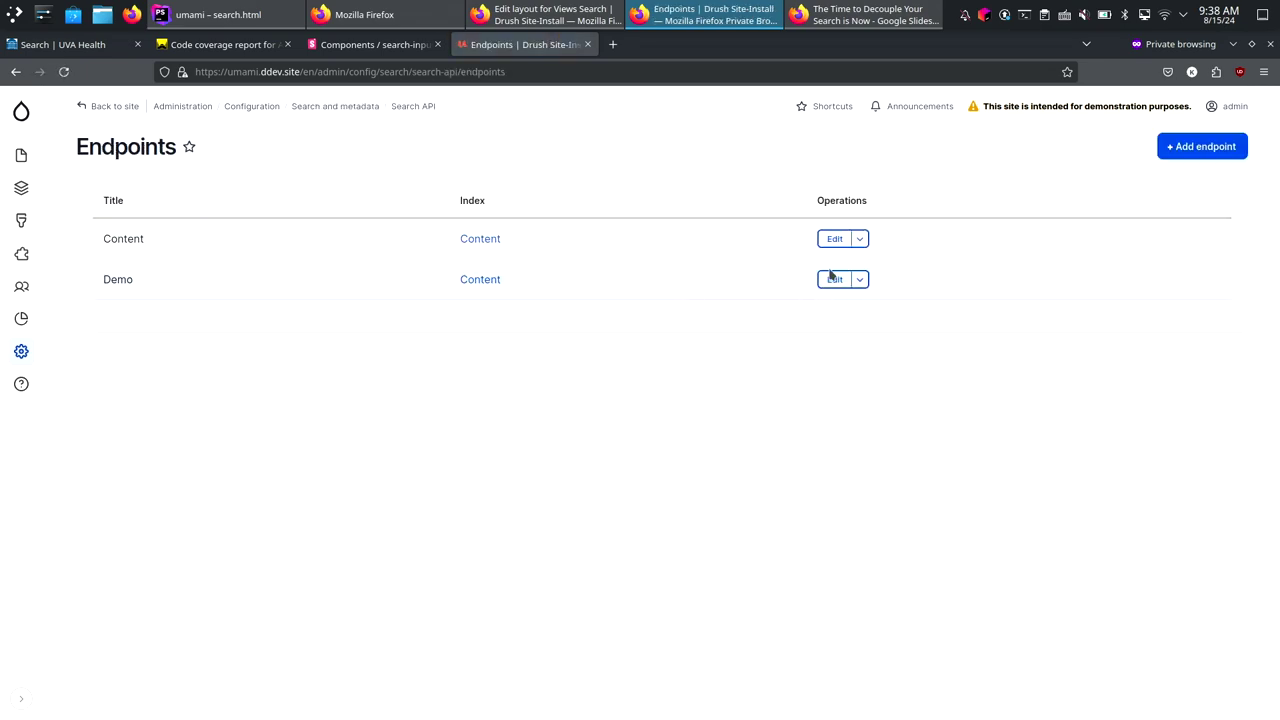
pyautogui.click(835, 238)
pyautogui.scroll(-15, 690, 332)
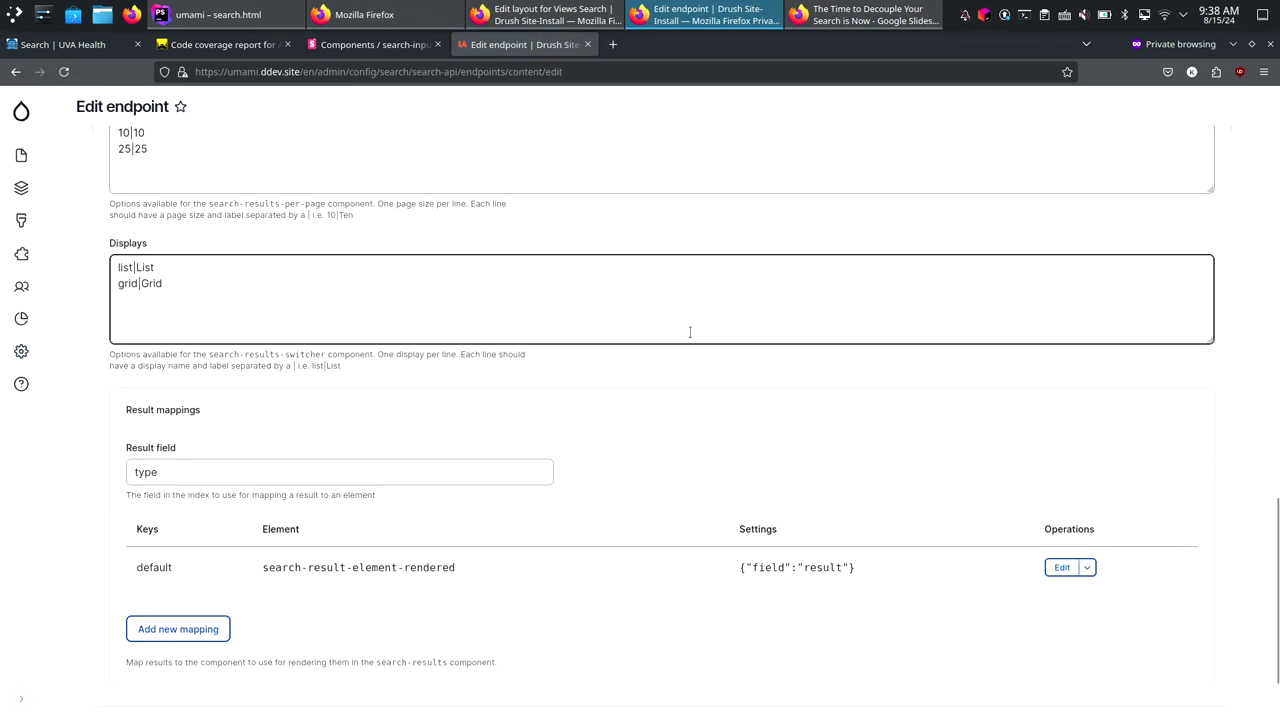
pyautogui.scroll(-2, 690, 332)
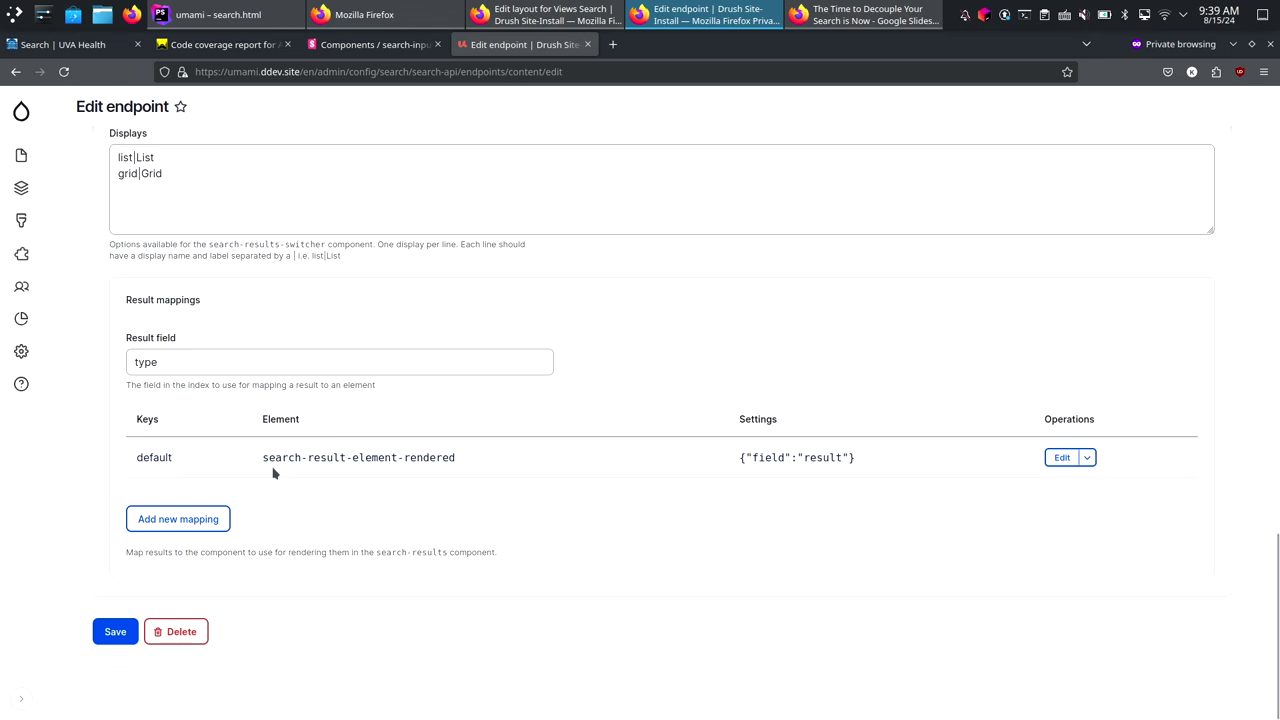
pyautogui.moveTo(263, 457); pyautogui.dragTo(447, 476)
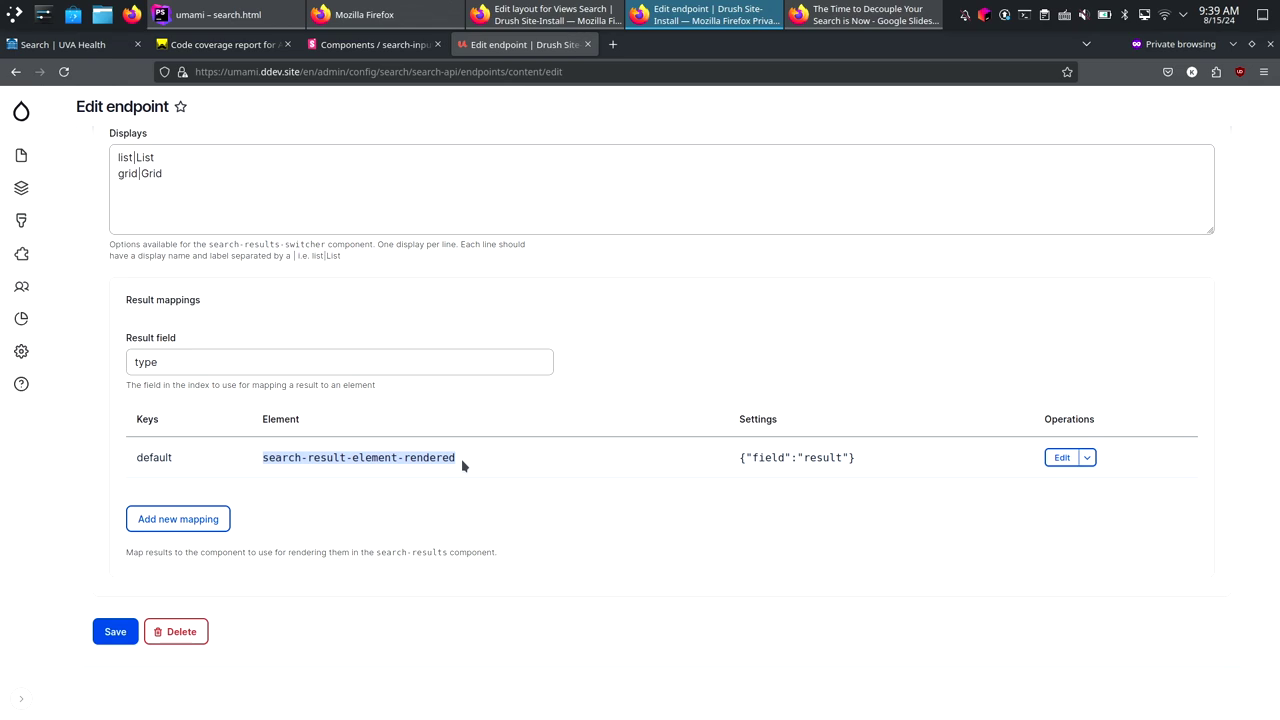
pyautogui.scroll(2, 390, 452)
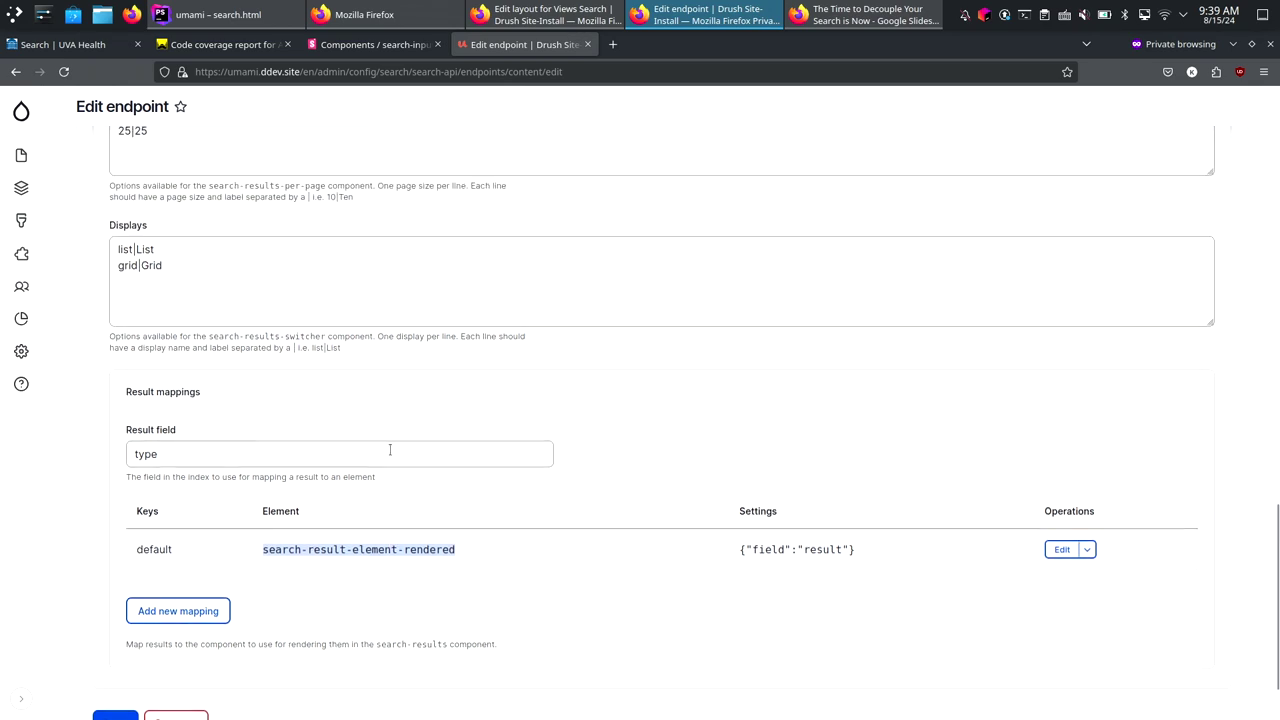
# Open the field management of the Content search index and review its indexed fields and data types.
pyautogui.moveTo(21, 351)
pyautogui.moveTo(133, 360)
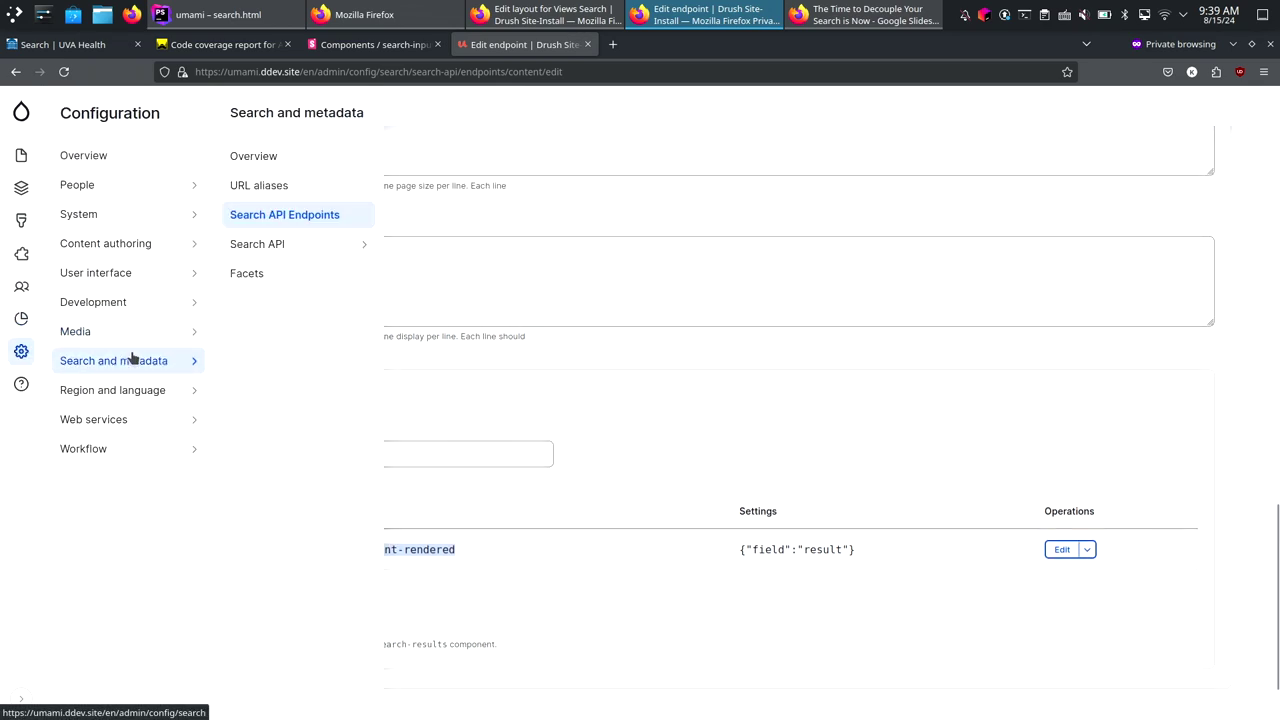
pyautogui.click(296, 250)
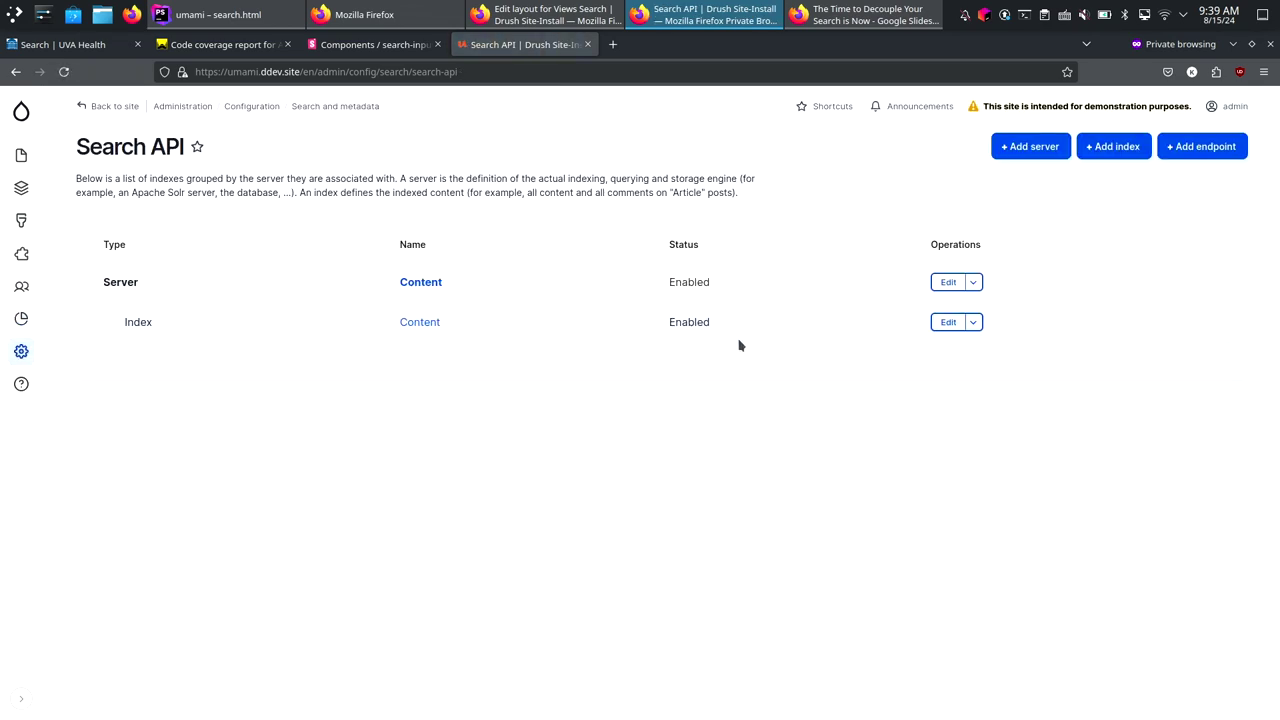
pyautogui.click(416, 325)
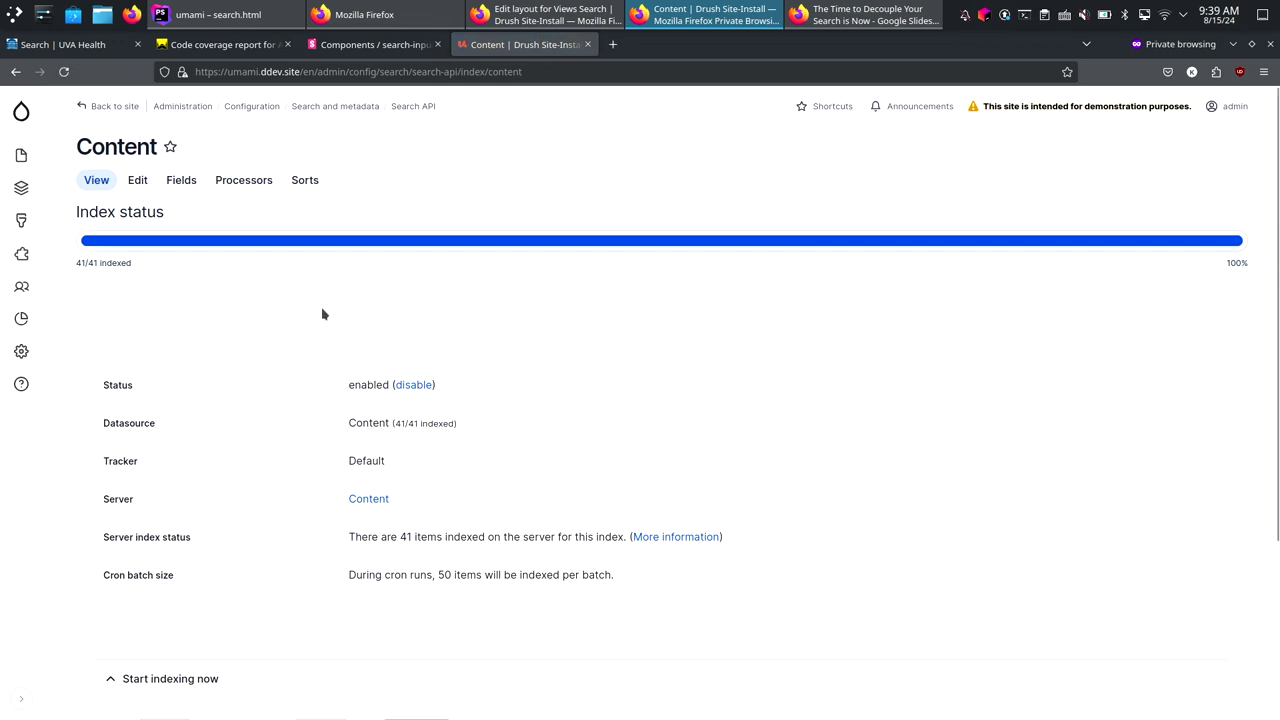
pyautogui.click(182, 184)
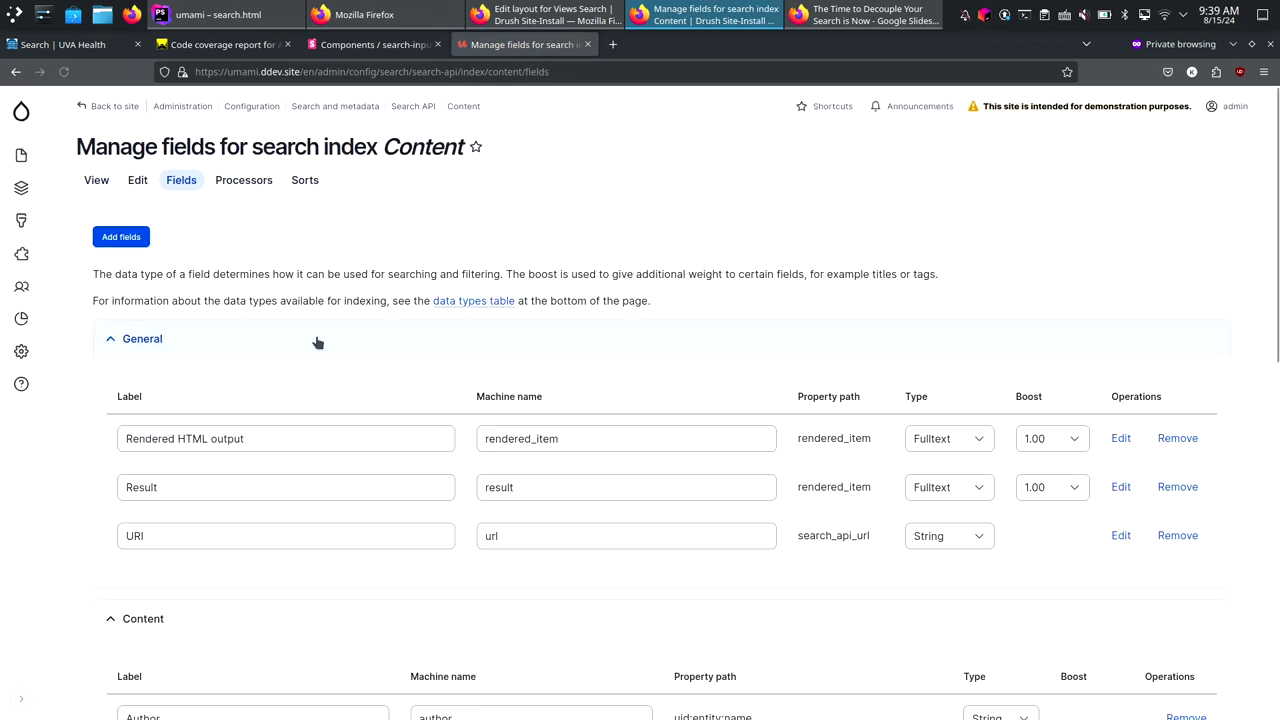
pyautogui.scroll(-10, 317, 343)
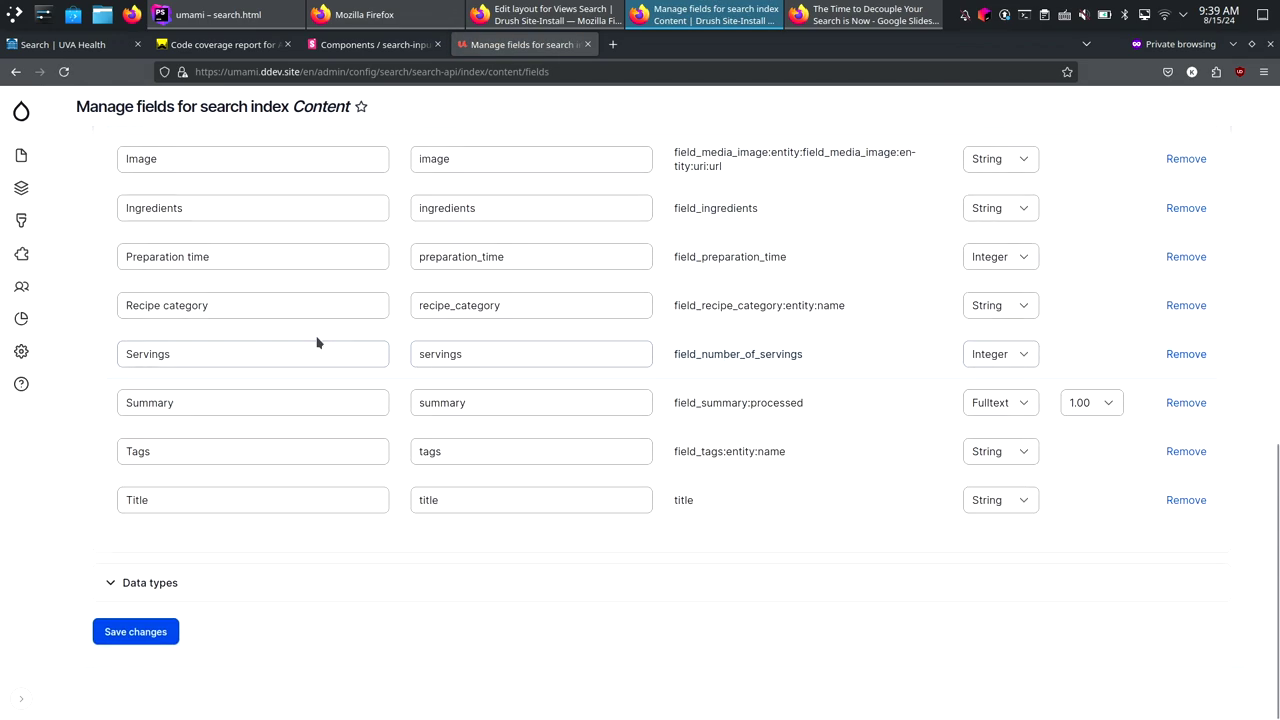
pyautogui.scroll(5, 316, 340)
pyautogui.scroll(-6, 317, 340)
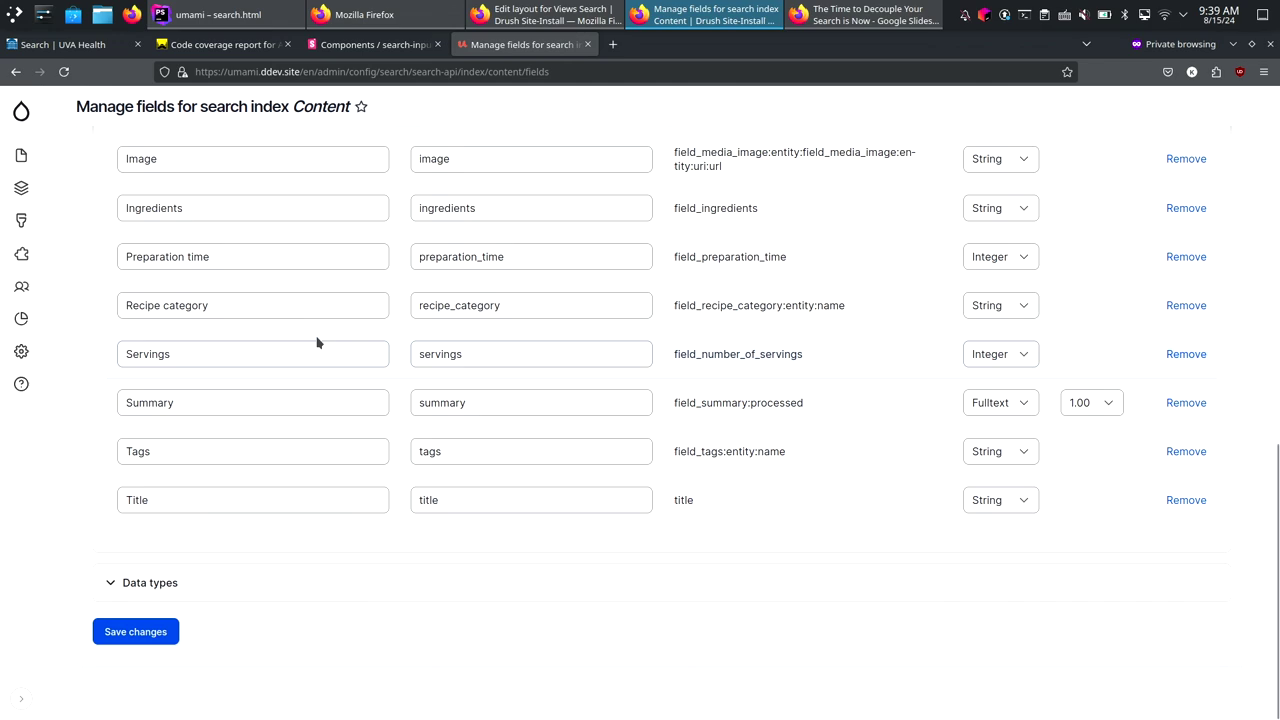
pyautogui.click(134, 582)
# Check the Result field's user roles and view modes per content type, and close its settings without changes.
pyautogui.scroll(15, 137, 586)
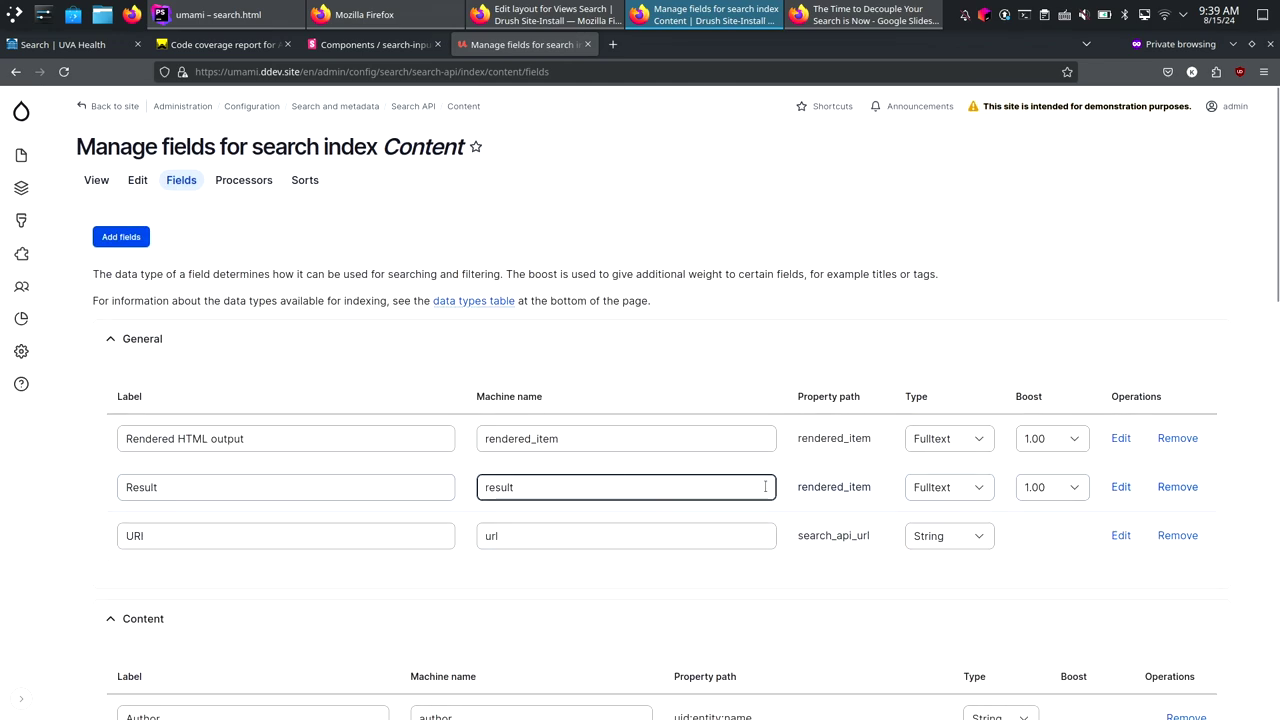
pyautogui.click(1122, 489)
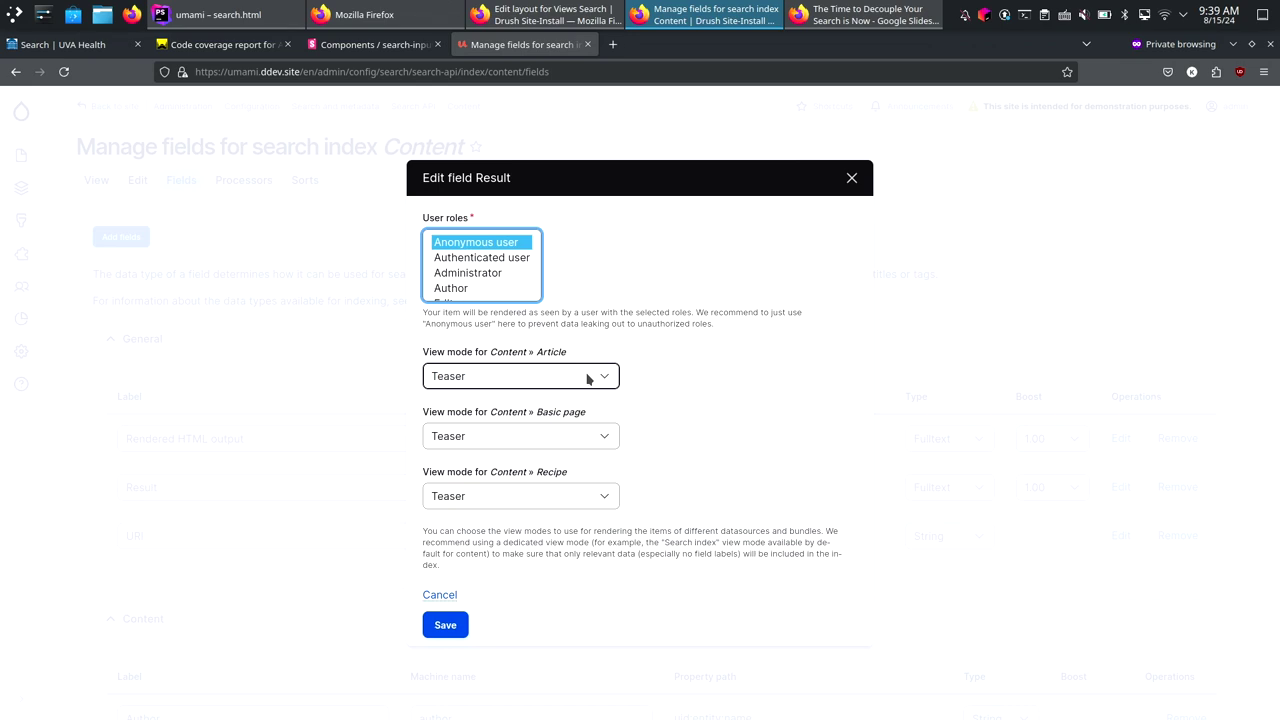
pyautogui.click(851, 180)
# Open the published Search page from the site's content list.
pyautogui.click(21, 155)
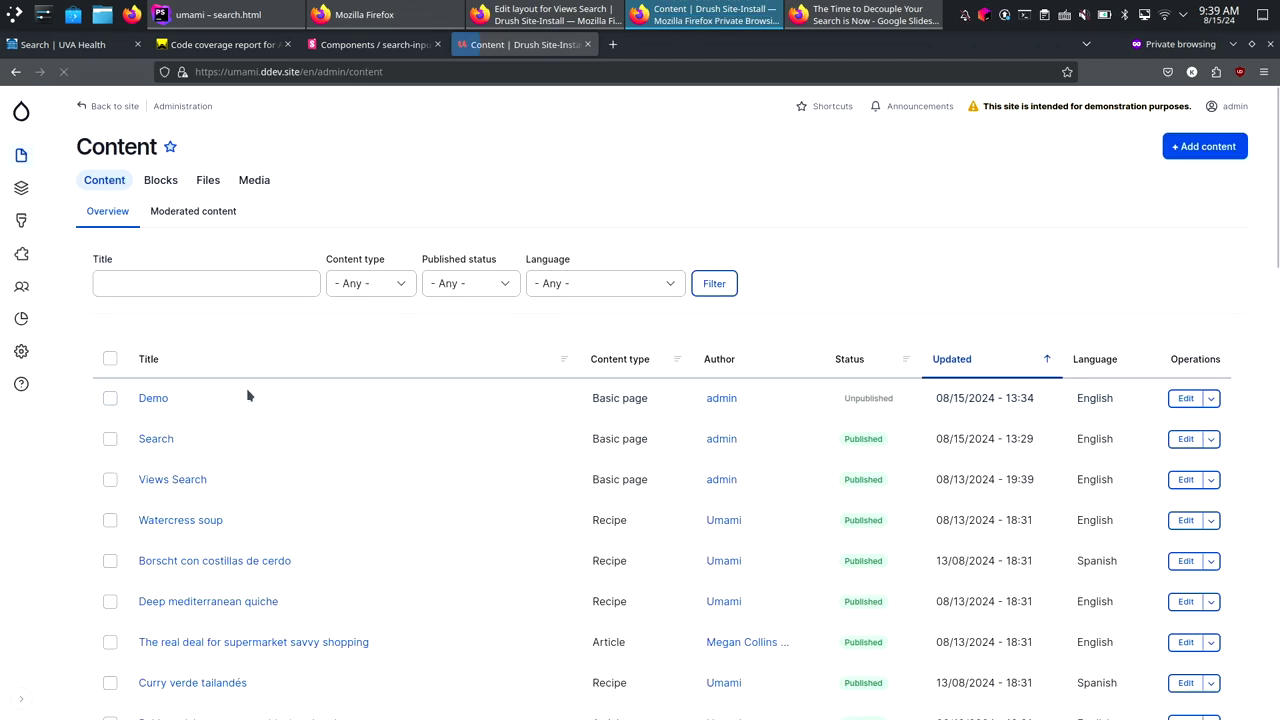
pyautogui.click(157, 440)
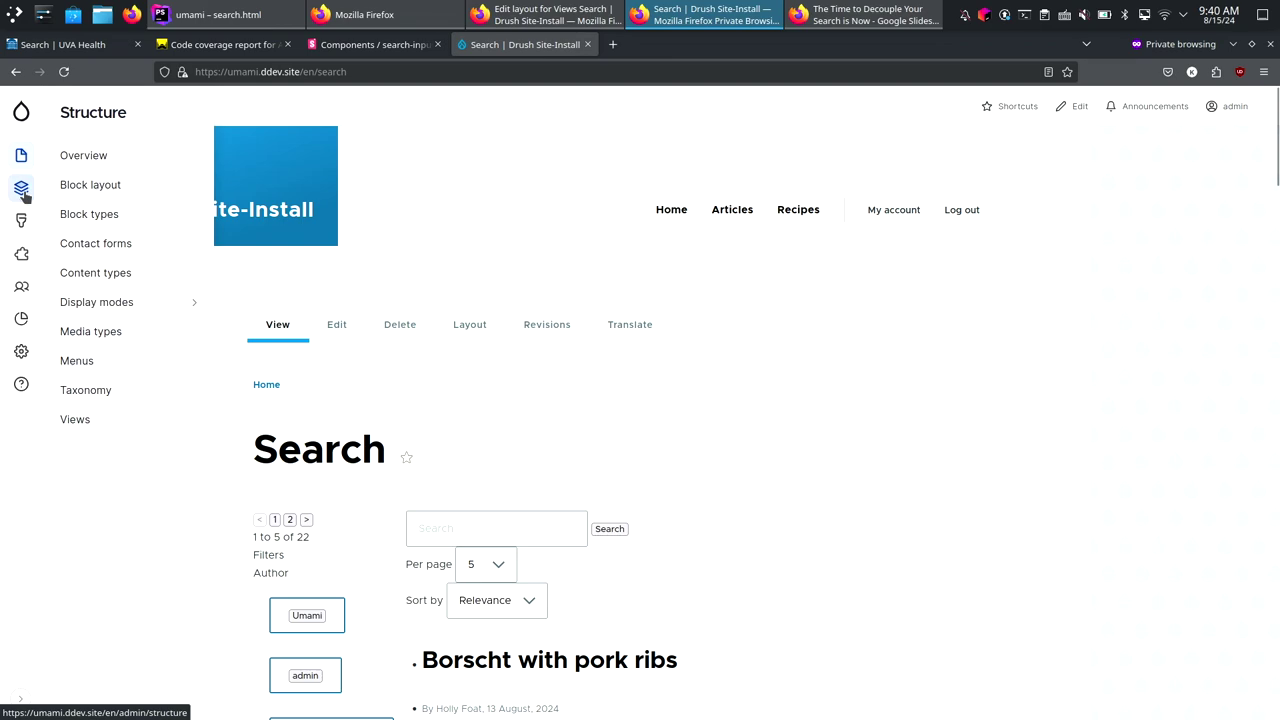
# Set Umami 10.3.2 as the site's default theme on the Appearance page.
pyautogui.click(16, 229)
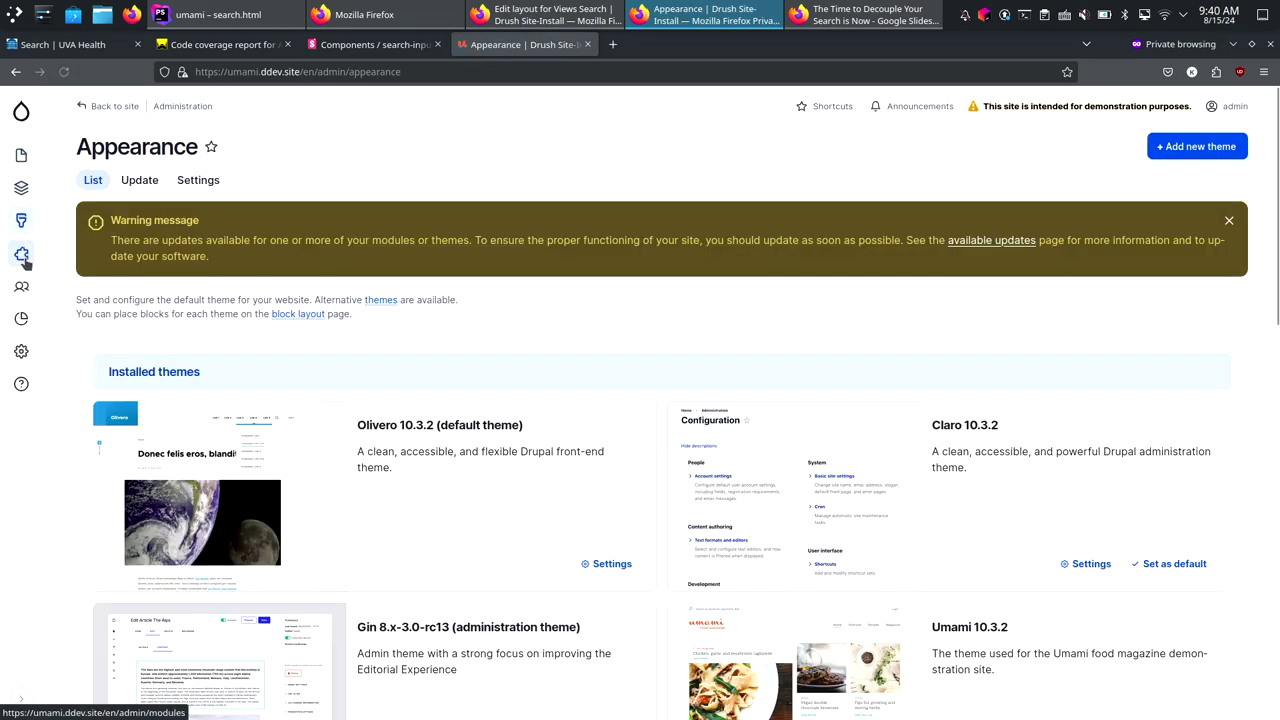
pyautogui.scroll(-10, 215, 330)
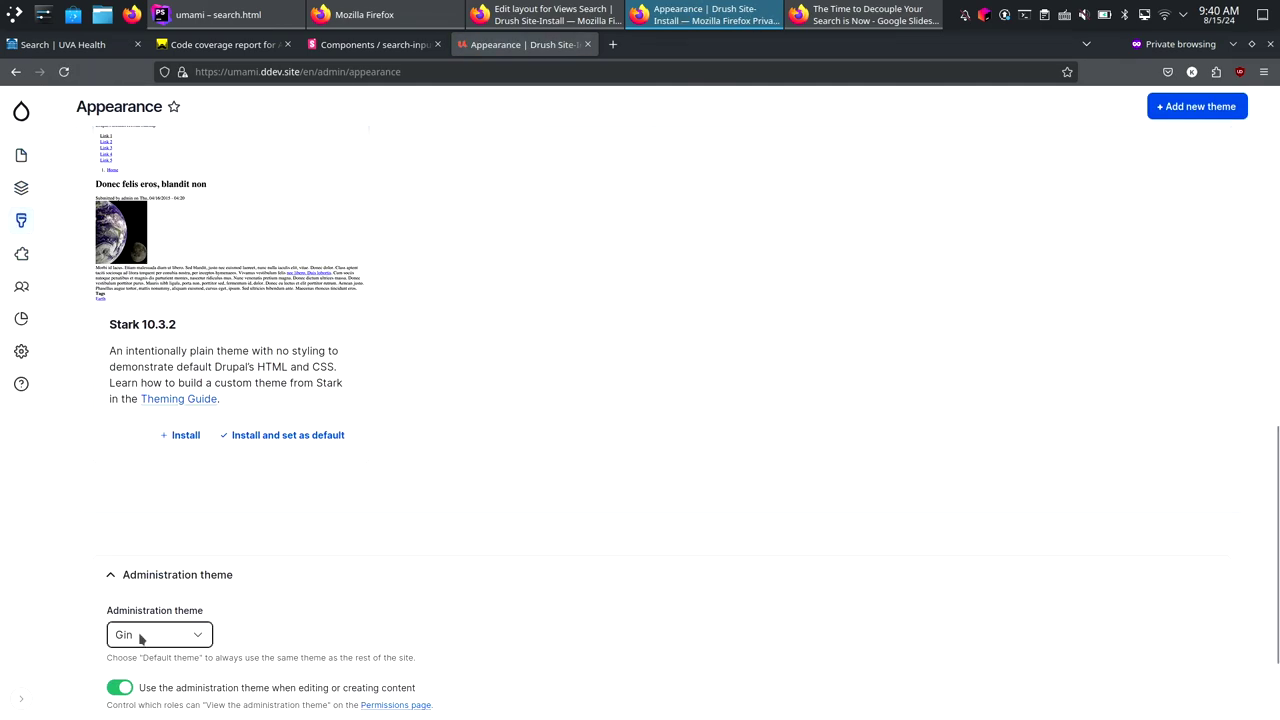
pyautogui.scroll(5, 224, 553)
pyautogui.scroll(2, 224, 553)
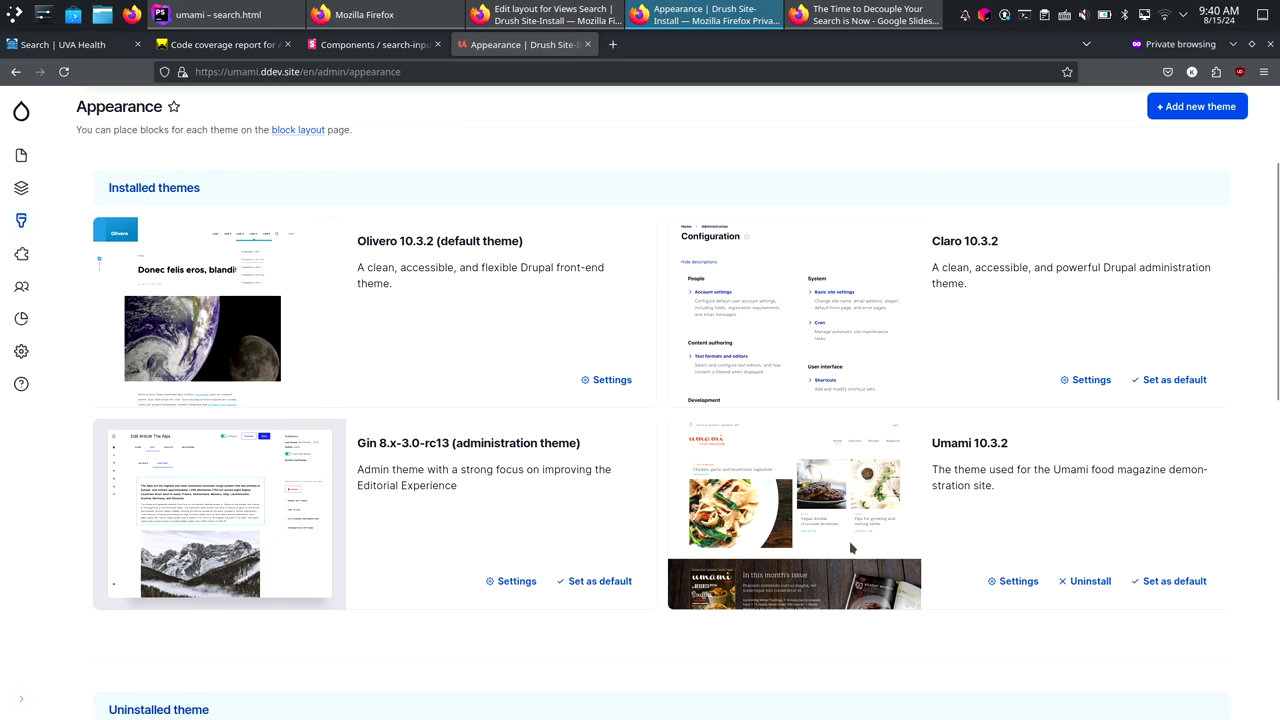
pyautogui.click(1160, 581)
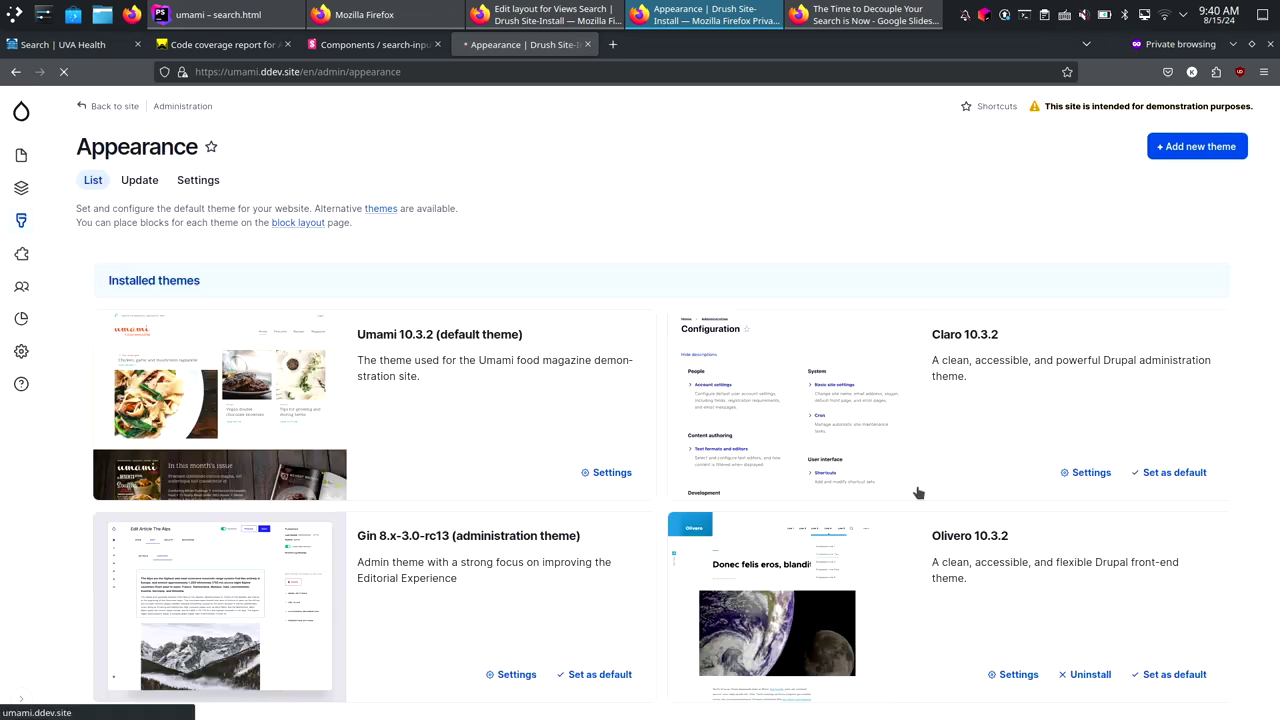
# Return to the Search page, reload it and examine the search blocks and results under the Umami theme.
pyautogui.hotkey('alt', 'Left')
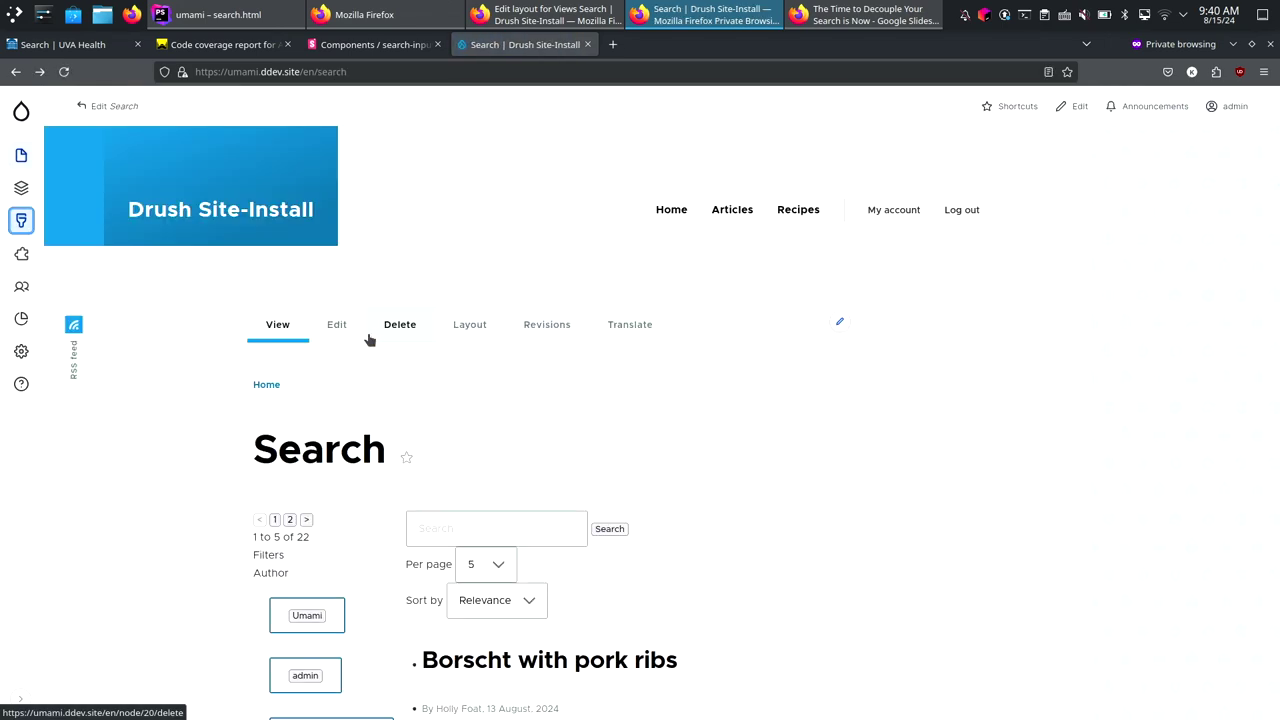
pyautogui.press('F5')
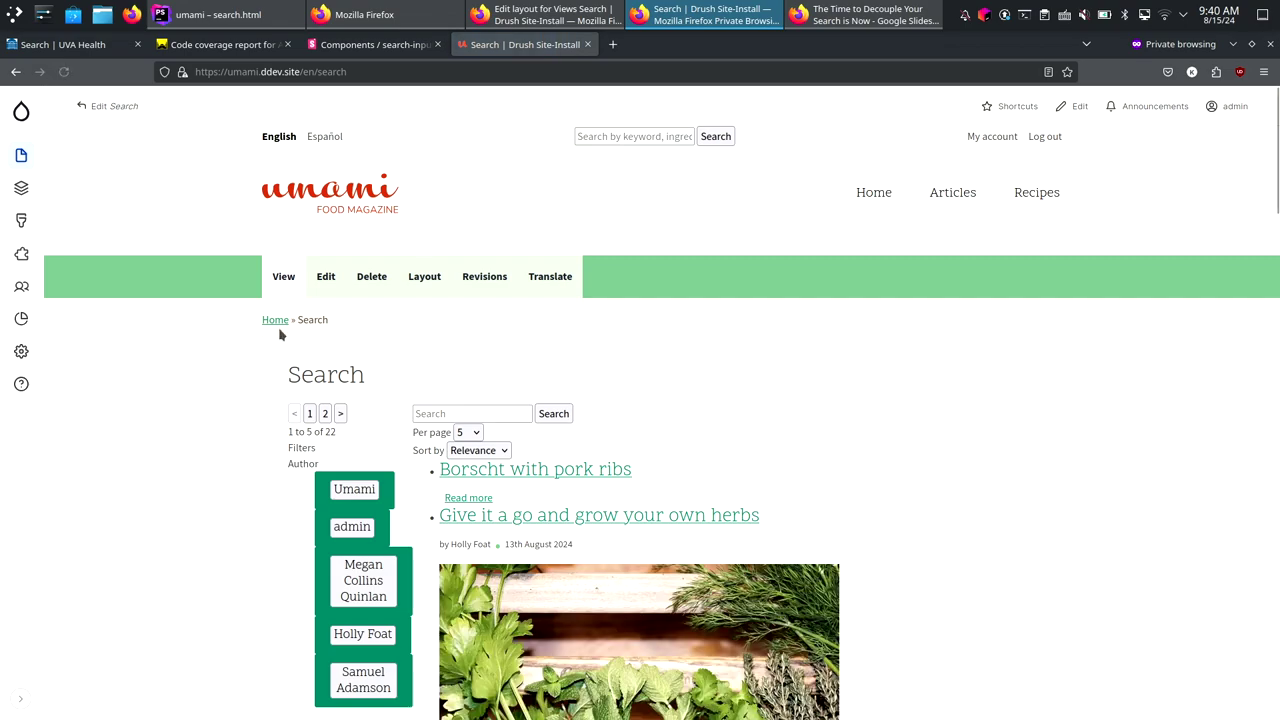
pyautogui.scroll(-3, 280, 335)
pyautogui.scroll(-10, 280, 335)
pyautogui.scroll(12, 280, 335)
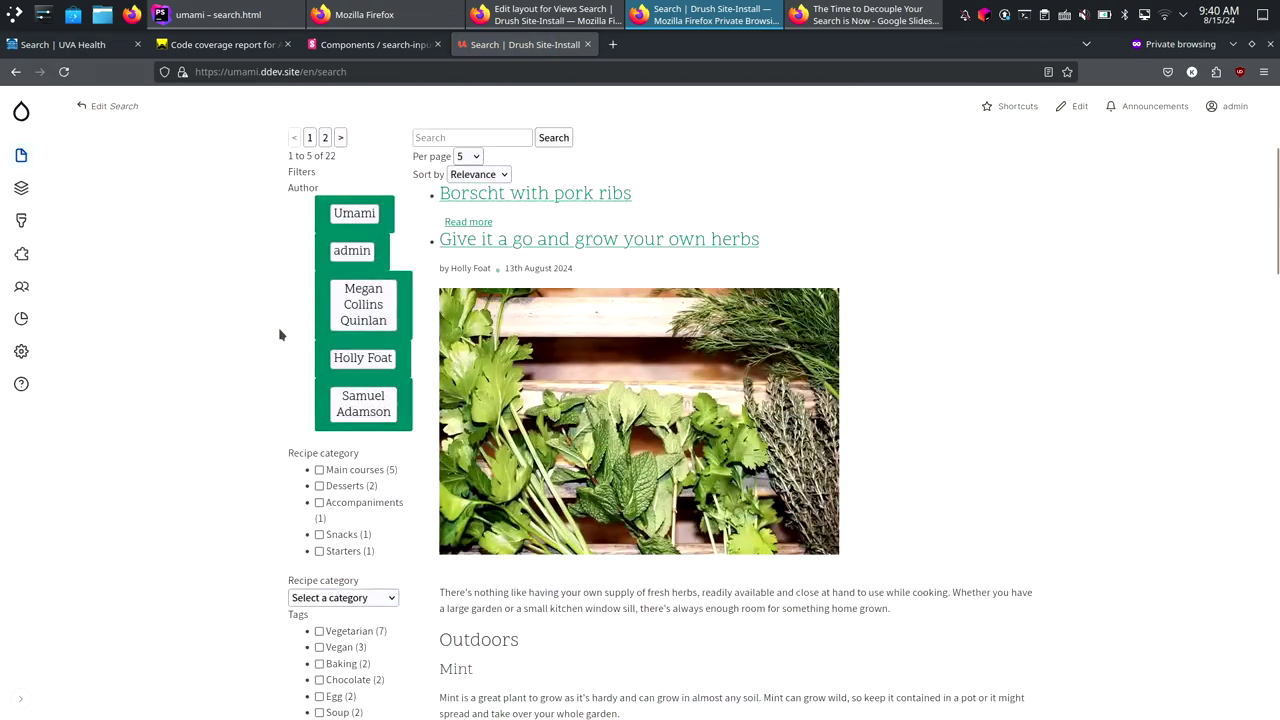
pyautogui.scroll(3, 280, 335)
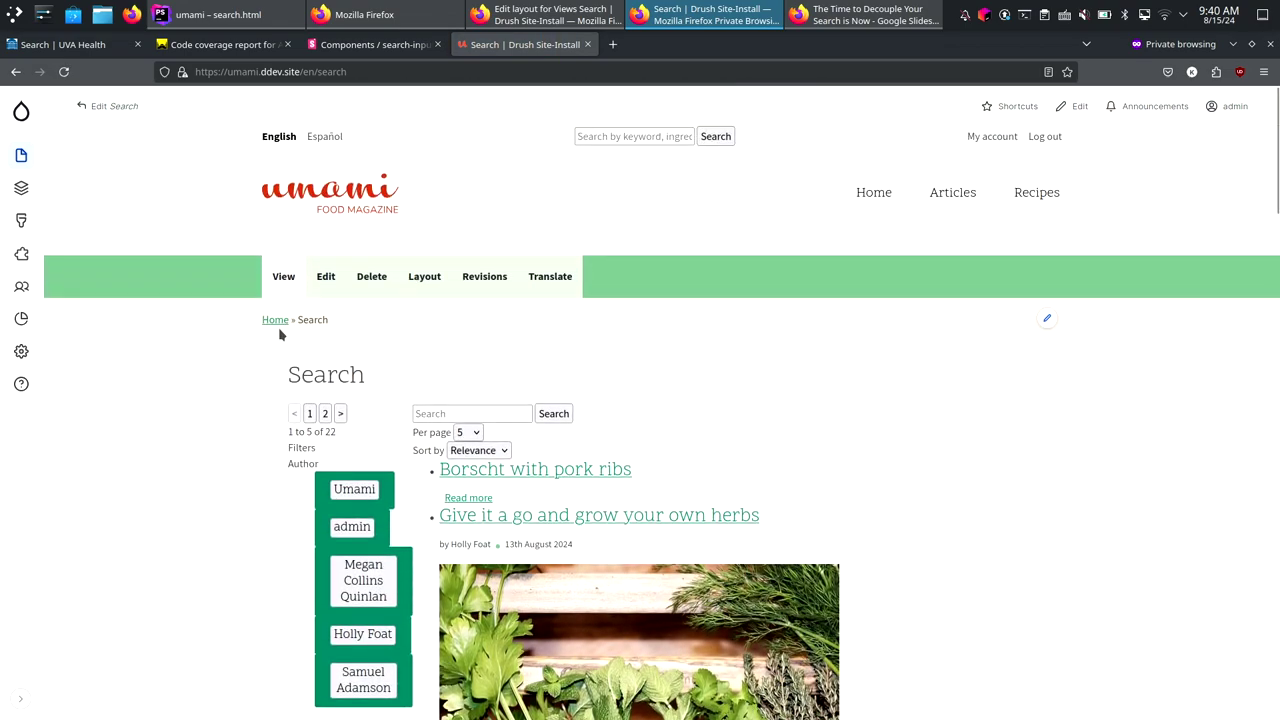
# Switch to PhpStorm and open styles.css from the css folder of the umami_search_web_components module.
pyautogui.click(215, 14)
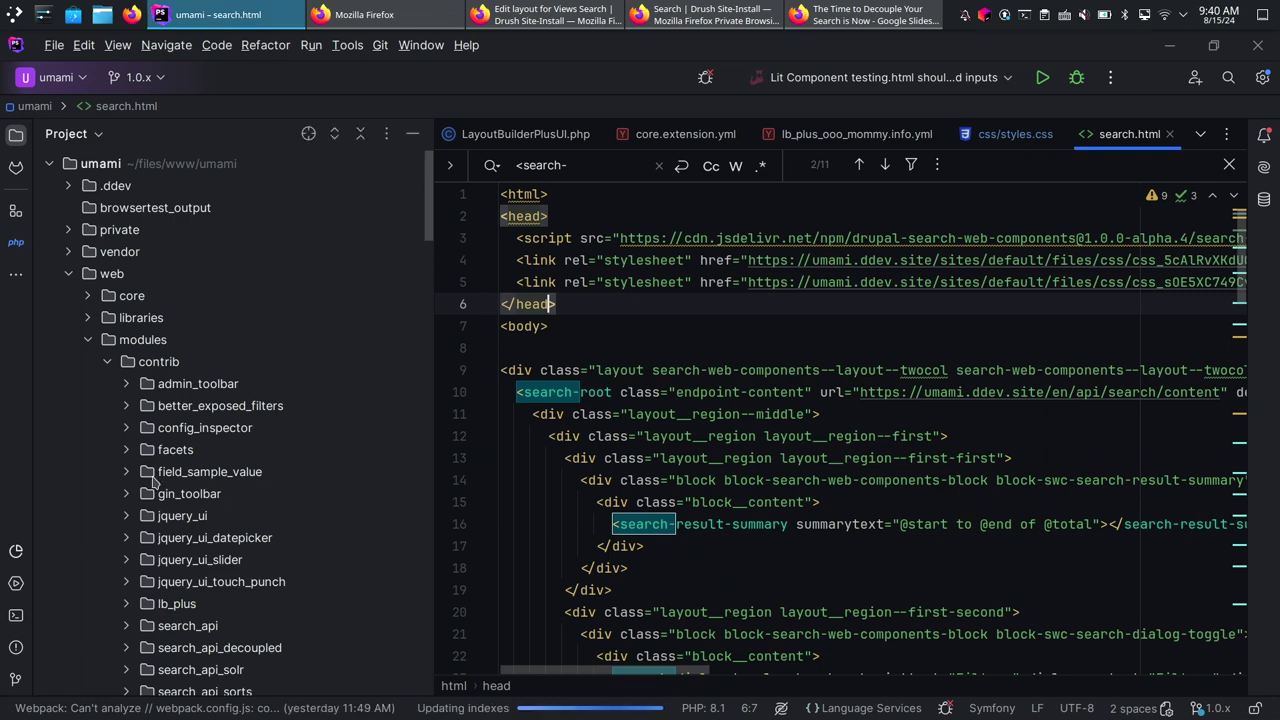
pyautogui.scroll(-15, 153, 481)
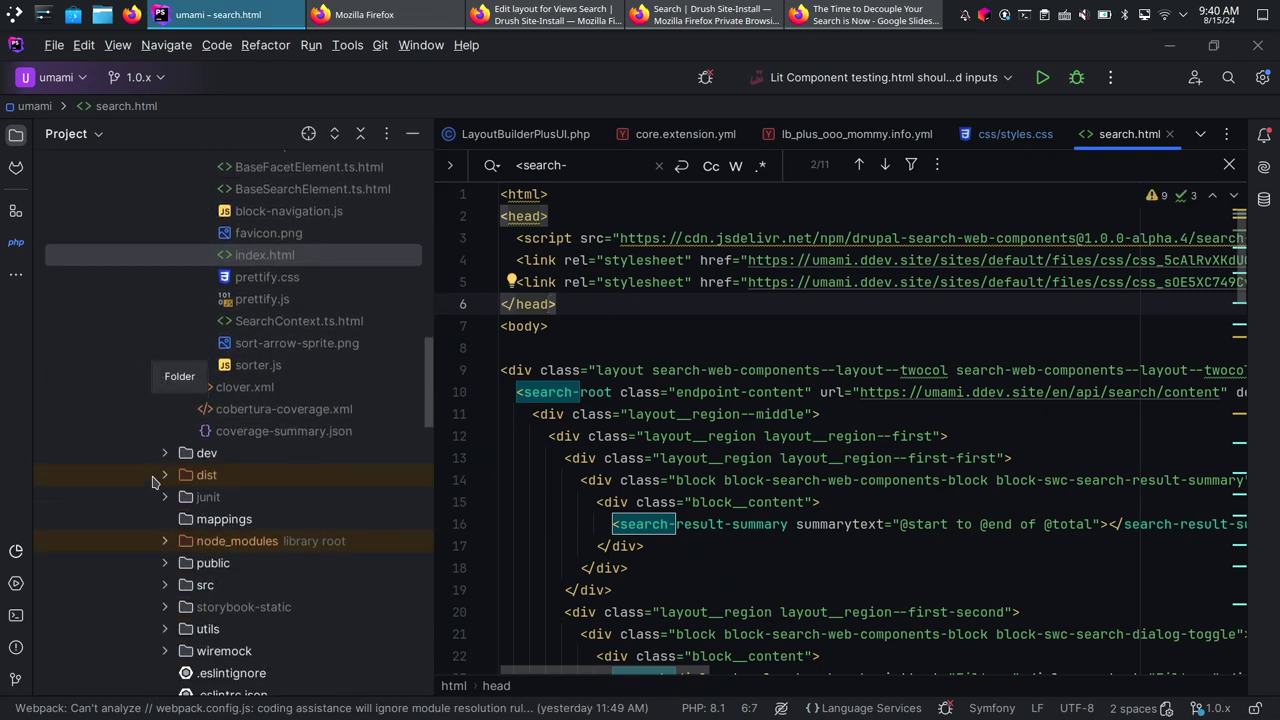
pyautogui.scroll(10, 155, 481)
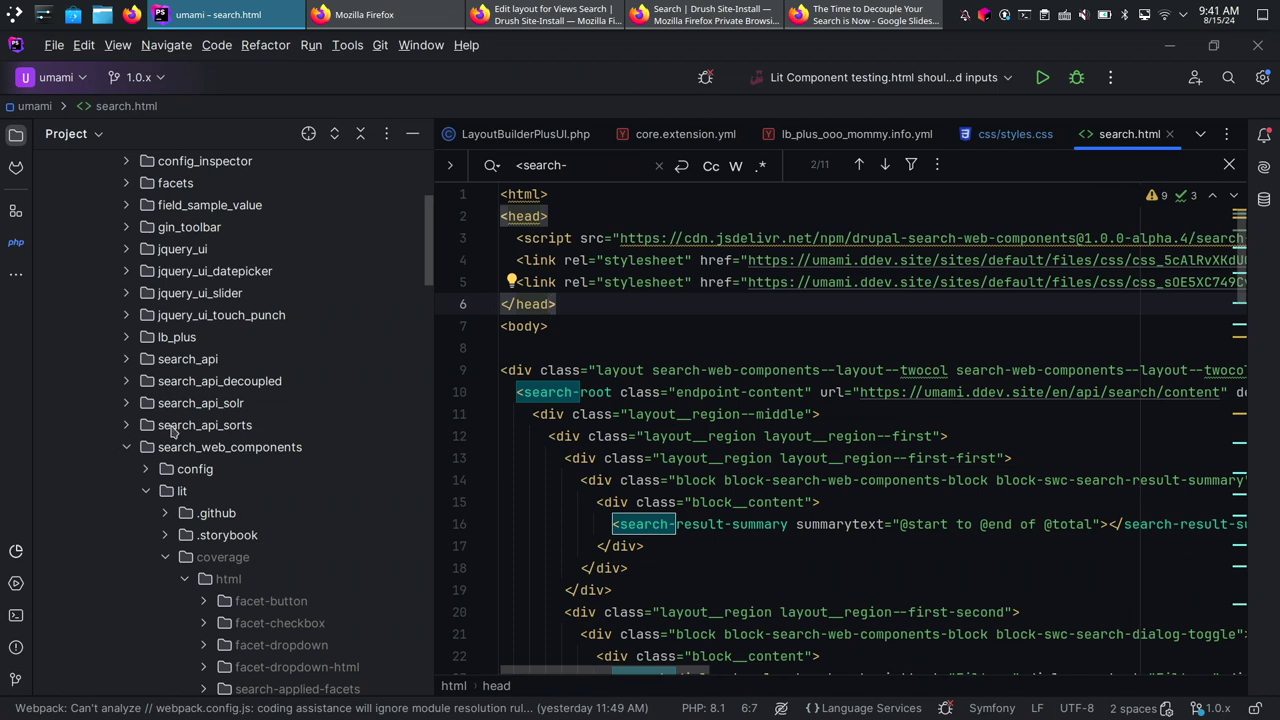
pyautogui.scroll(-3, 165, 432)
pyautogui.scroll(-10, 155, 430)
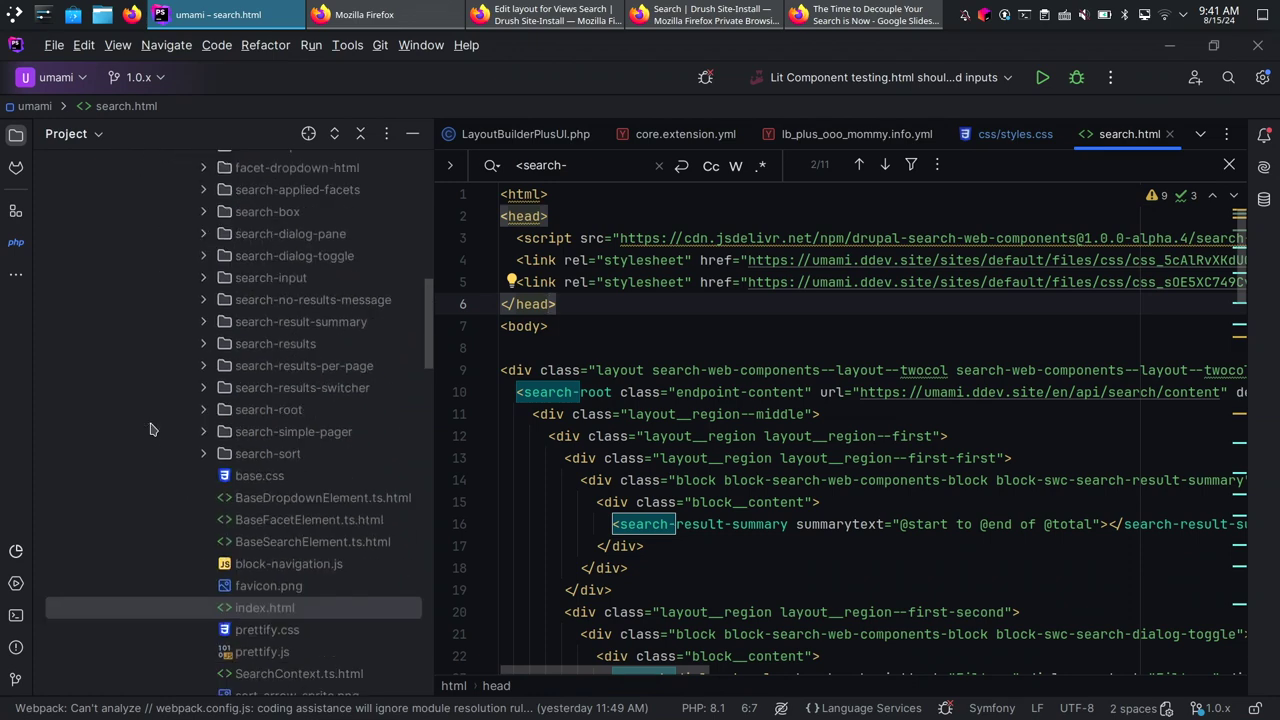
pyautogui.scroll(-15, 150, 429)
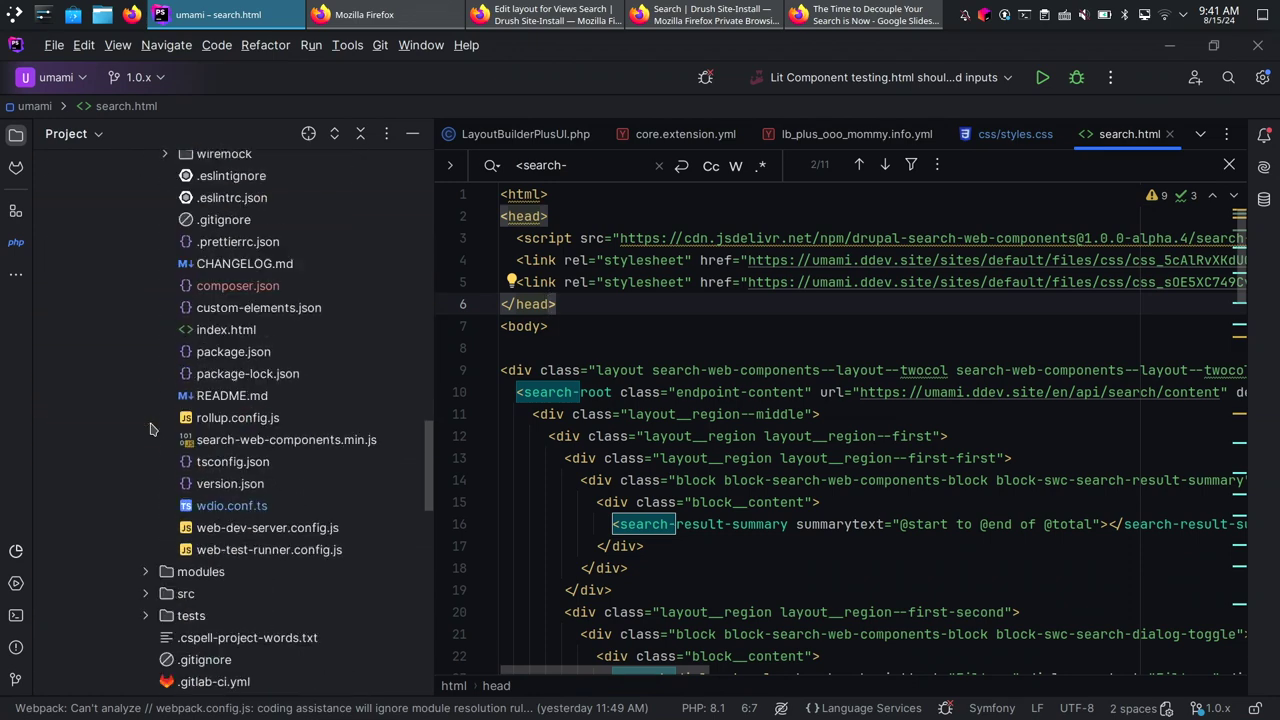
pyautogui.click(145, 359)
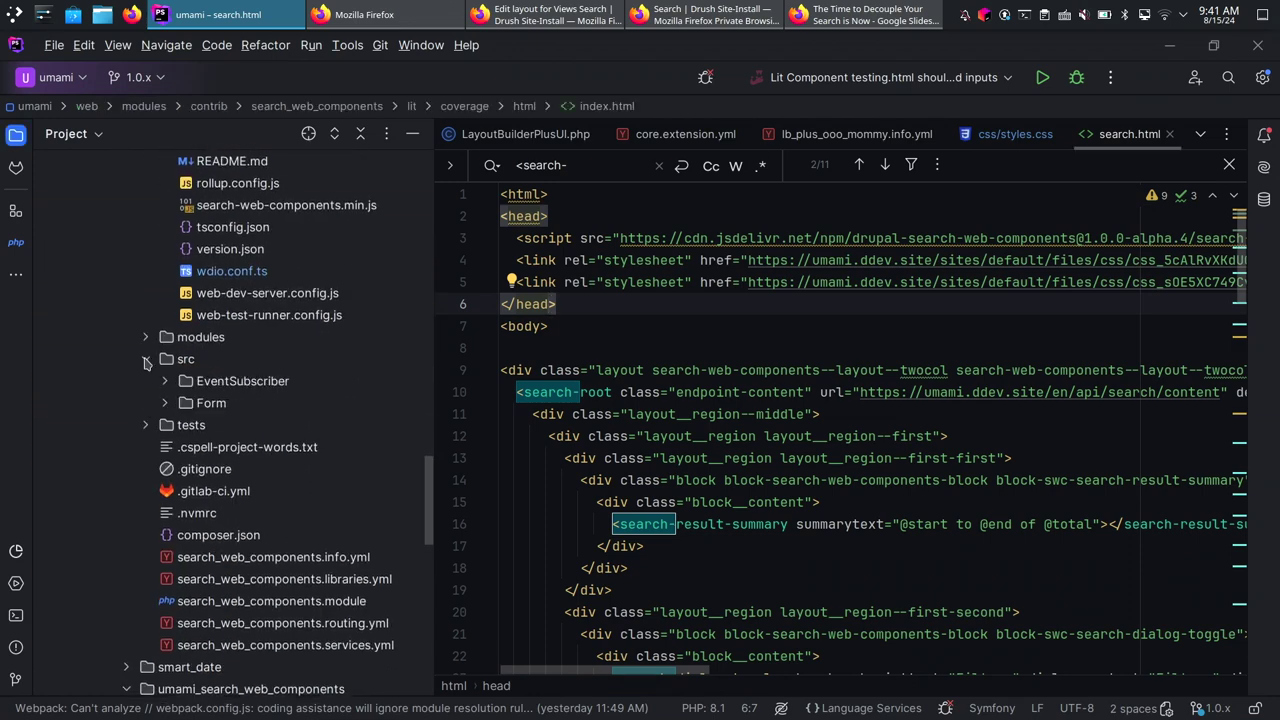
pyautogui.click(148, 340)
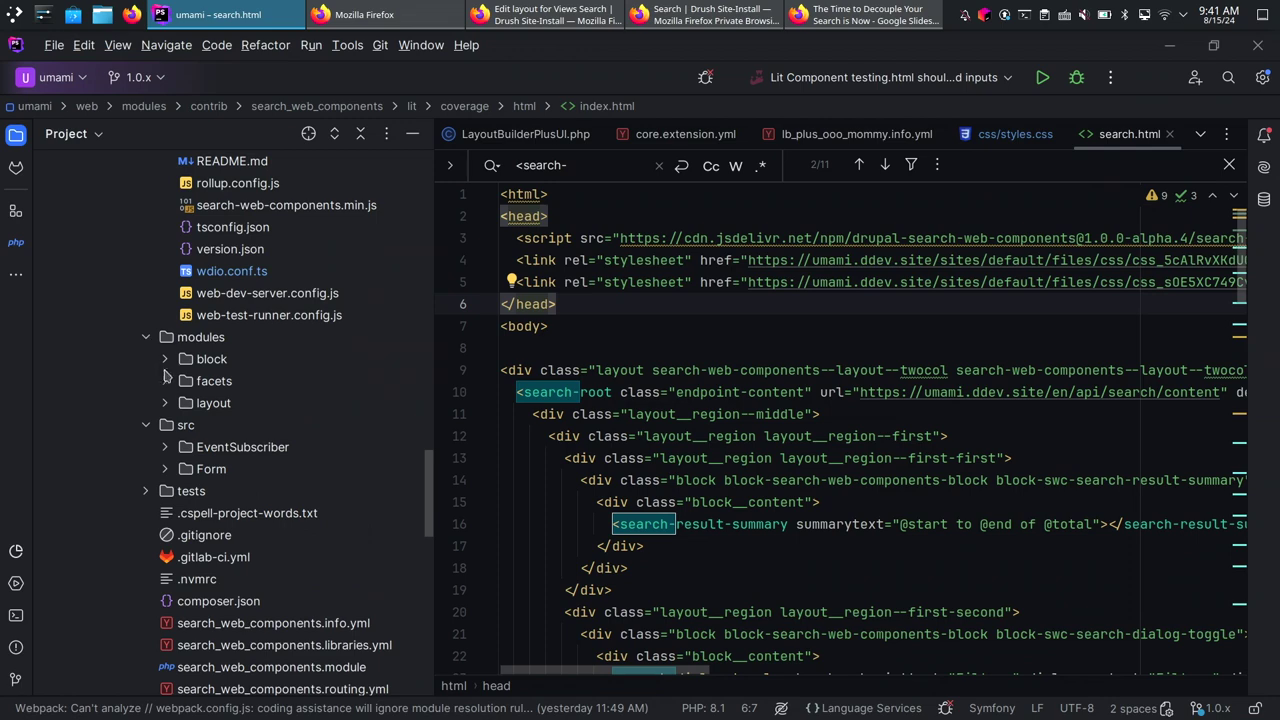
pyautogui.click(166, 403)
pyautogui.scroll(-10, 166, 405)
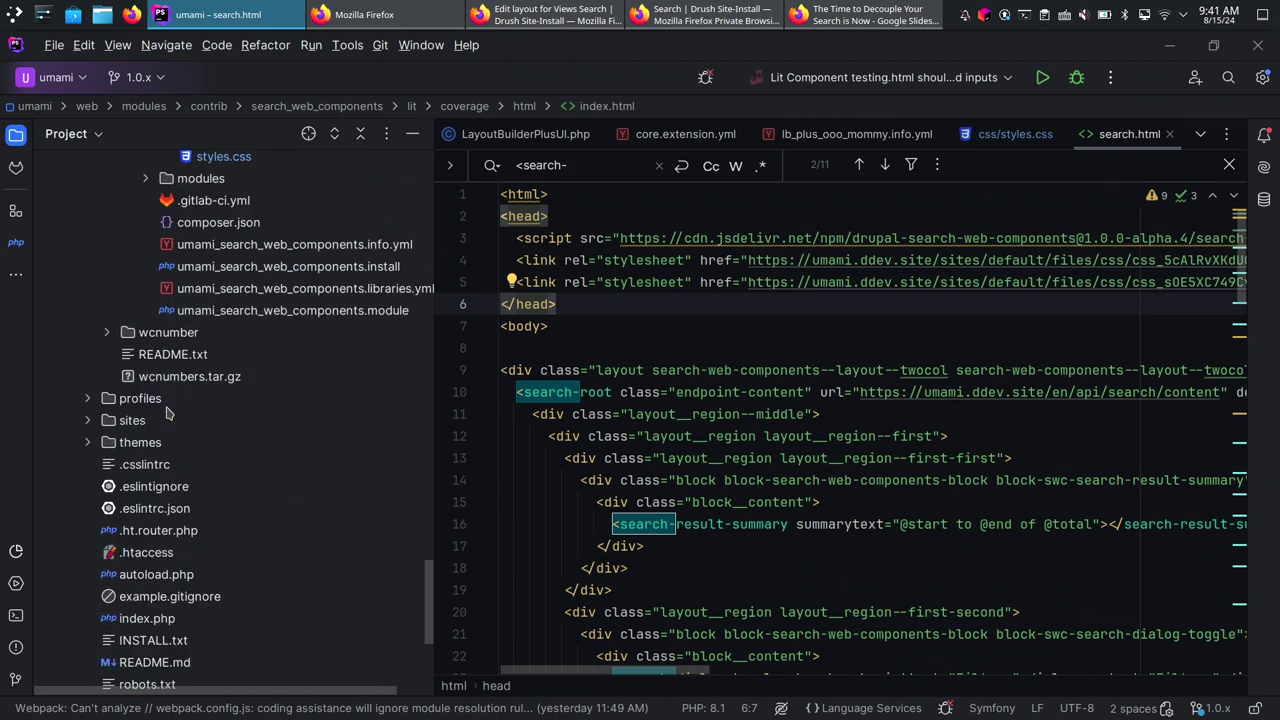
pyautogui.scroll(4, 166, 412)
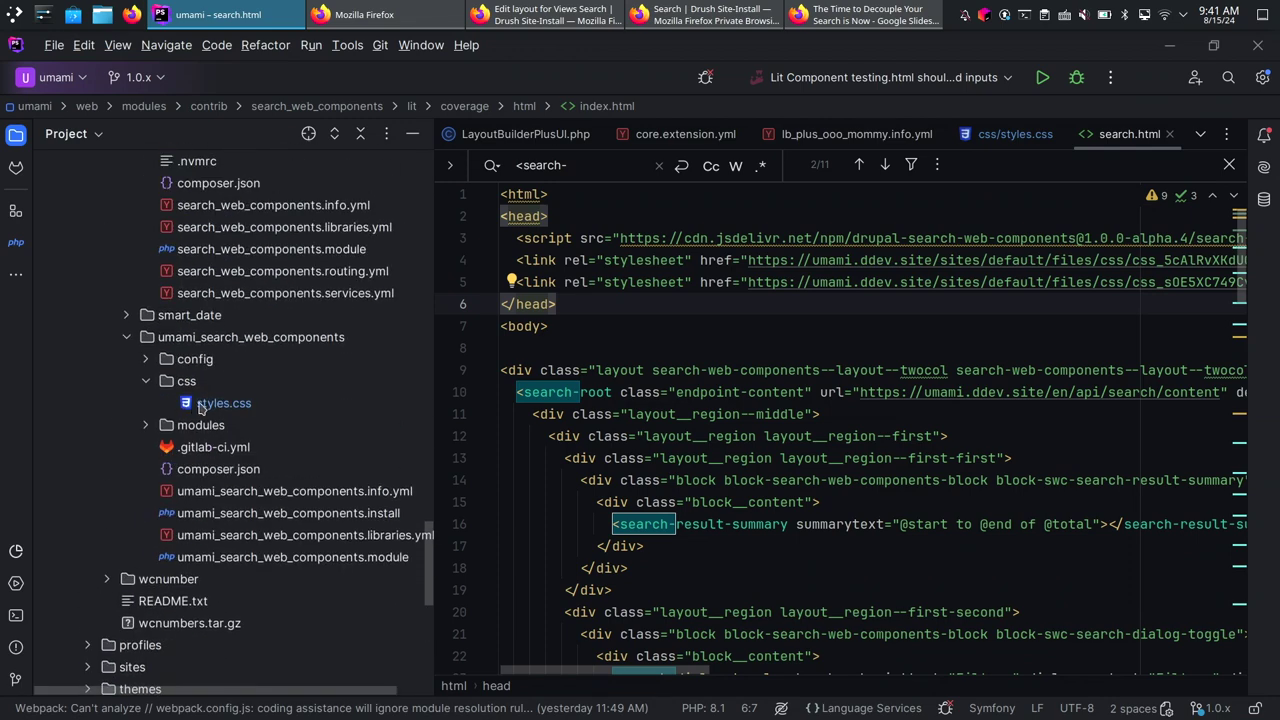
pyautogui.doubleClick(205, 404)
# Uncomment all the rules in styles.css and reload the Search page in Firefox to apply them.
pyautogui.hotkey('ctrl', '/')
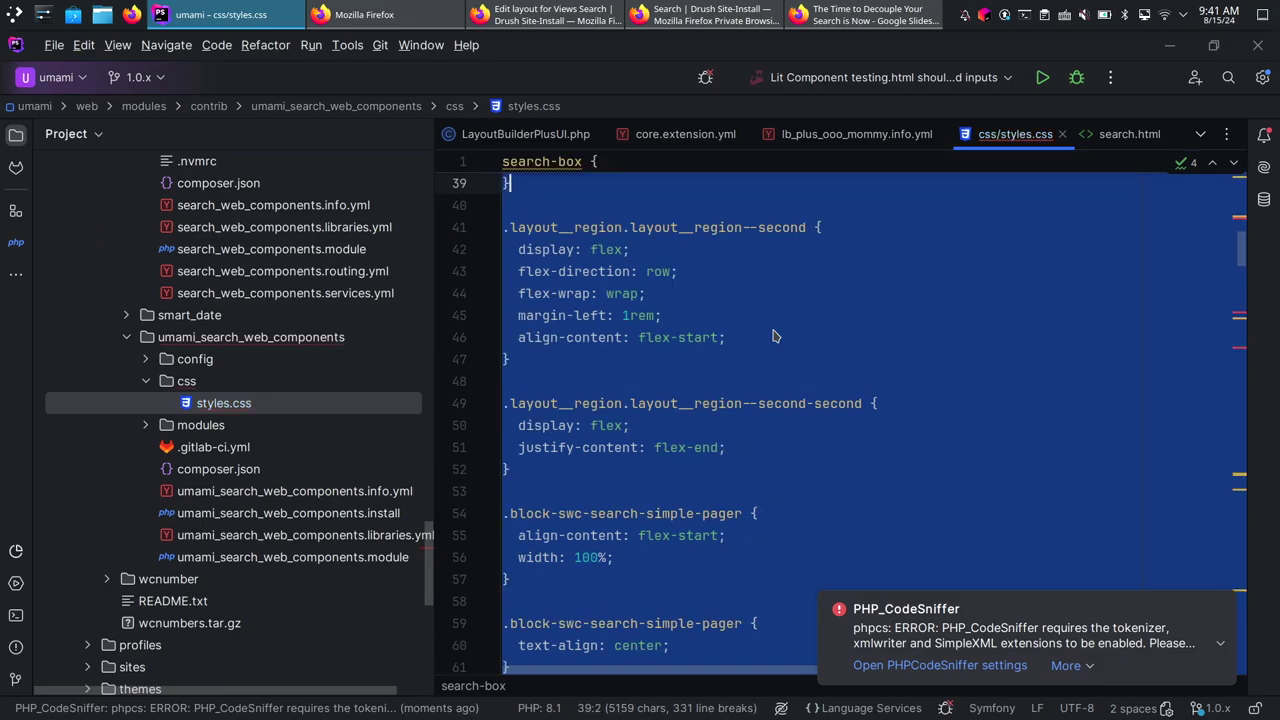
pyautogui.hotkey('alt', 'Tab')
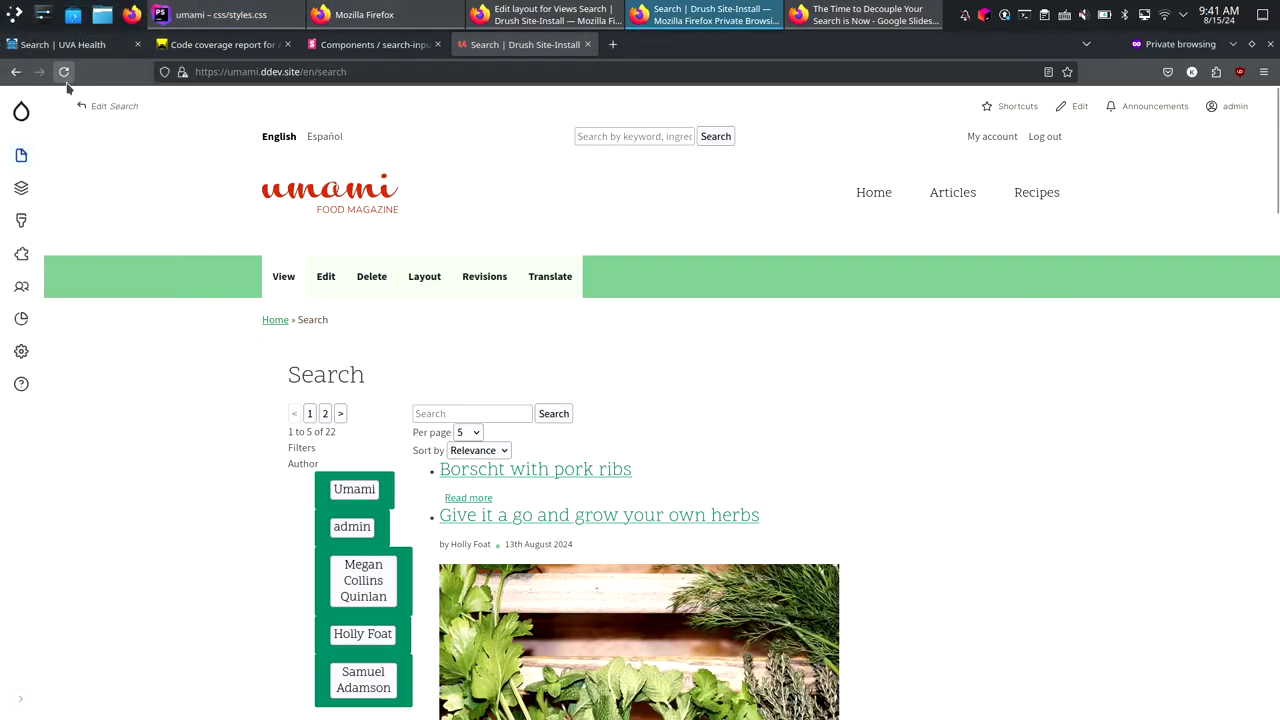
pyautogui.click(63, 71)
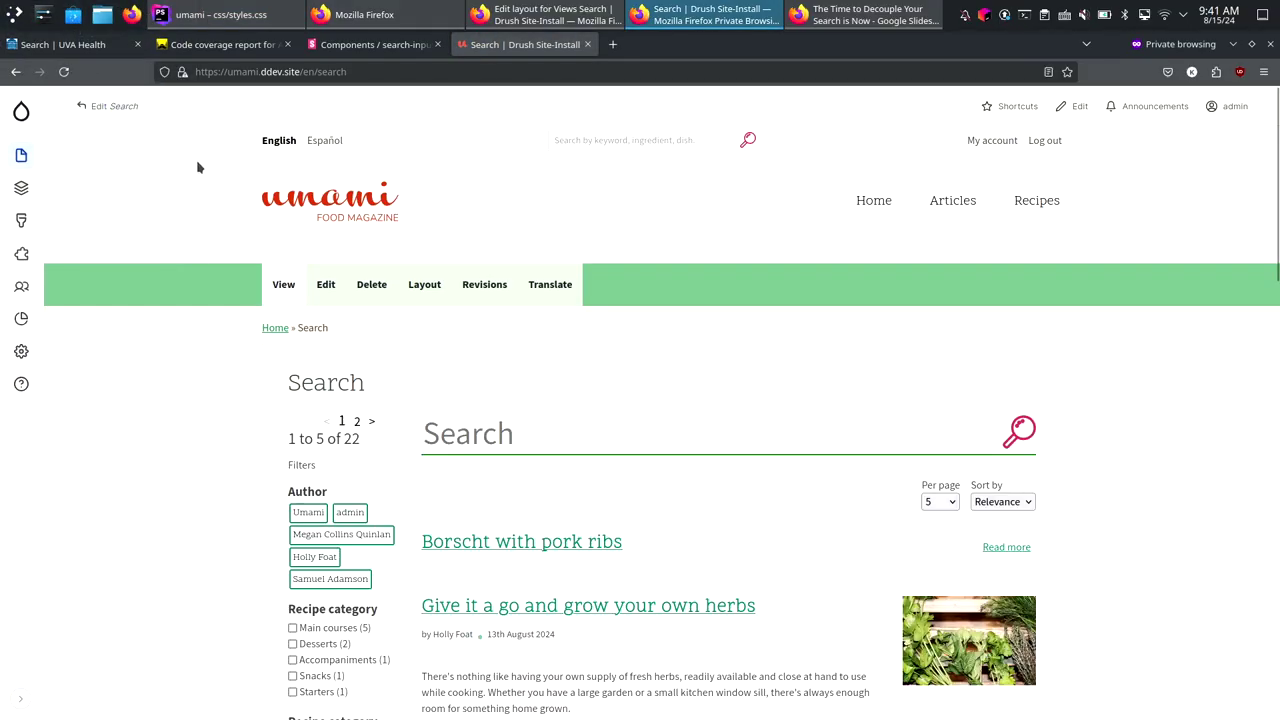
# Open the code coverage report and review the coverage of each search component down to search-sort.
pyautogui.click(211, 46)
pyautogui.scroll(-2, 240, 182)
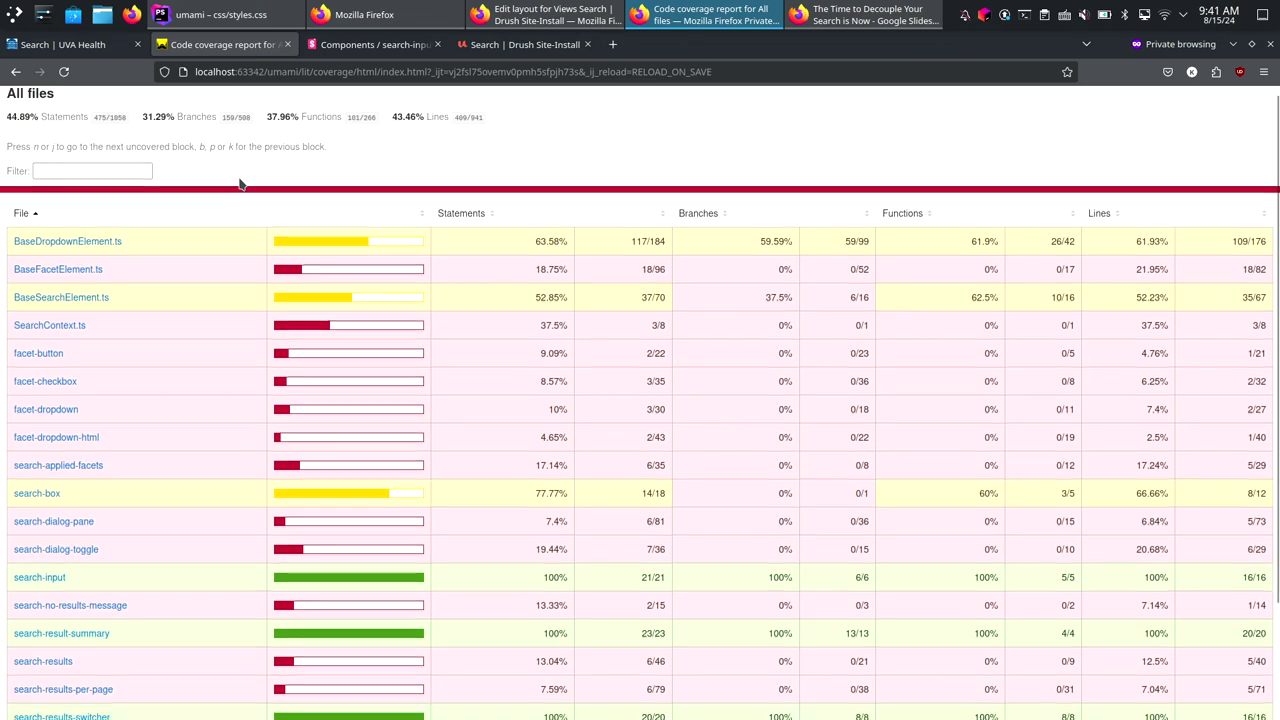
pyautogui.scroll(-1, 240, 184)
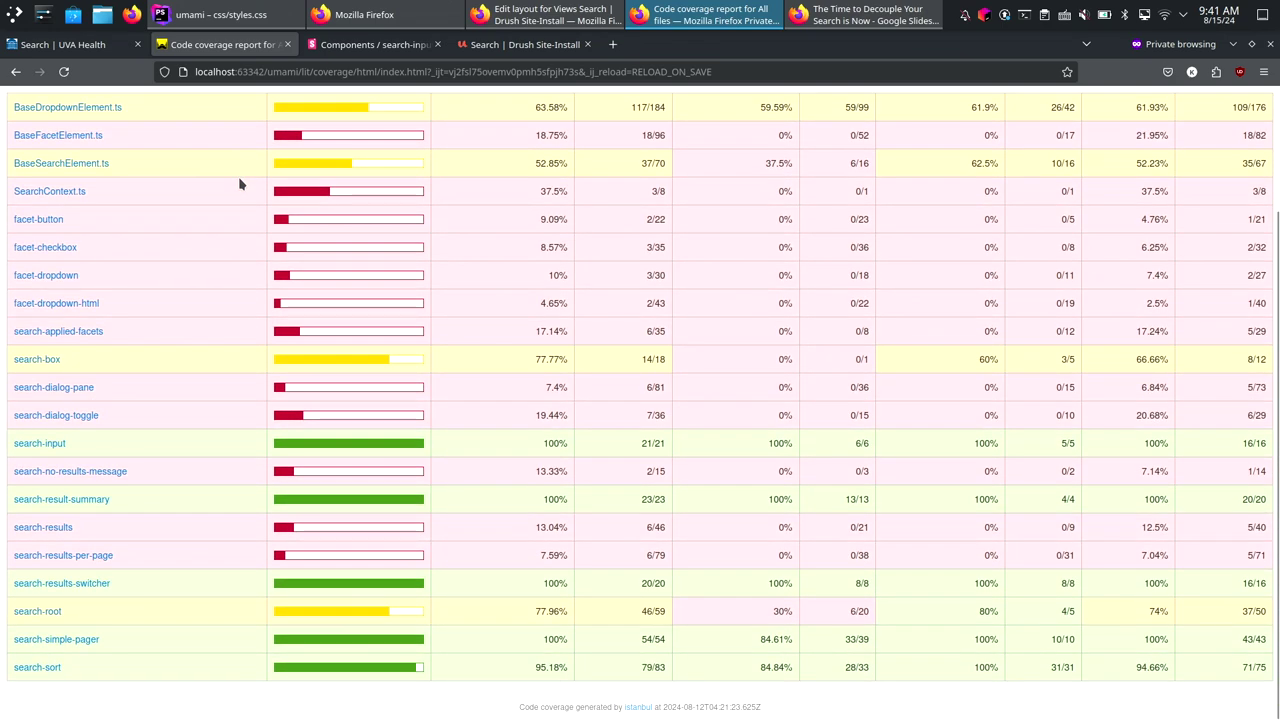
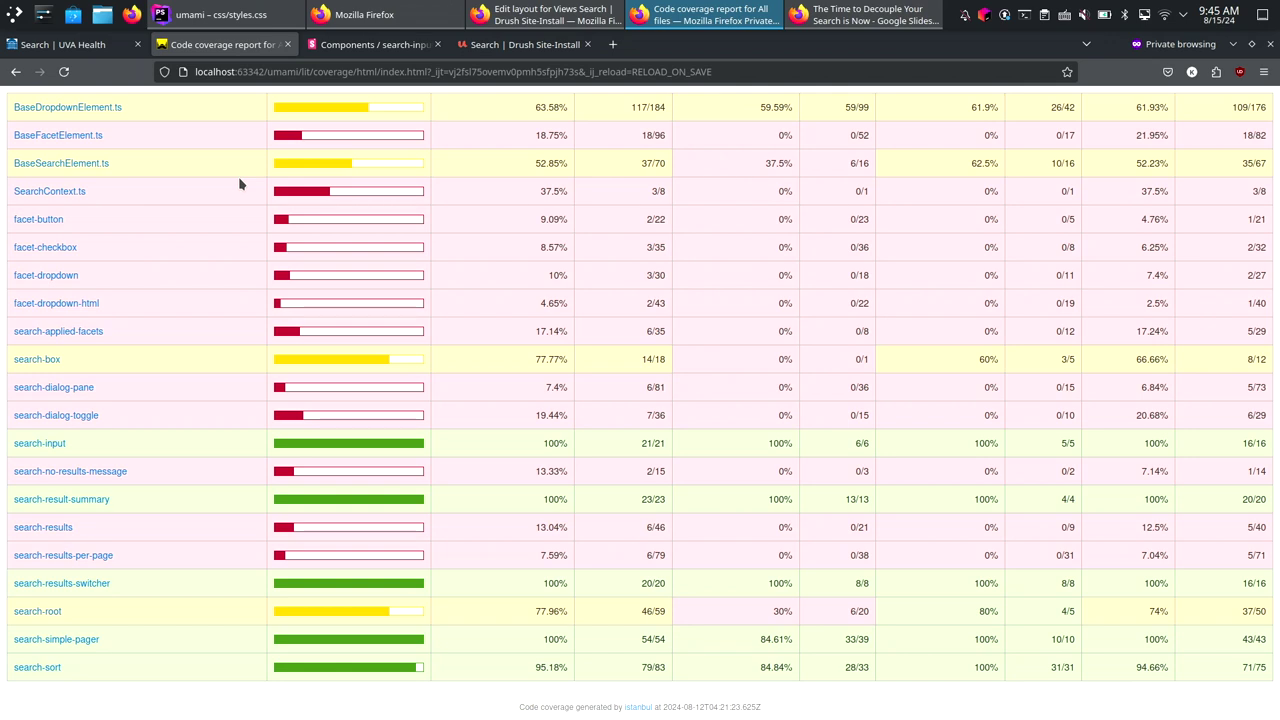
# From the site's facet list, open the Content source's Ingredients facet for editing and examine its widget options.
pyautogui.click(522, 44)
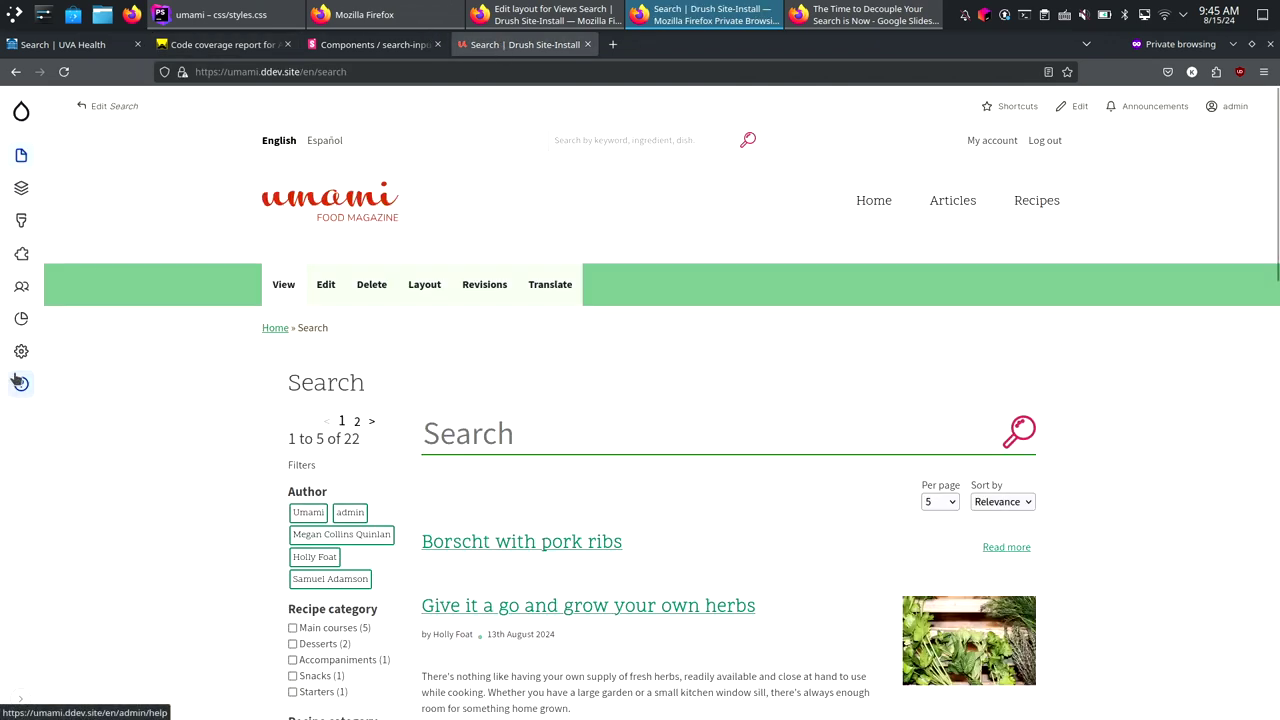
pyautogui.moveTo(21, 351)
pyautogui.moveTo(120, 362)
pyautogui.click(281, 271)
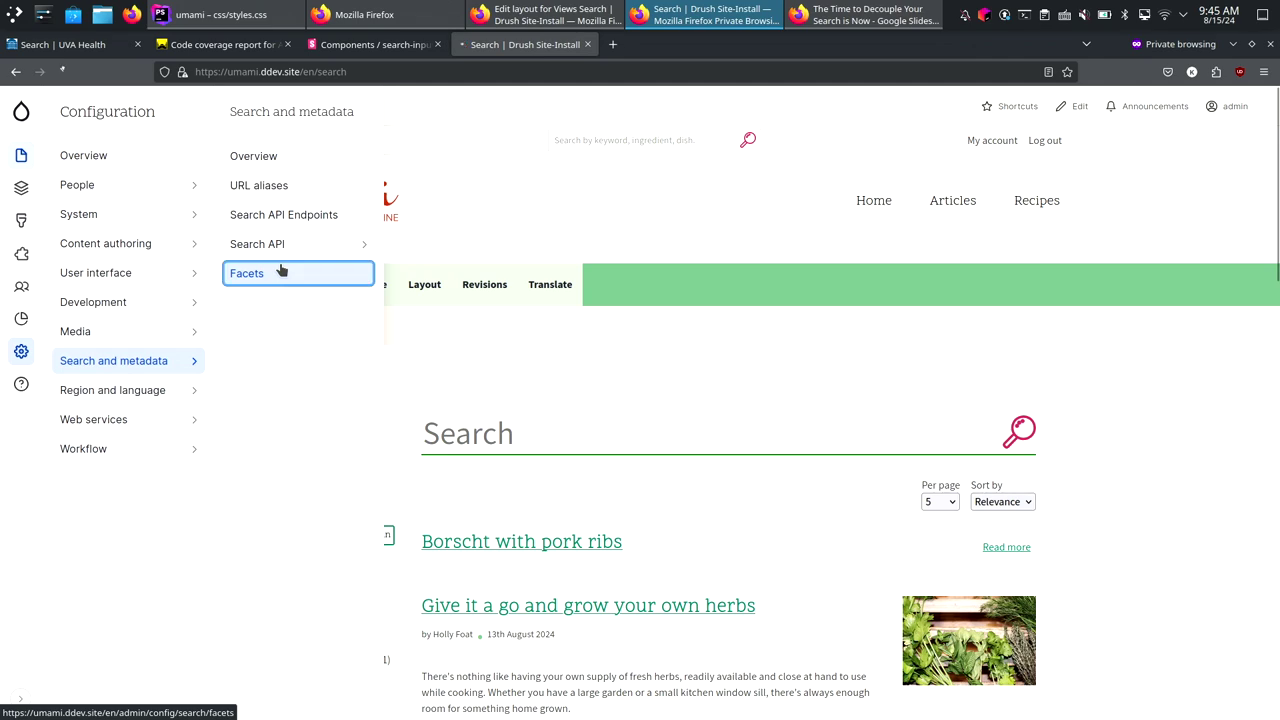
pyautogui.scroll(-4, 640, 417)
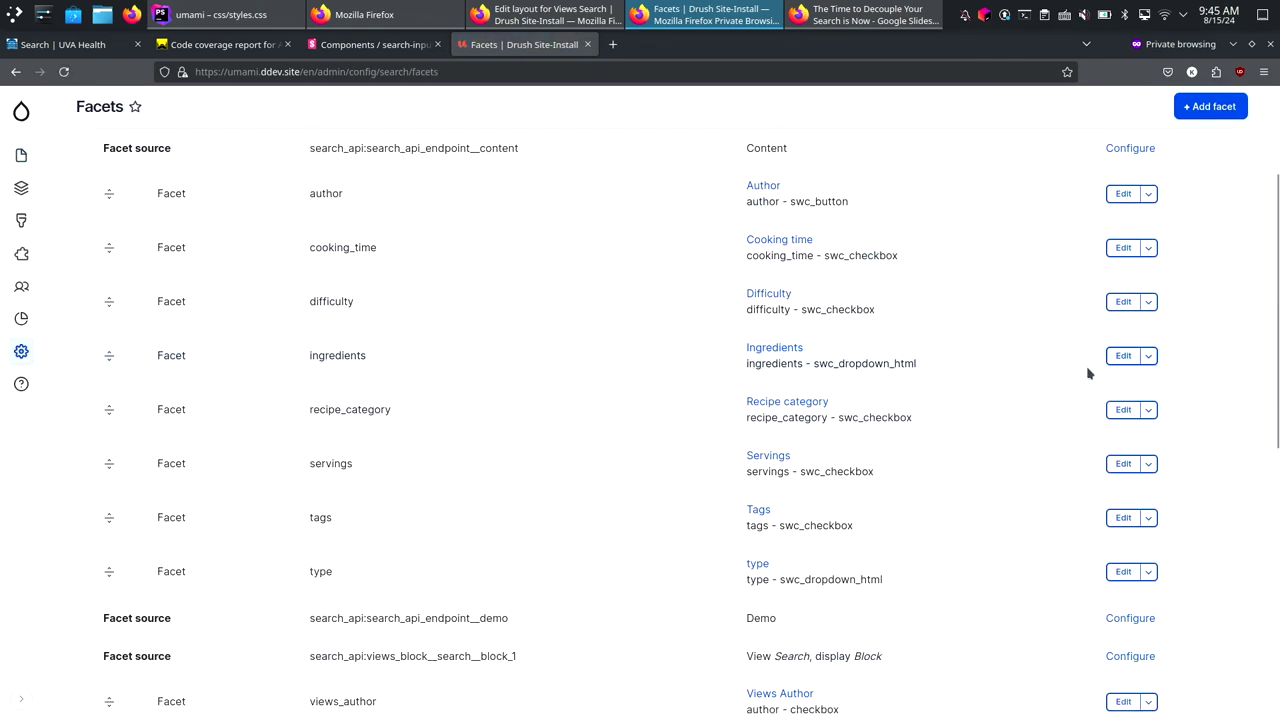
pyautogui.click(1123, 355)
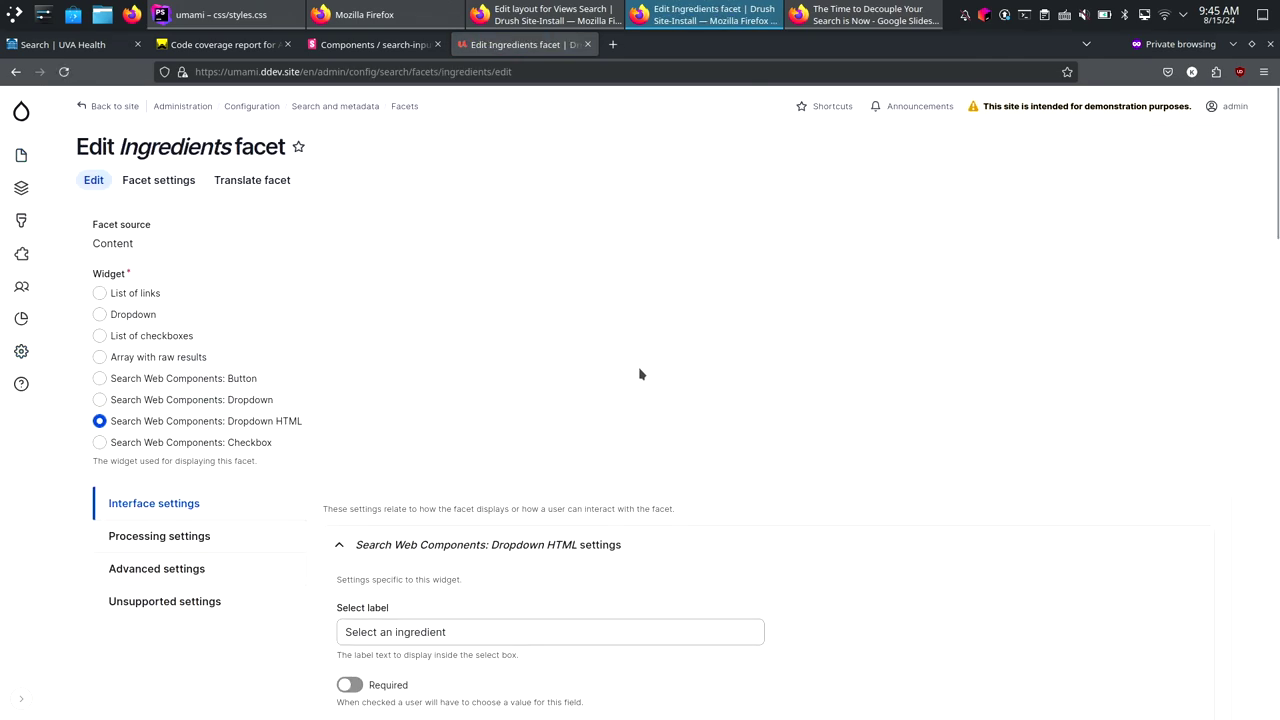
pyautogui.scroll(-2, 641, 374)
pyautogui.scroll(2, 641, 374)
pyautogui.click(565, 15)
pyautogui.hotkey('alt', 'Tab')
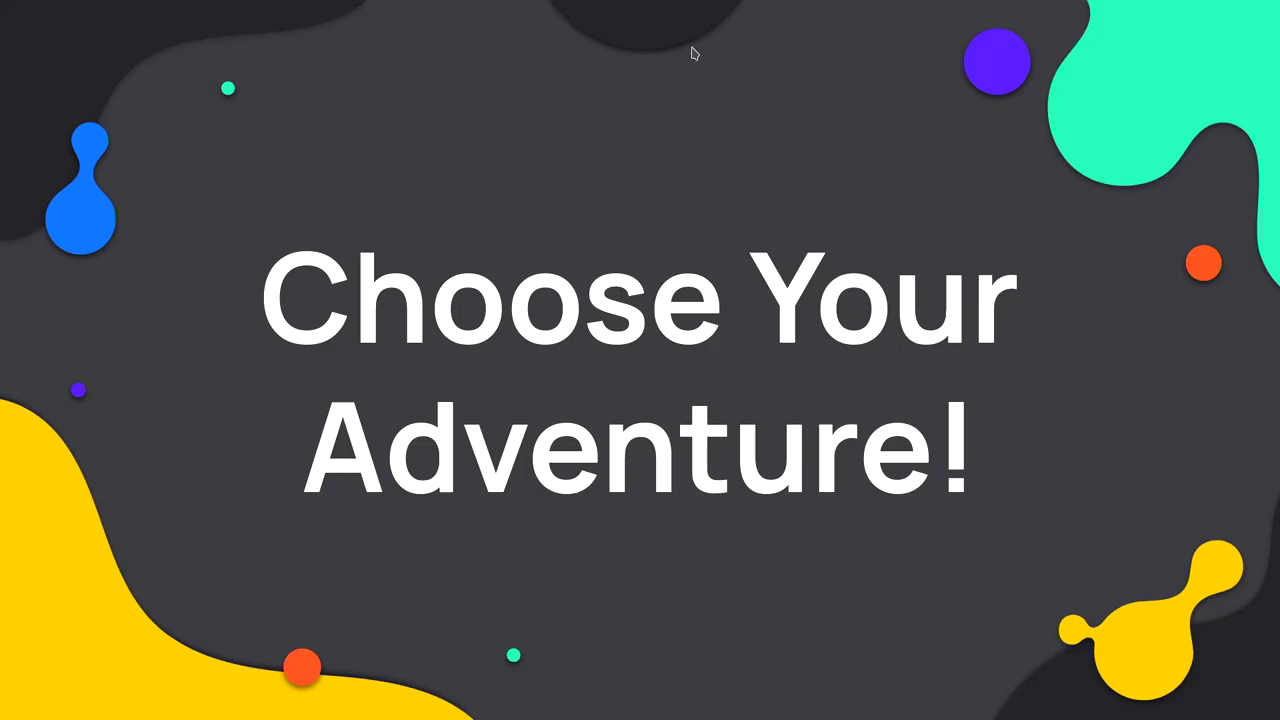
pyautogui.press('Escape')
pyautogui.click(700, 12)
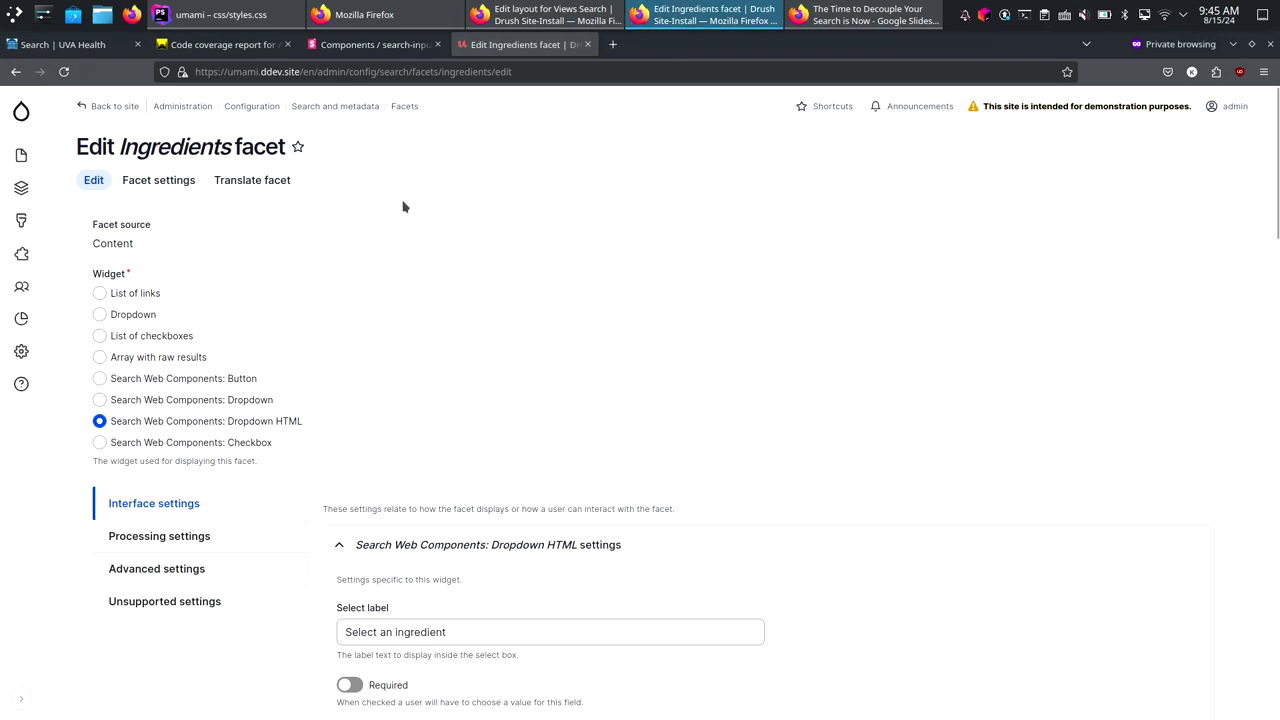
# Open the Search page from the site's content list and bring up the developer tools' network monitor for it.
pyautogui.click(20, 157)
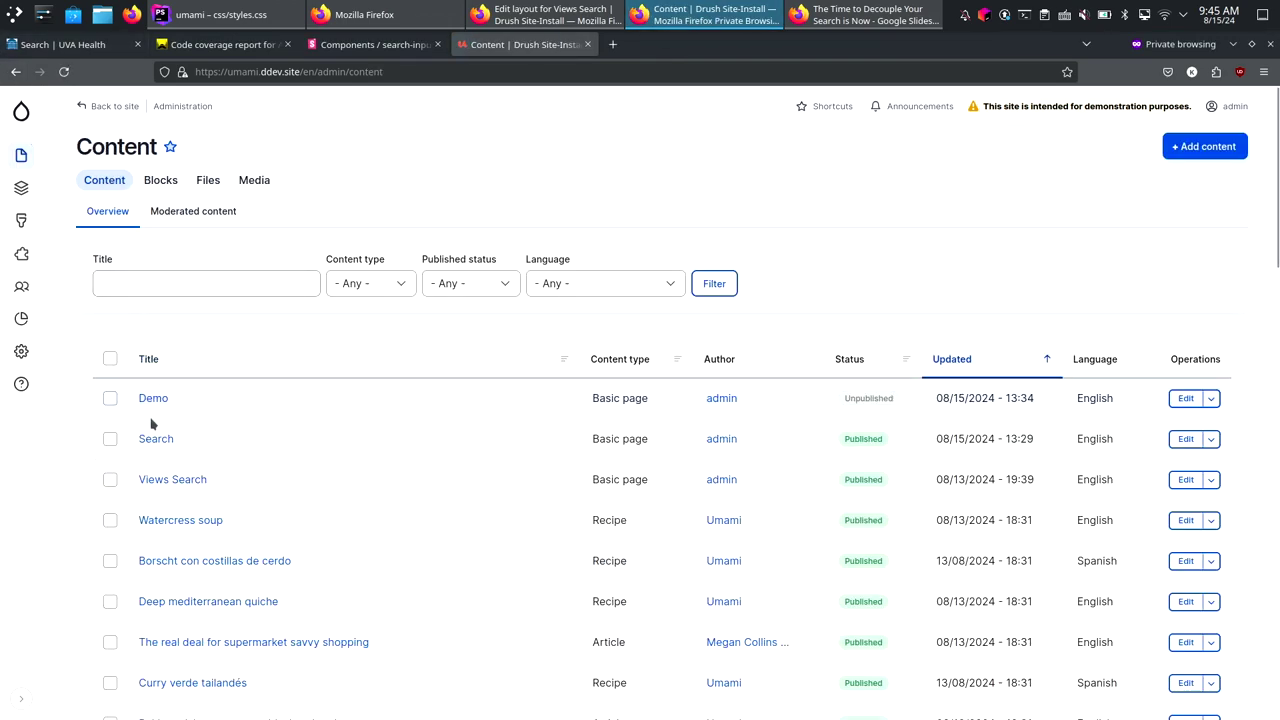
pyautogui.click(155, 440)
pyautogui.rightClick(167, 393)
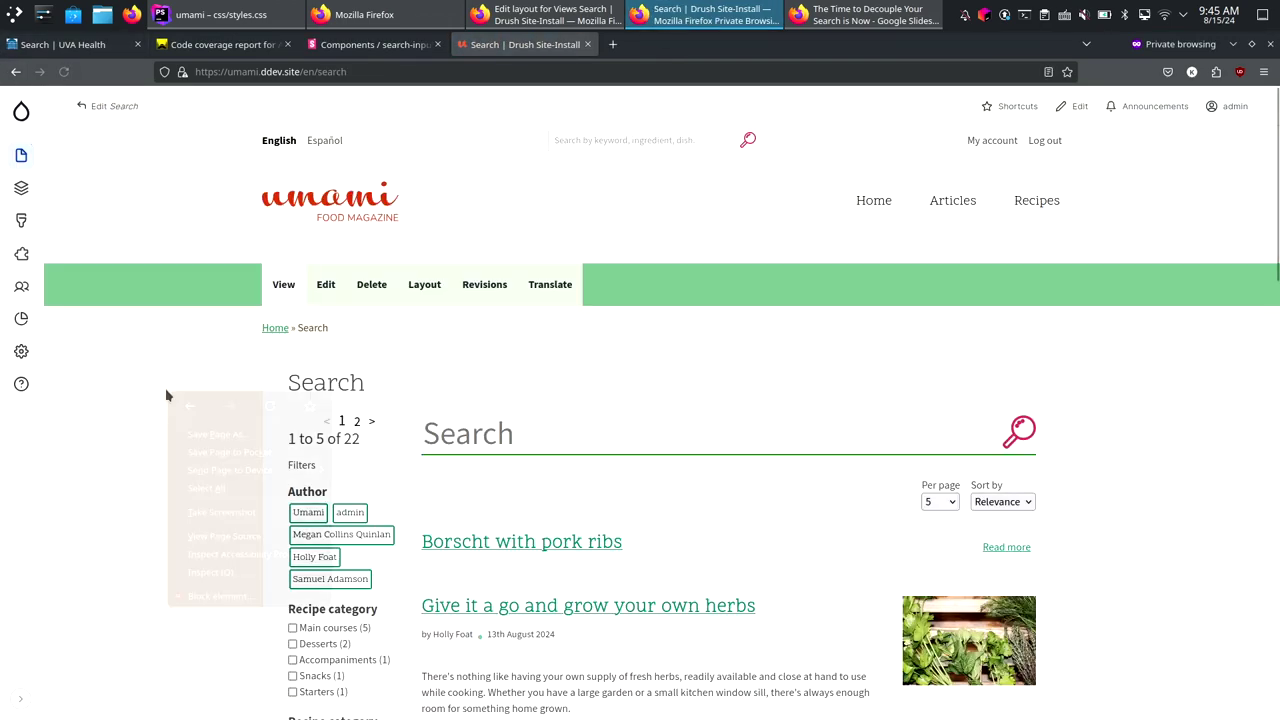
pyautogui.click(210, 572)
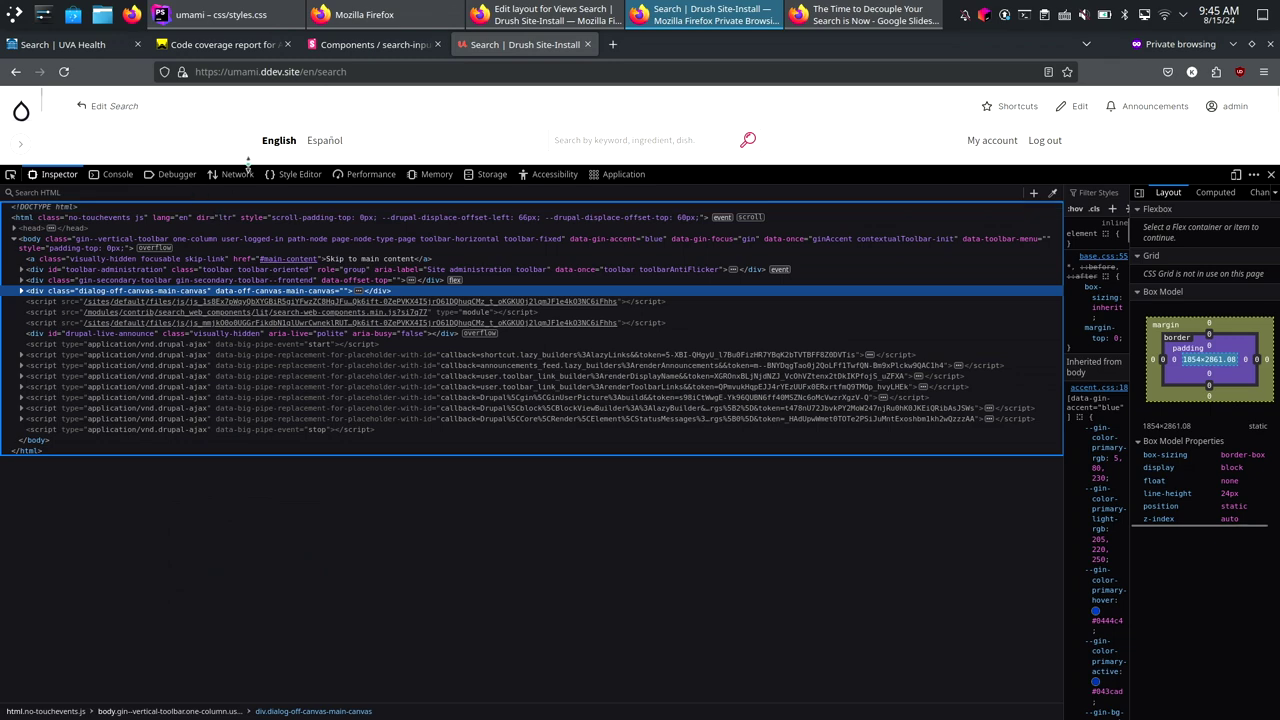
pyautogui.click(228, 178)
# Reload the Search page to capture its network requests and include XHR requests alongside CSS in the type filter.
pyautogui.click(122, 222)
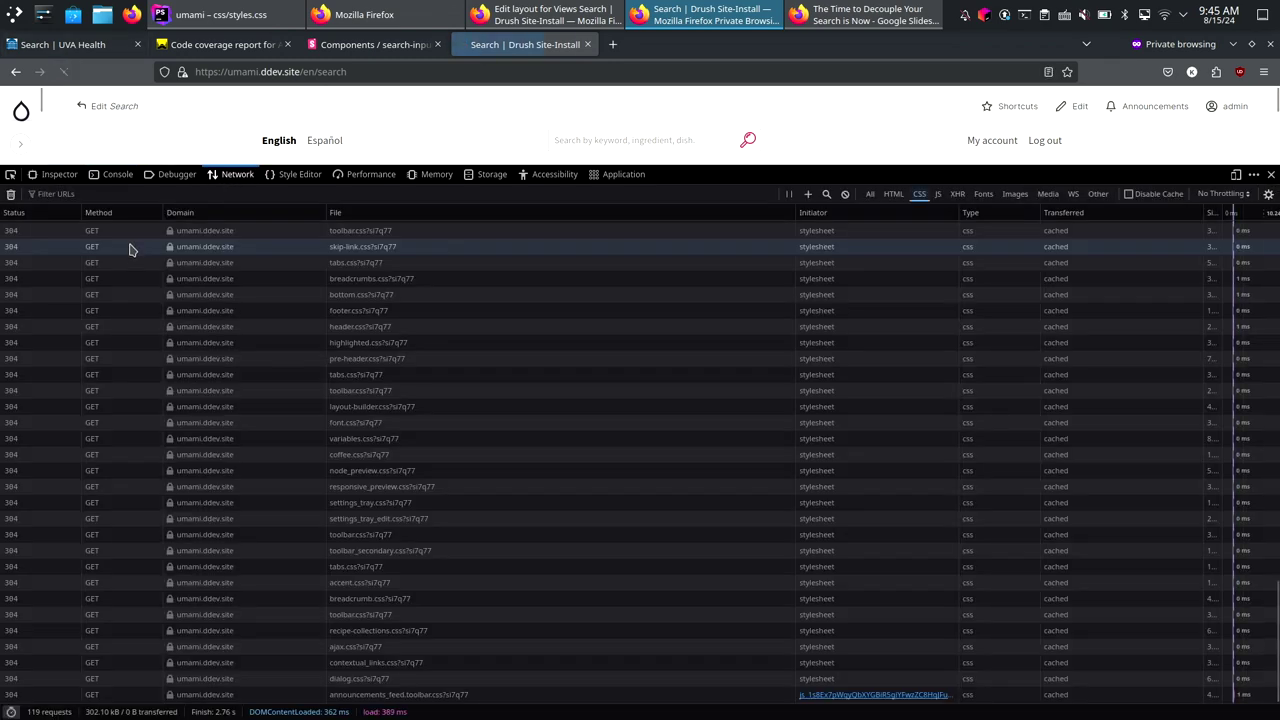
pyautogui.keyDown('ctrl'); pyautogui.click(957, 194); pyautogui.keyUp('ctrl')
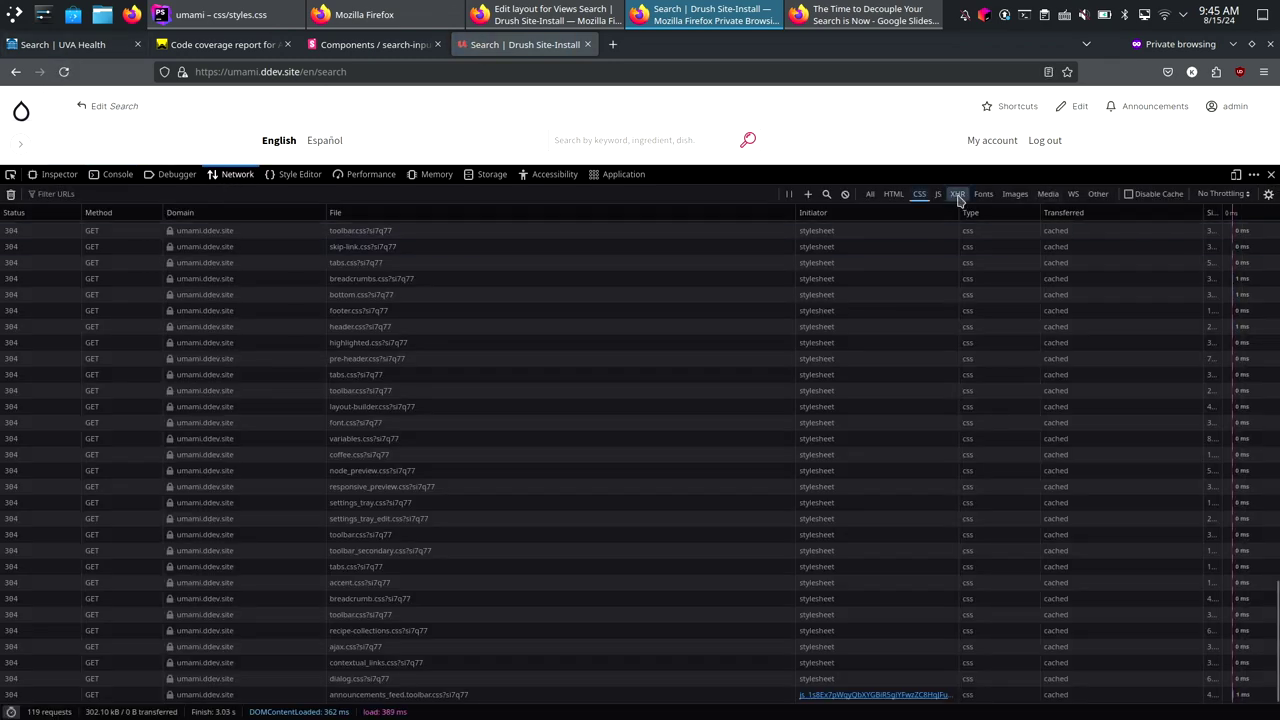
pyautogui.scroll(15, 430, 620)
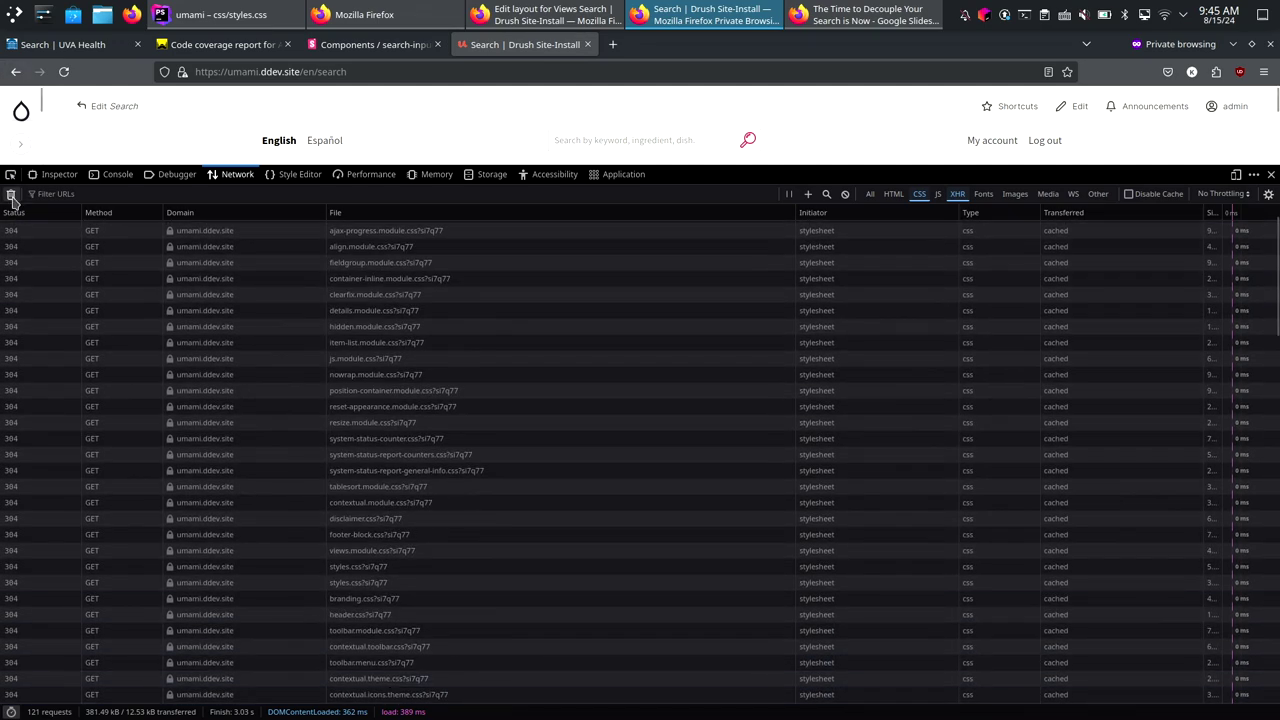
# Clear the network log, reload the Search page and limit the captured requests to XHR only.
pyautogui.click(11, 194)
pyautogui.click(58, 76)
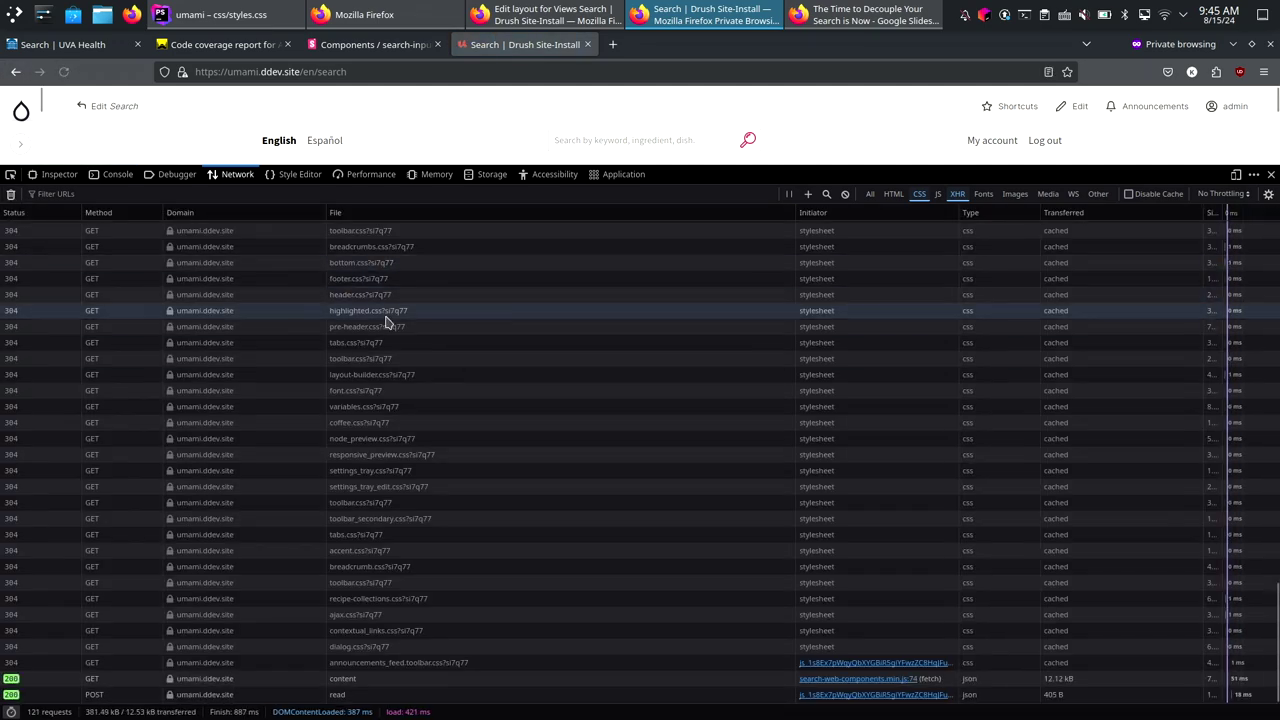
pyautogui.click(919, 193)
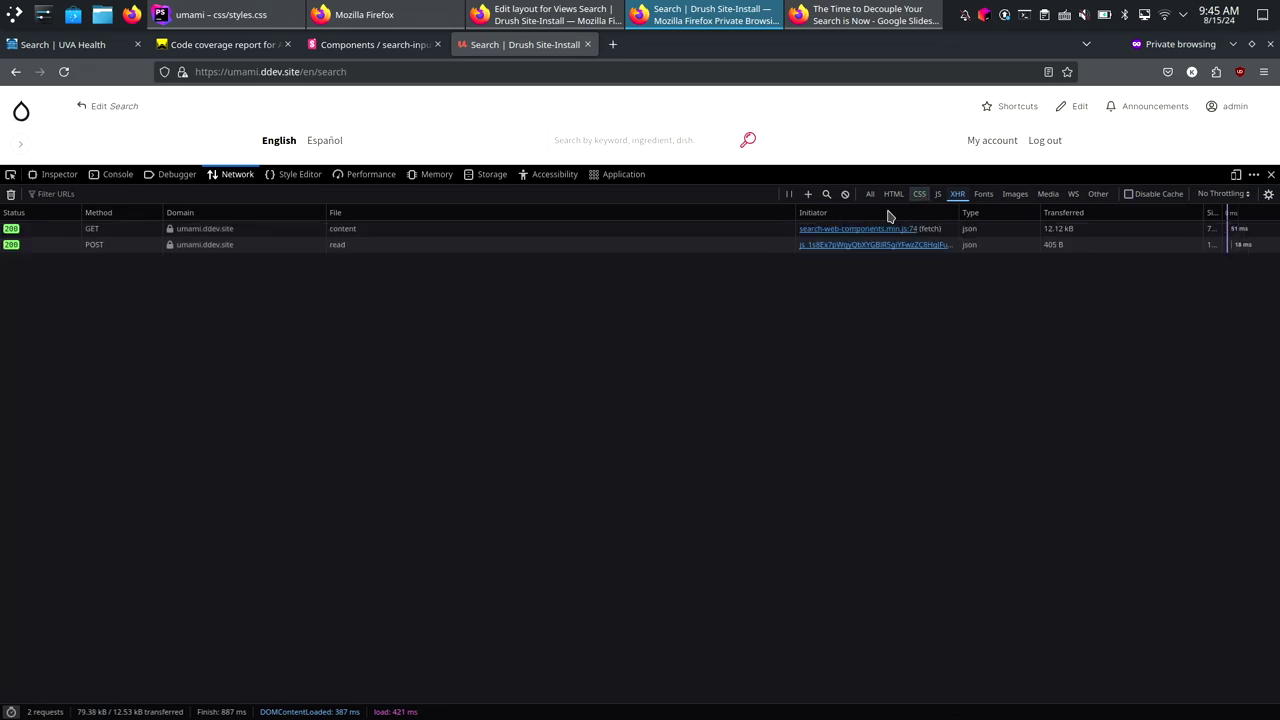
# Open the GET content request from the search API in a new browser tab.
pyautogui.click(333, 236)
pyautogui.rightClick(333, 237)
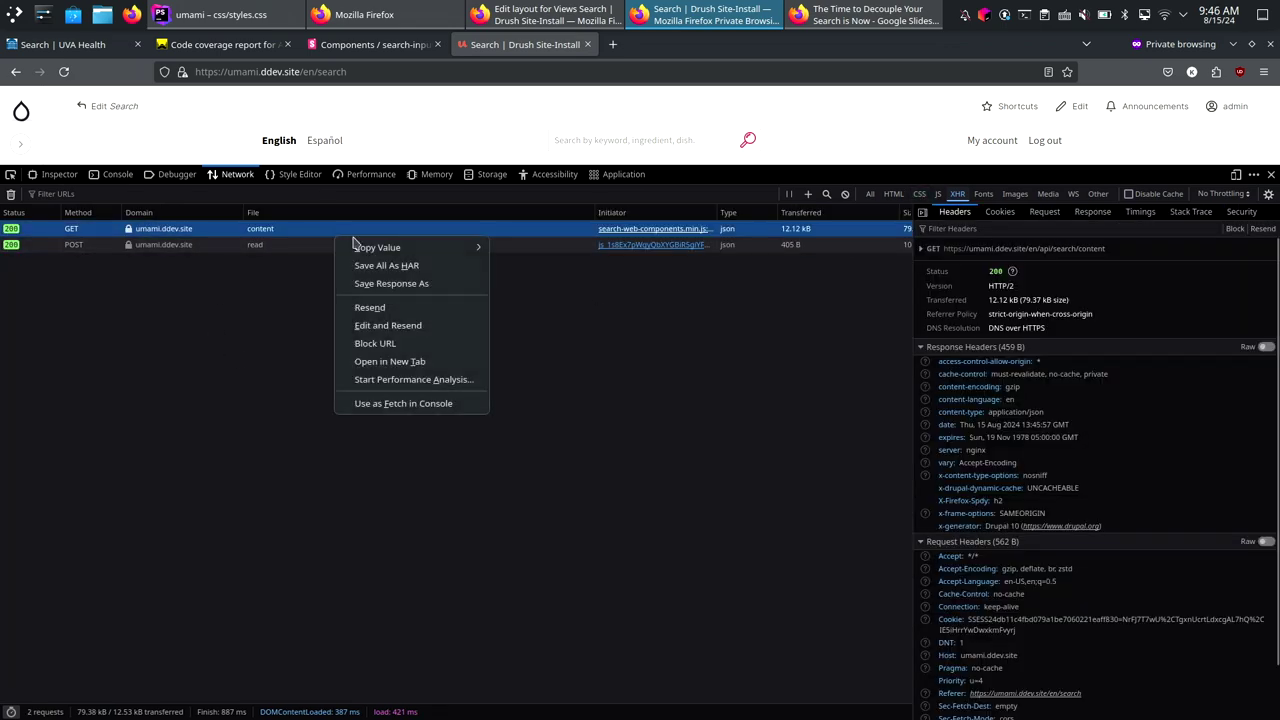
pyautogui.click(400, 362)
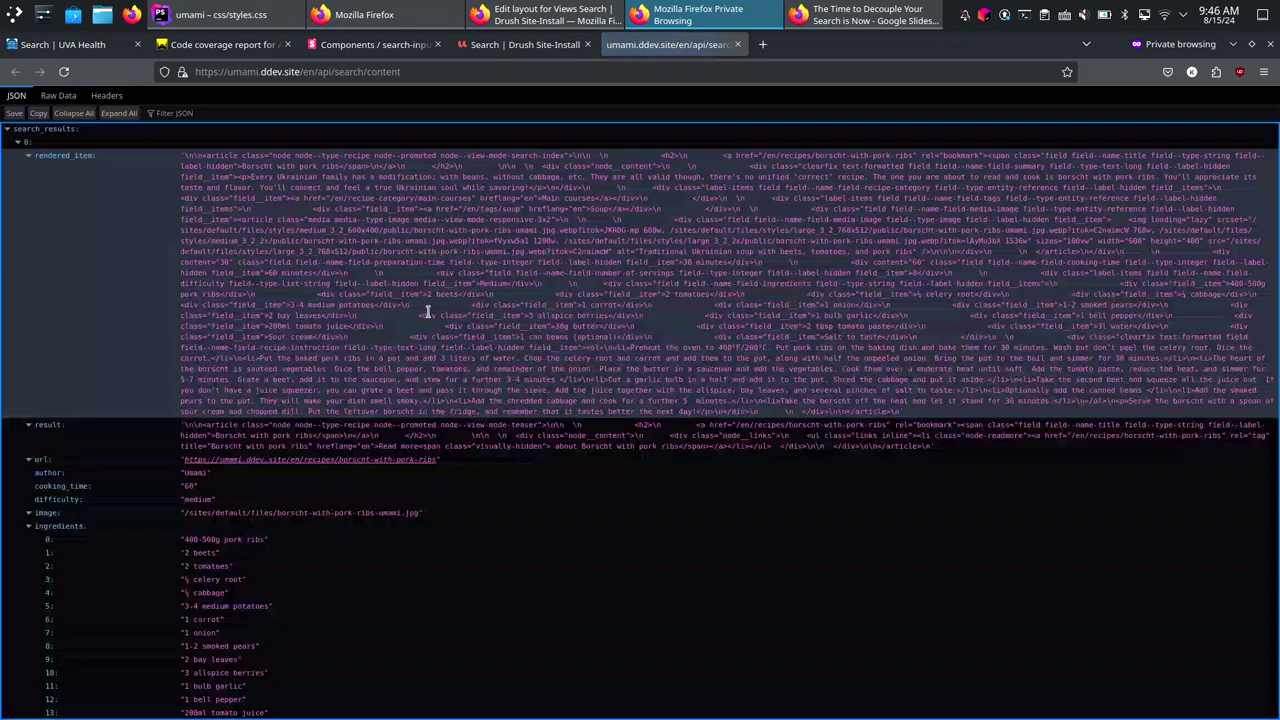
# In the JSON response, collapse search_results and review the facet entries, collapsing entries 0 through 5 one after another.
pyautogui.click(10, 133)
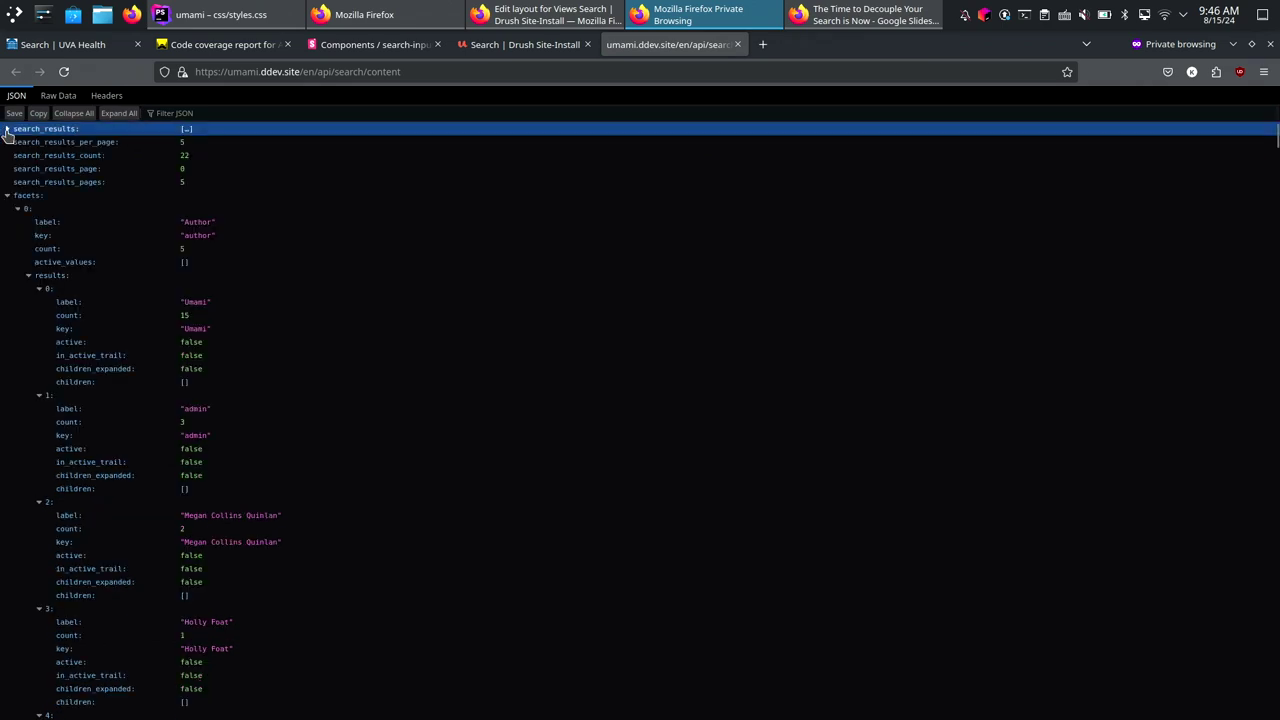
pyautogui.click(16, 210)
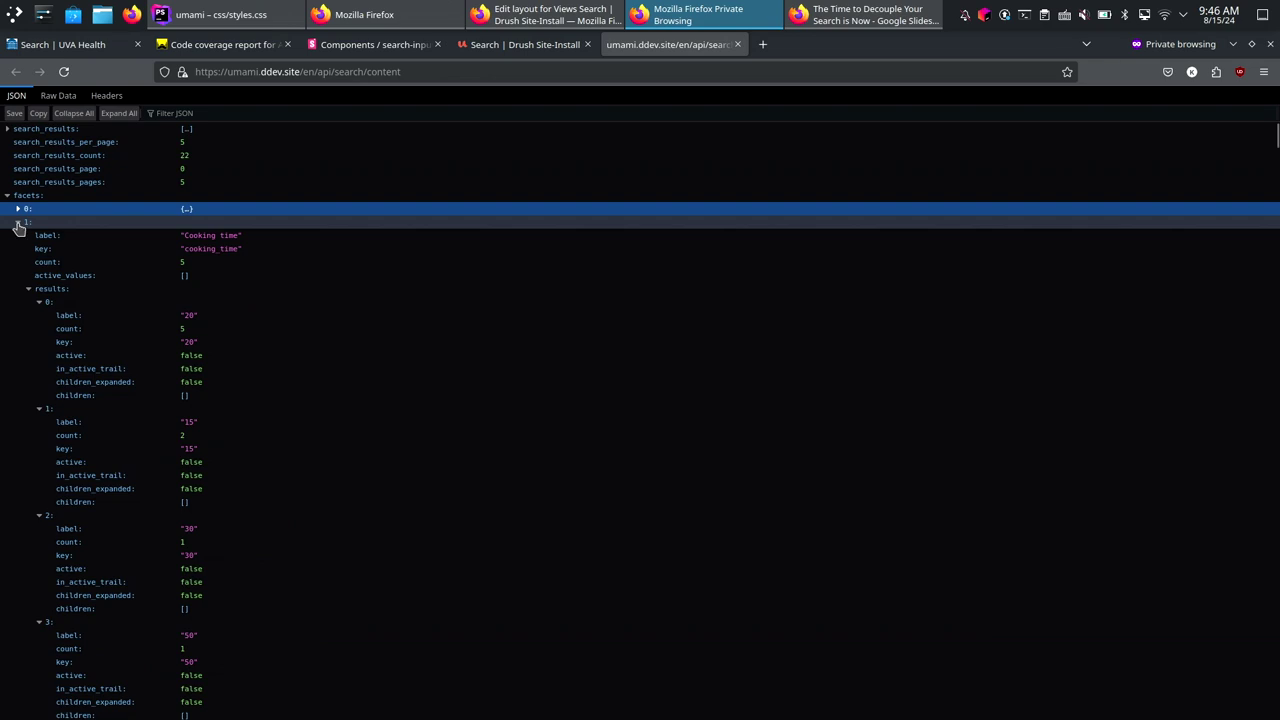
pyautogui.click(18, 223)
pyautogui.click(18, 236)
pyautogui.click(18, 249)
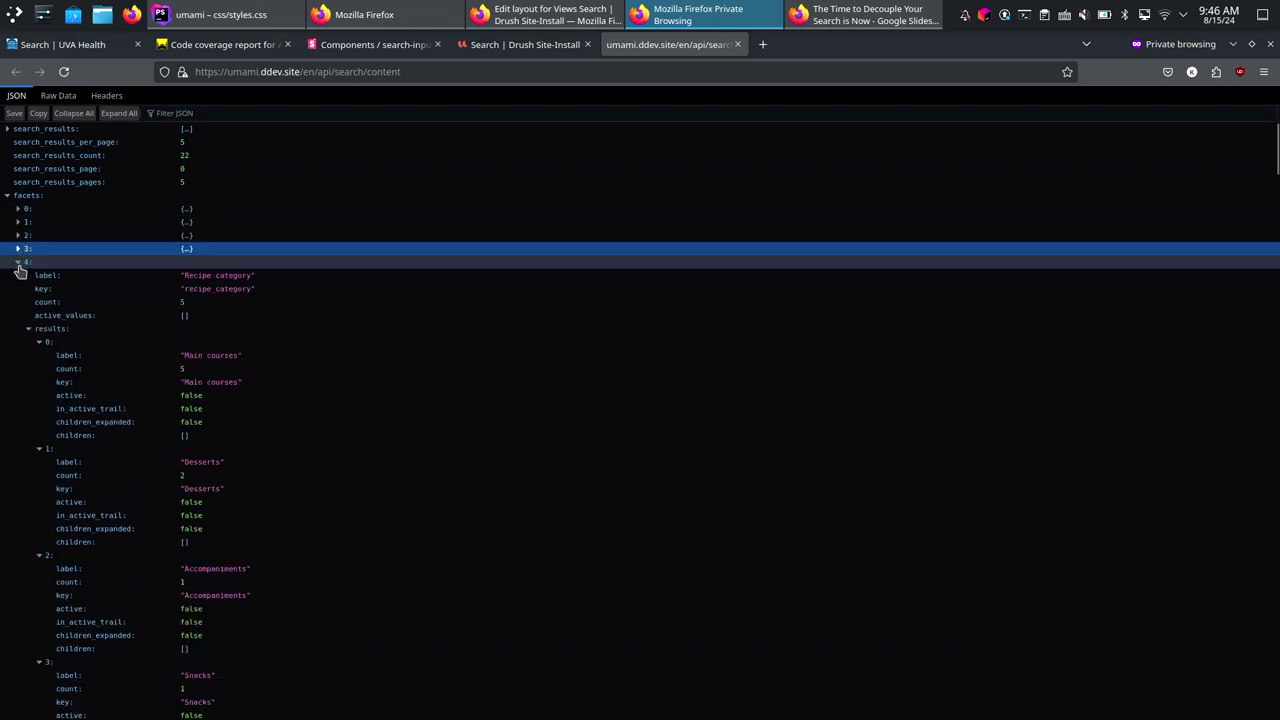
pyautogui.click(18, 262)
pyautogui.click(18, 275)
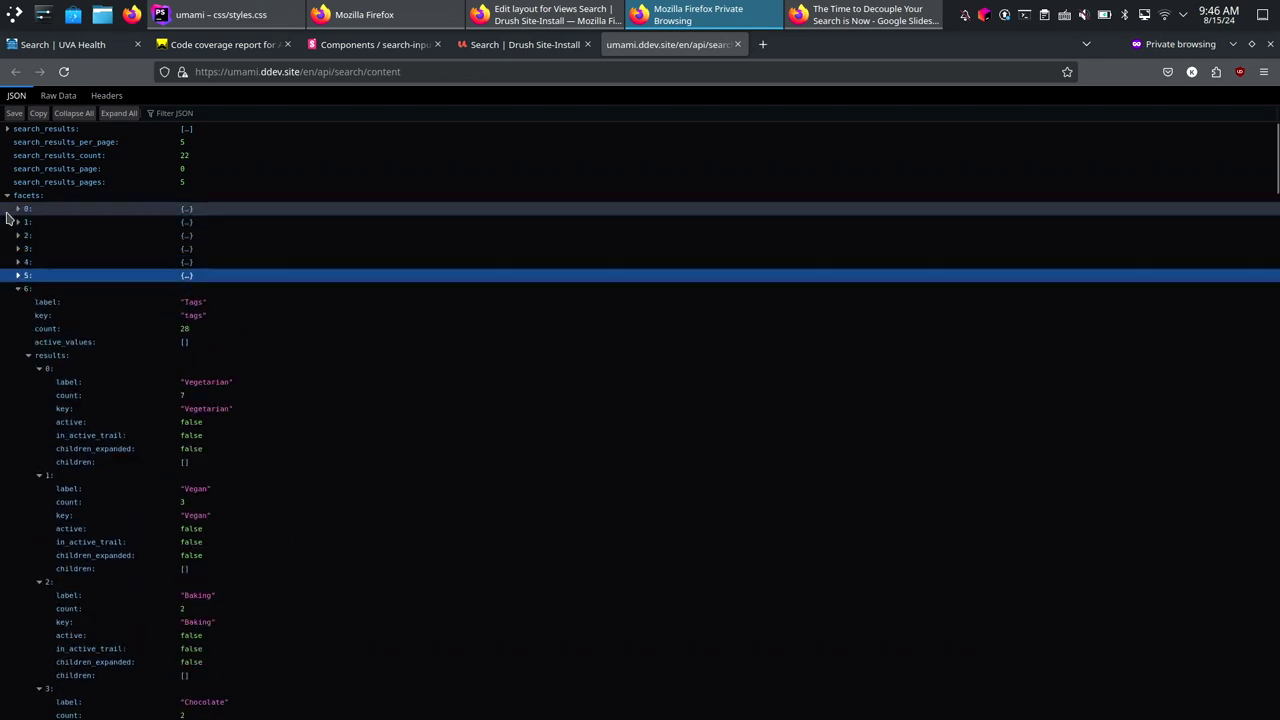
# Collapse the whole facets array and examine the response's sorts, page sizes, displays and result mappings.
pyautogui.press('Left')
pyautogui.press('Left')
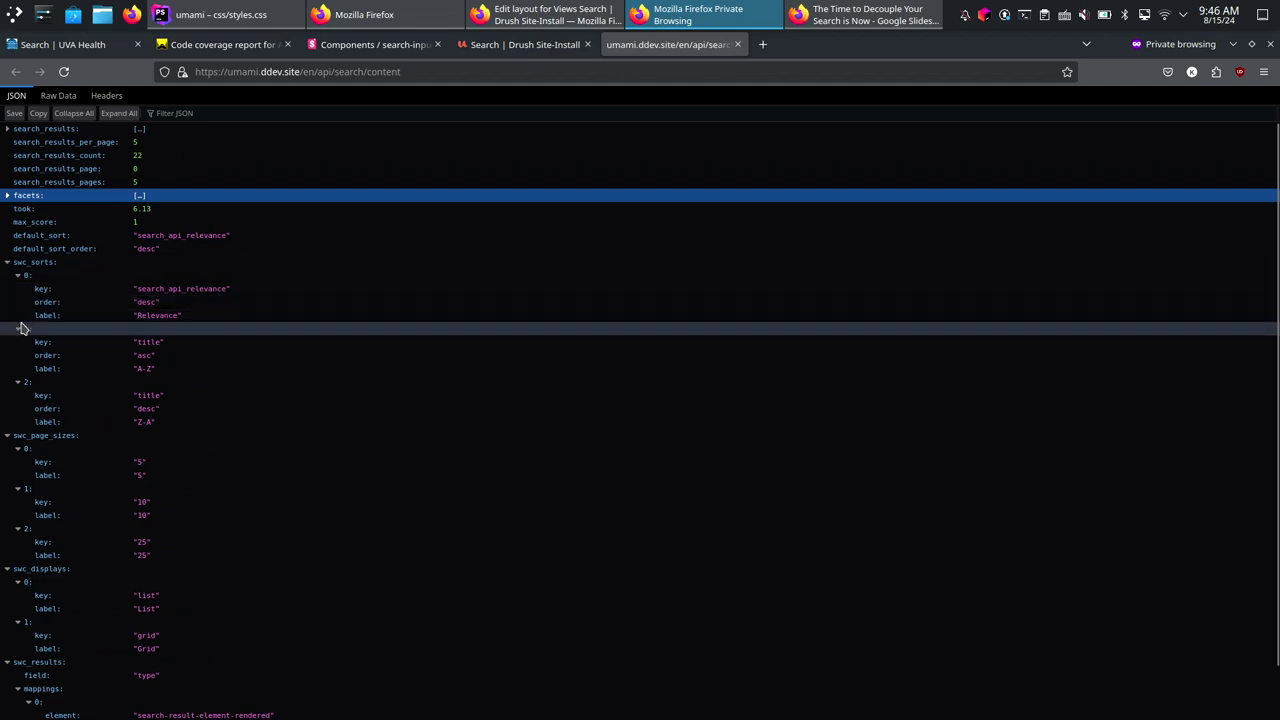
pyautogui.scroll(-1, 22, 328)
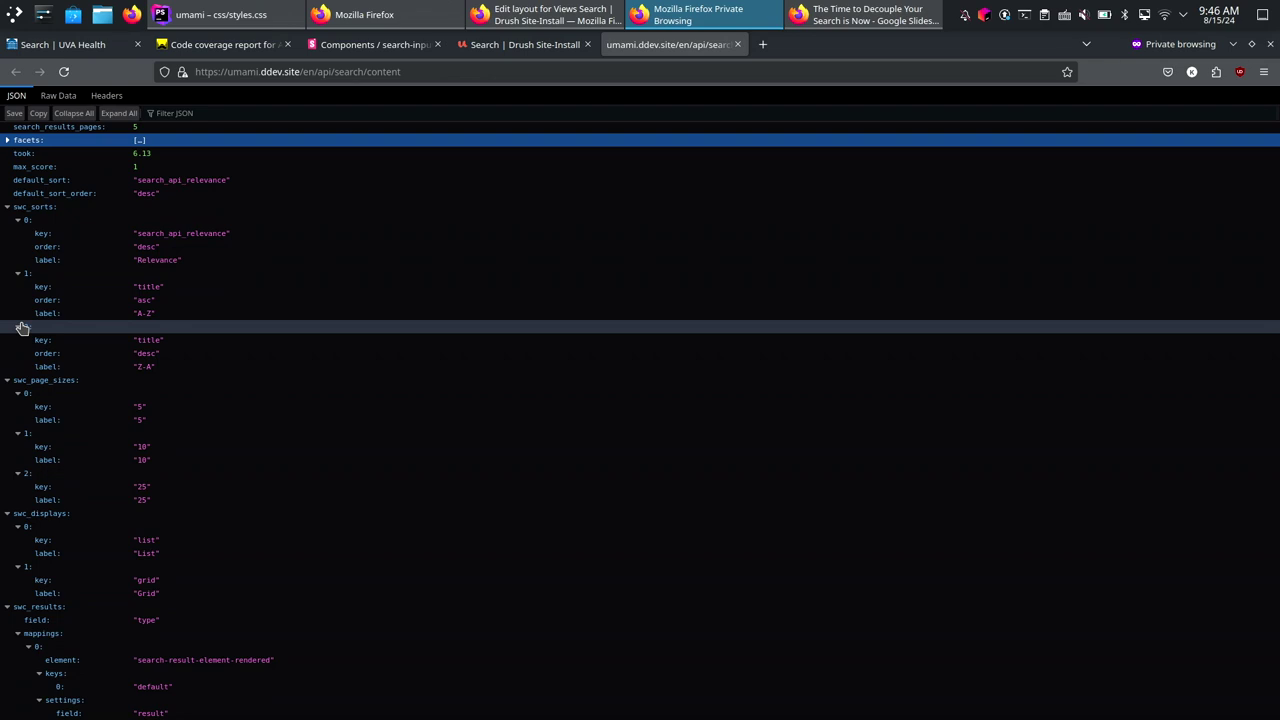
# Switch to the Google Slides presentation and advance from the "Choose Your Adventure!" slide to the closing "Thanks!" slide.
pyautogui.click(866, 14)
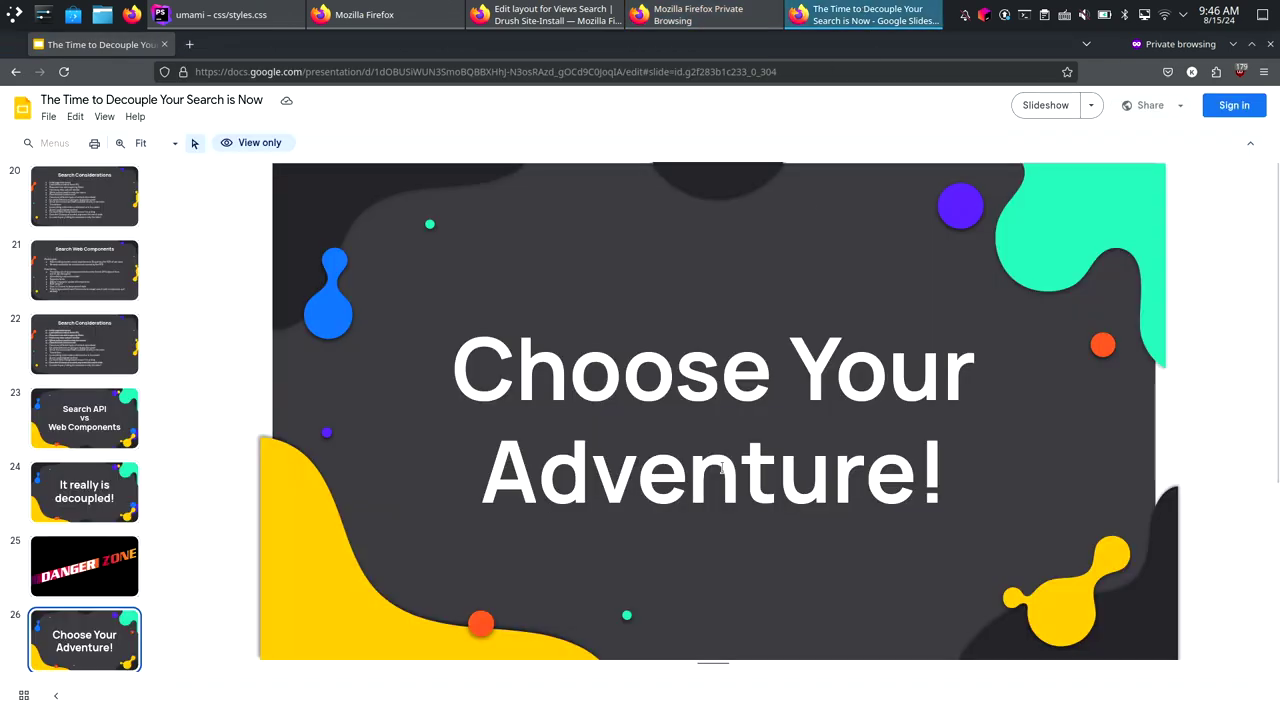
pyautogui.press('Down')
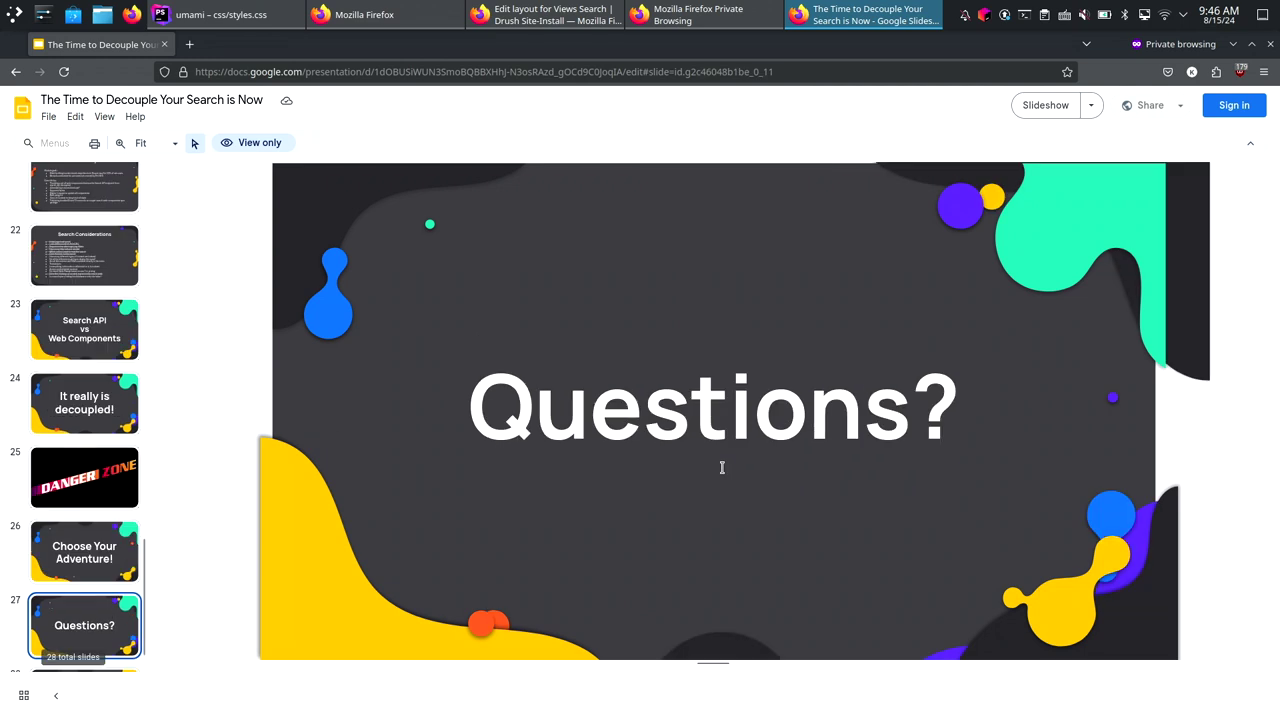
pyautogui.press('Down')
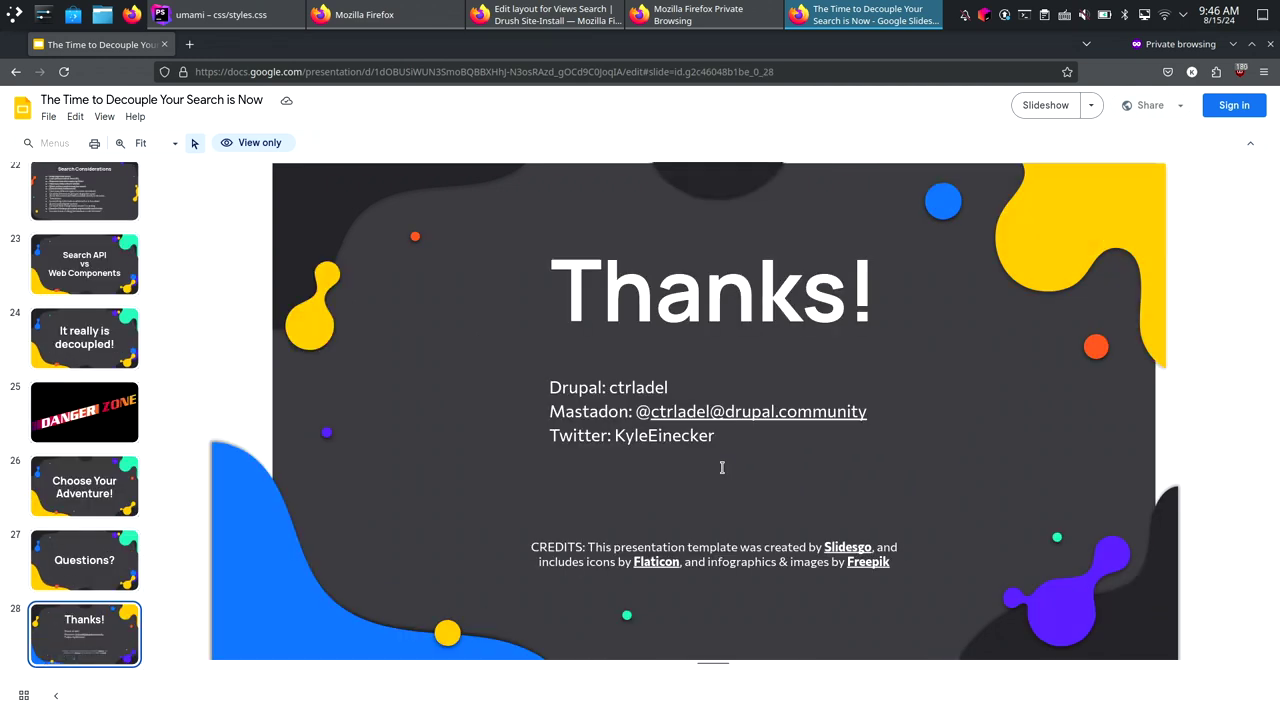